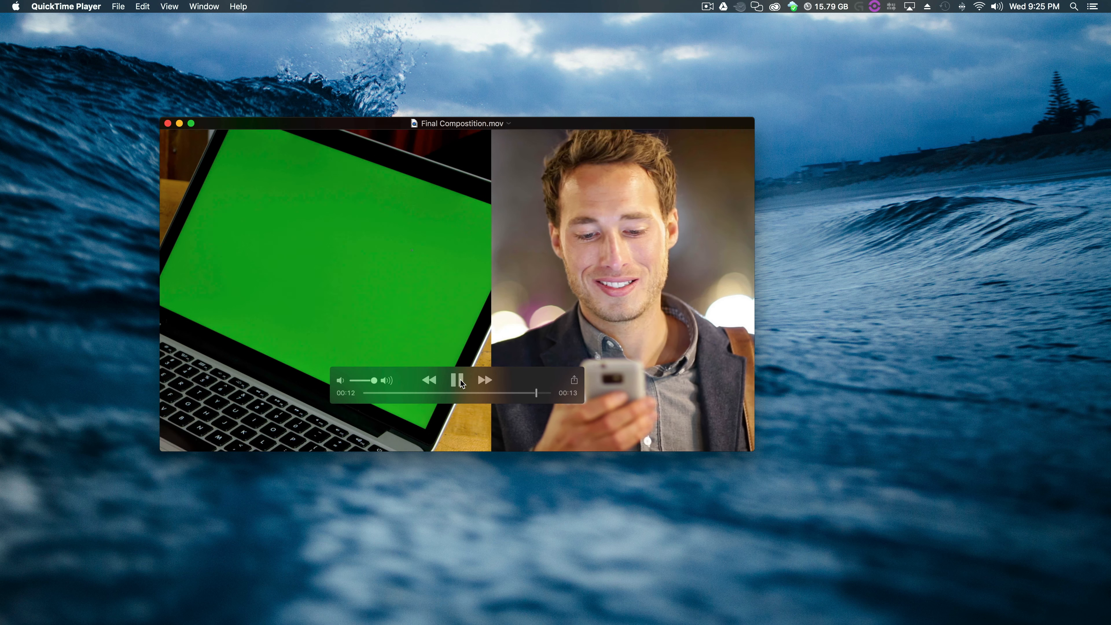
- Play back the Final Compostition.mov reference video to review its split-screen transitions, and close it
left_click(460, 380)
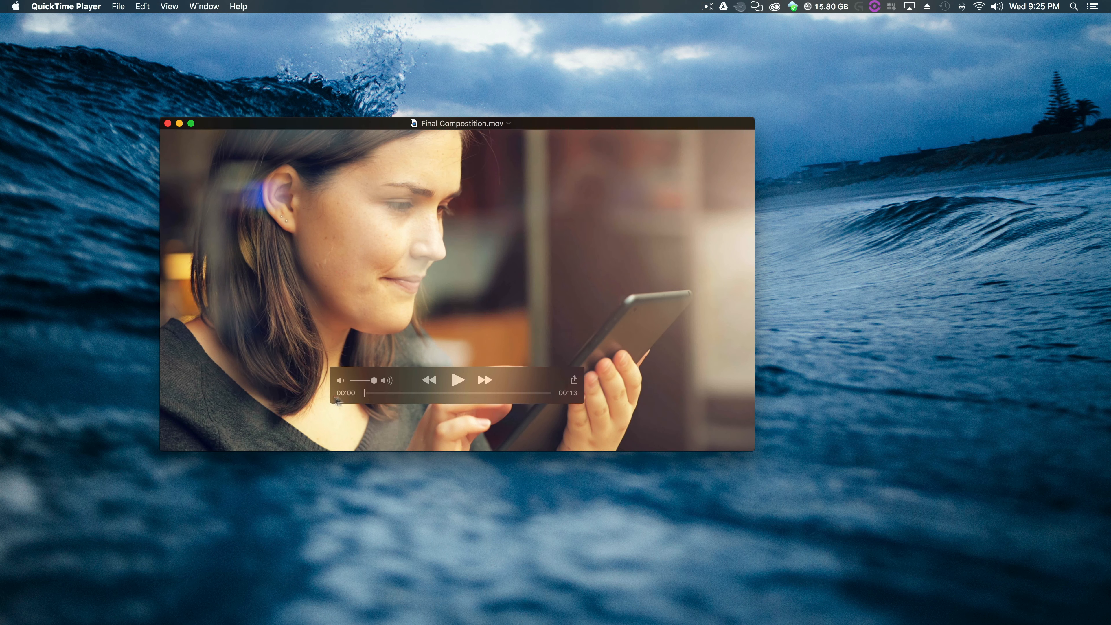
left_click(458, 380)
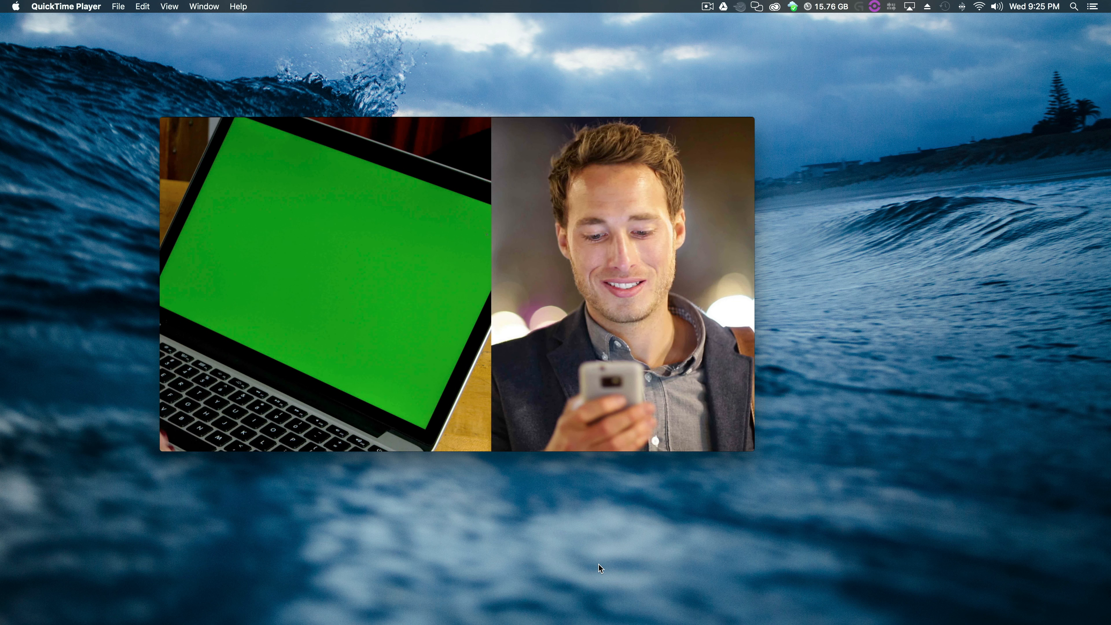
left_click(168, 121)
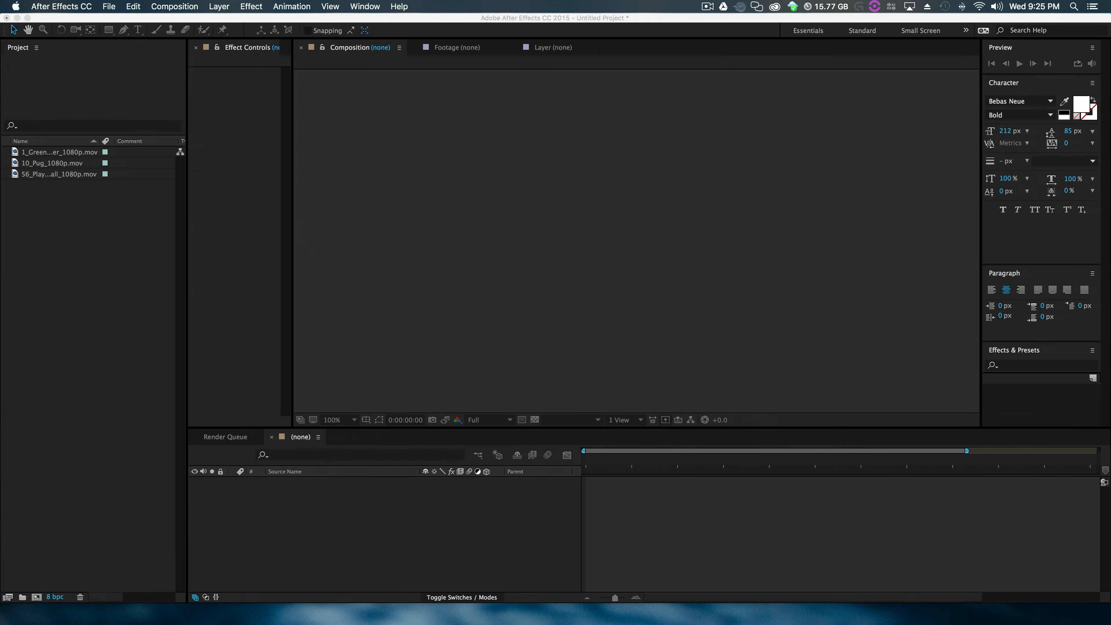
- Enlarge the After Effects window and inspect the green water, pug and baseball clips in the project
left_click(28, 18)
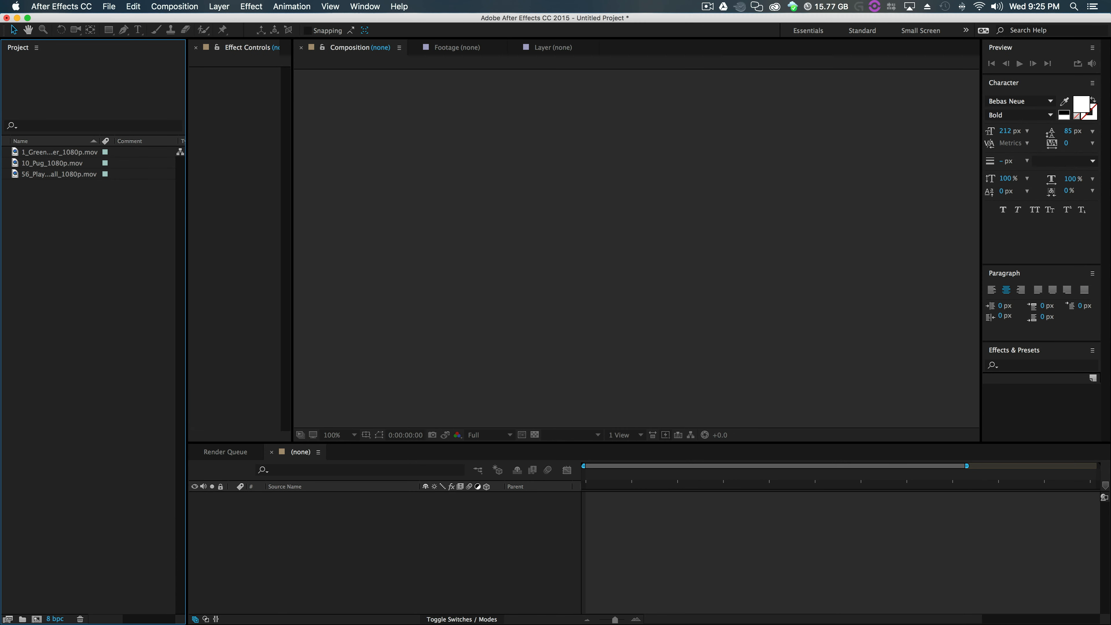
left_click(54, 152)
left_click(64, 266)
left_click(49, 174)
left_click(47, 161)
left_click(52, 154)
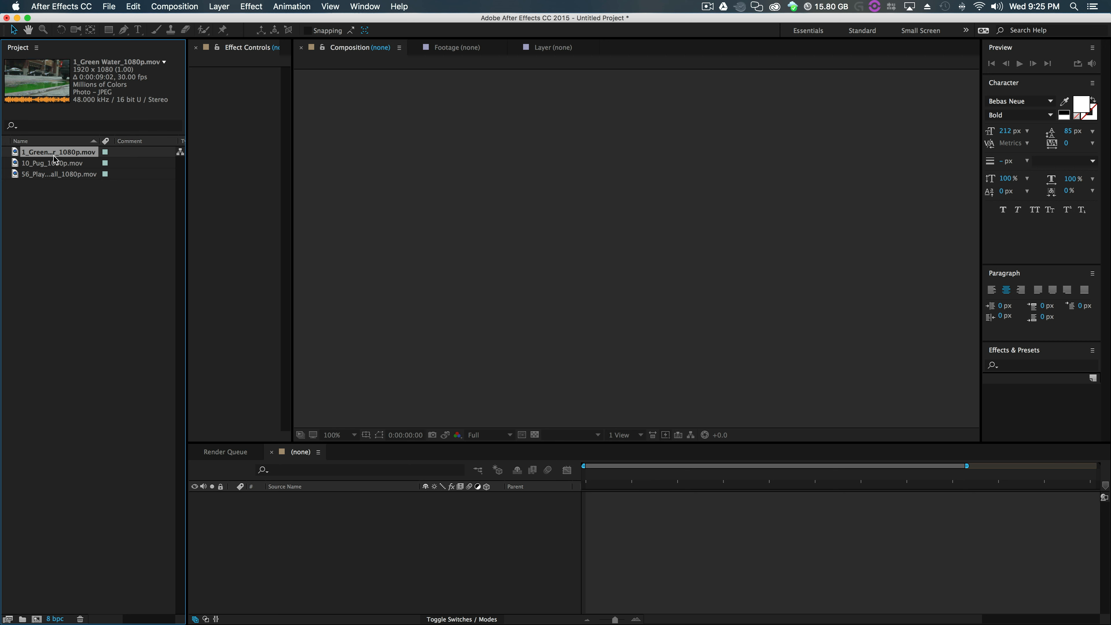
left_click(53, 175)
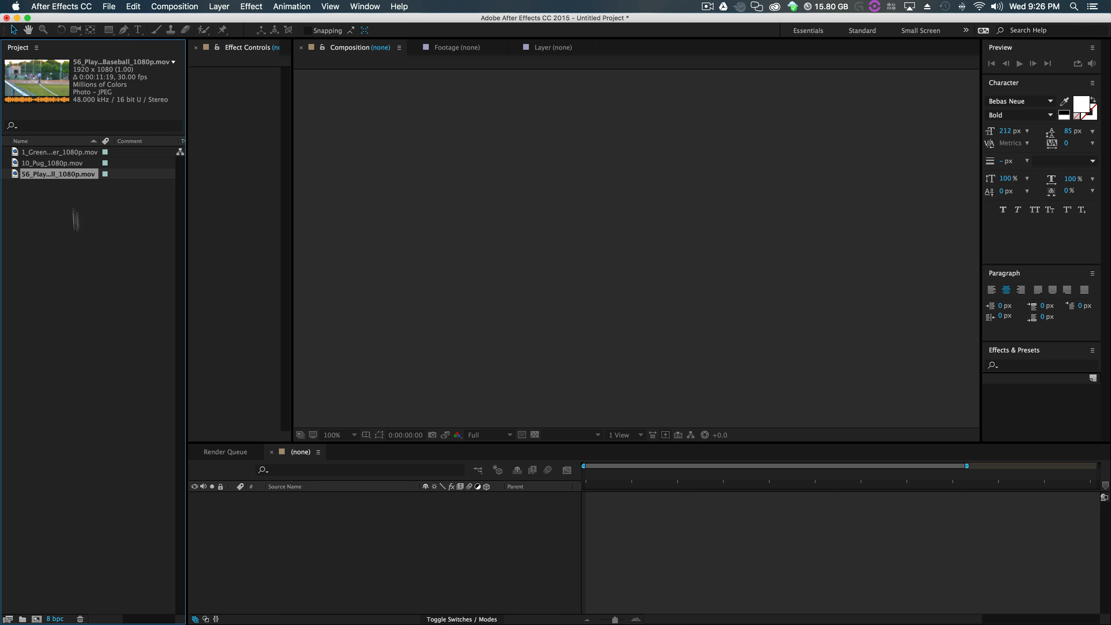
left_click(77, 258)
- Start a new composition with a width of 1920 px
right_click(52, 214)
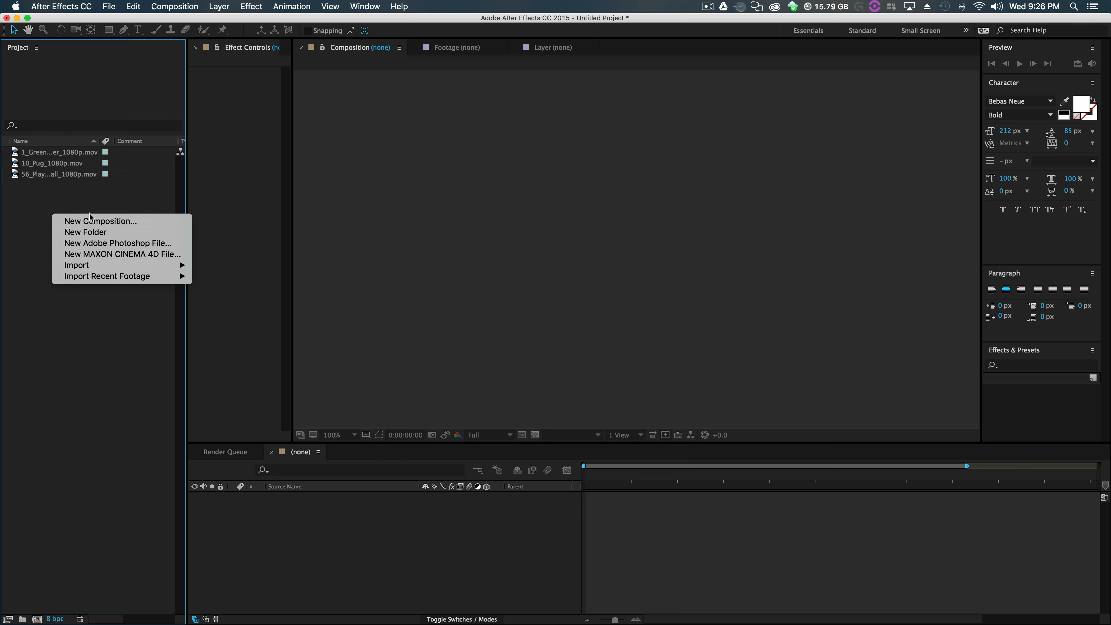
left_click(94, 221)
left_click_drag(670, 101, 571, 155)
left_click(523, 227)
type("1920")
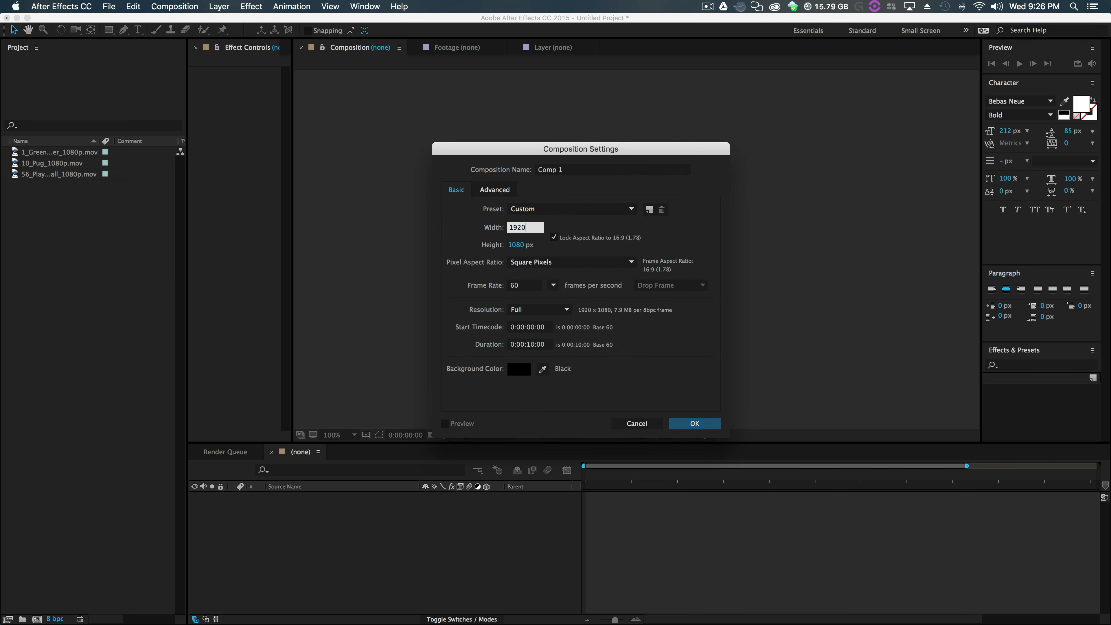
key("Tab")
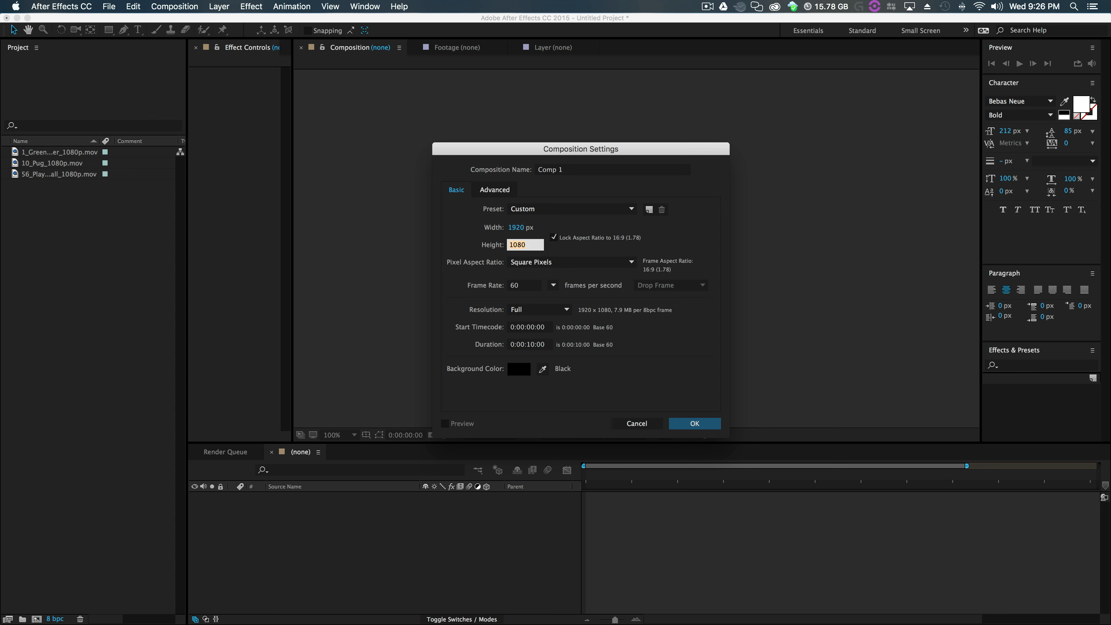
- Set the composition's duration to 20 seconds, name it Final Comp and create it
left_click(529, 345)
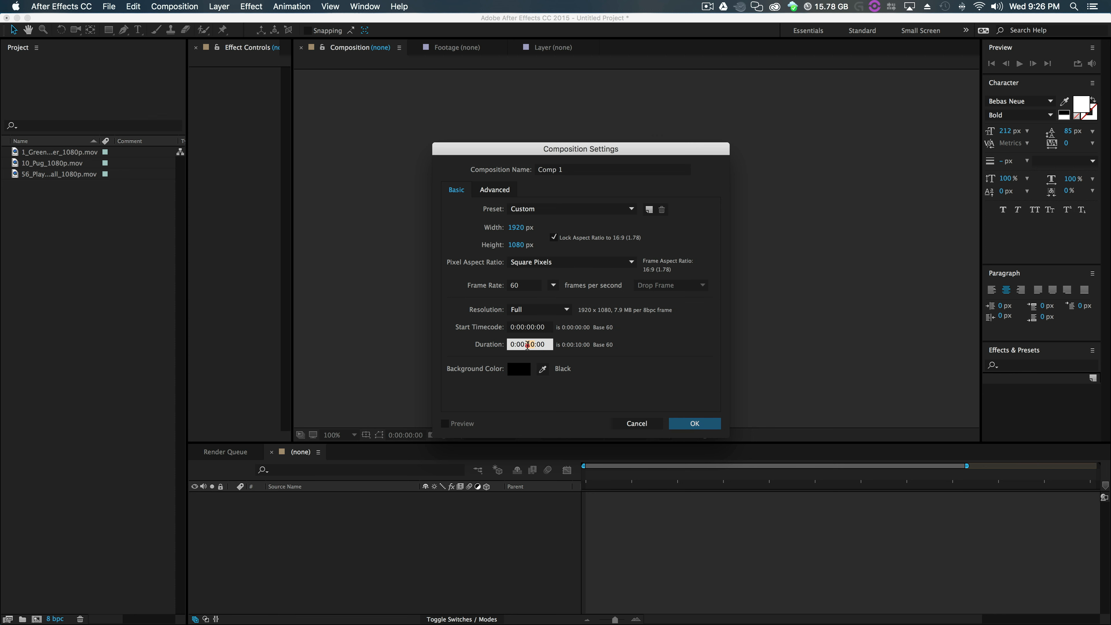
double_click(527, 345)
type("2")
left_click_drag(570, 170, 536, 169)
type("Final Comp")
key("Return")
left_click(105, 216)
- Place 1_Green Water_1080p.mov in the Final Comp timeline from the start and scrub to 0:00:07:37
left_click(48, 153)
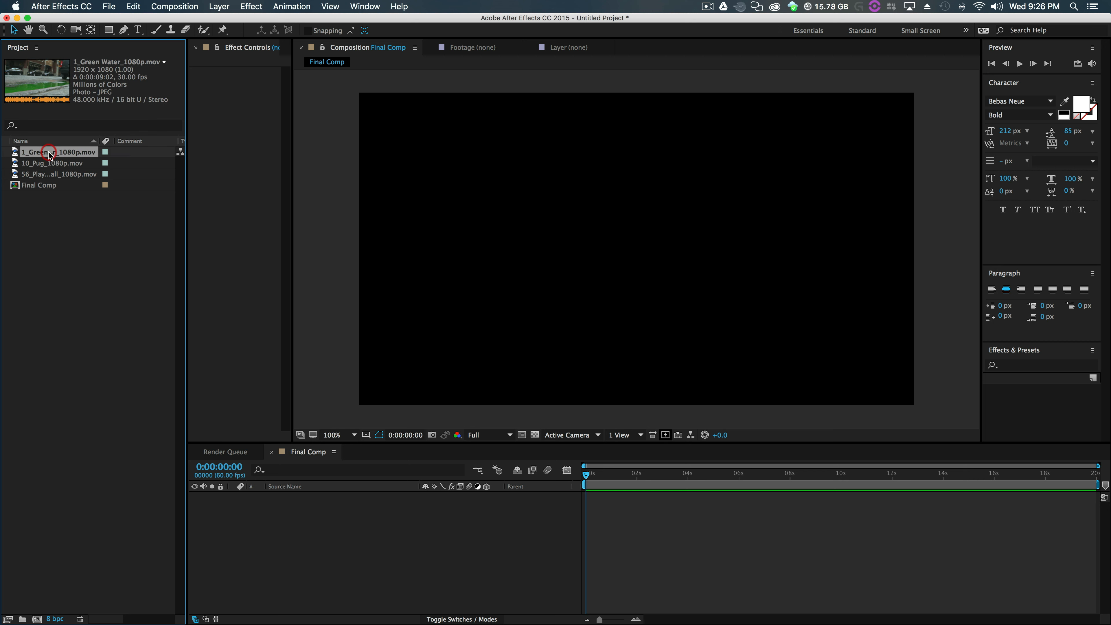
left_click(47, 163)
left_click(54, 173)
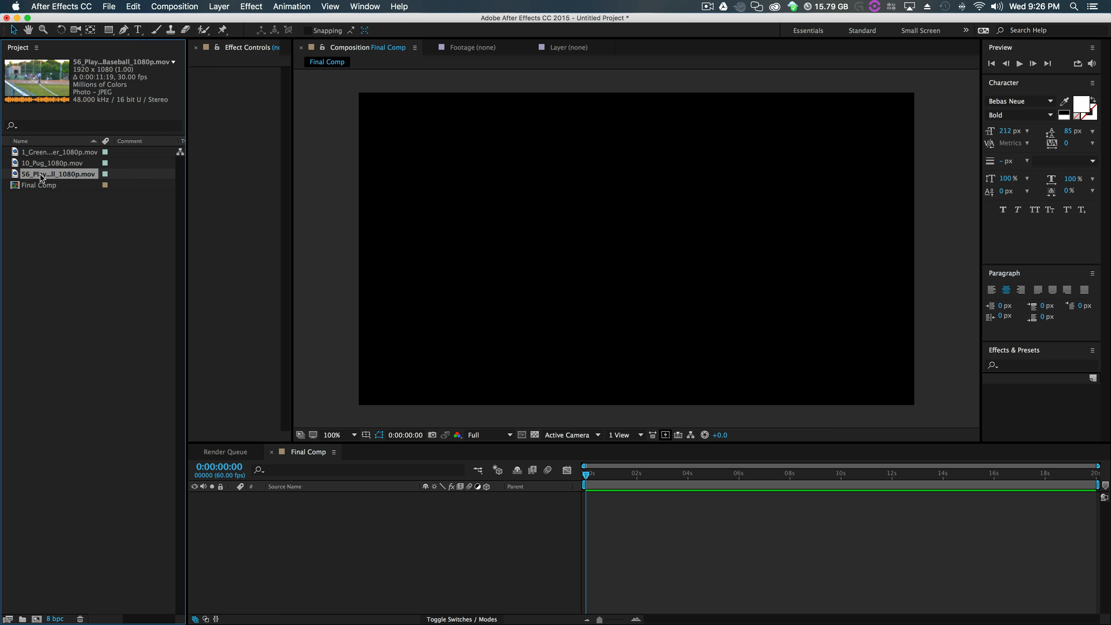
left_click_drag(51, 152, 308, 547)
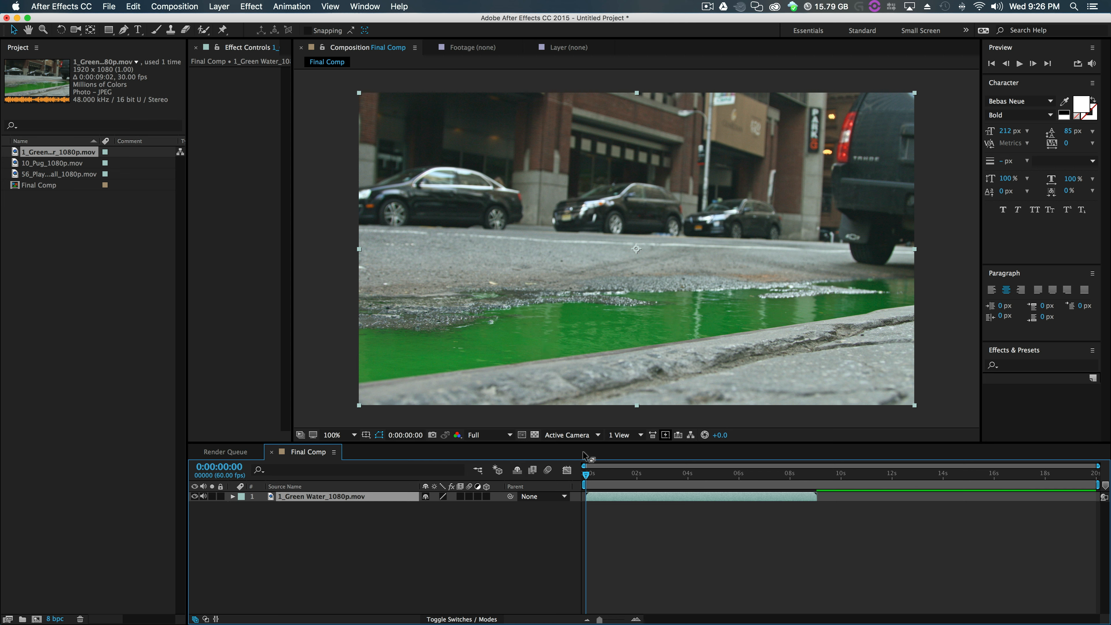
left_click_drag(585, 474, 781, 485)
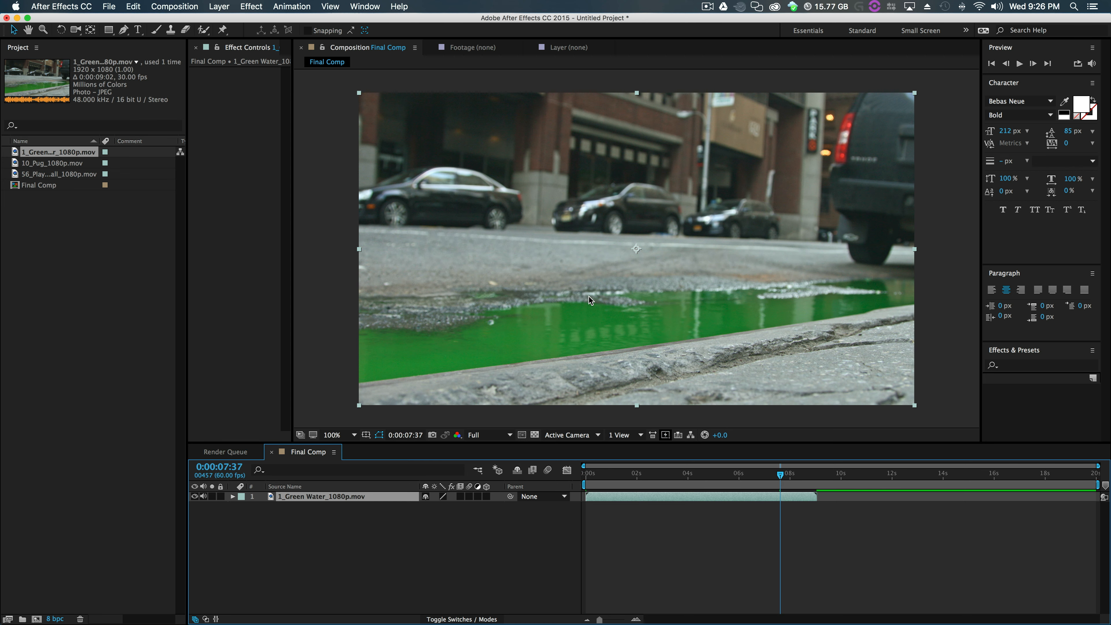
- Add 10_Pug_1080p.mov above the green water clip, starting at about 4.5 seconds so that the two overlap
left_click(80, 224)
left_click(53, 163)
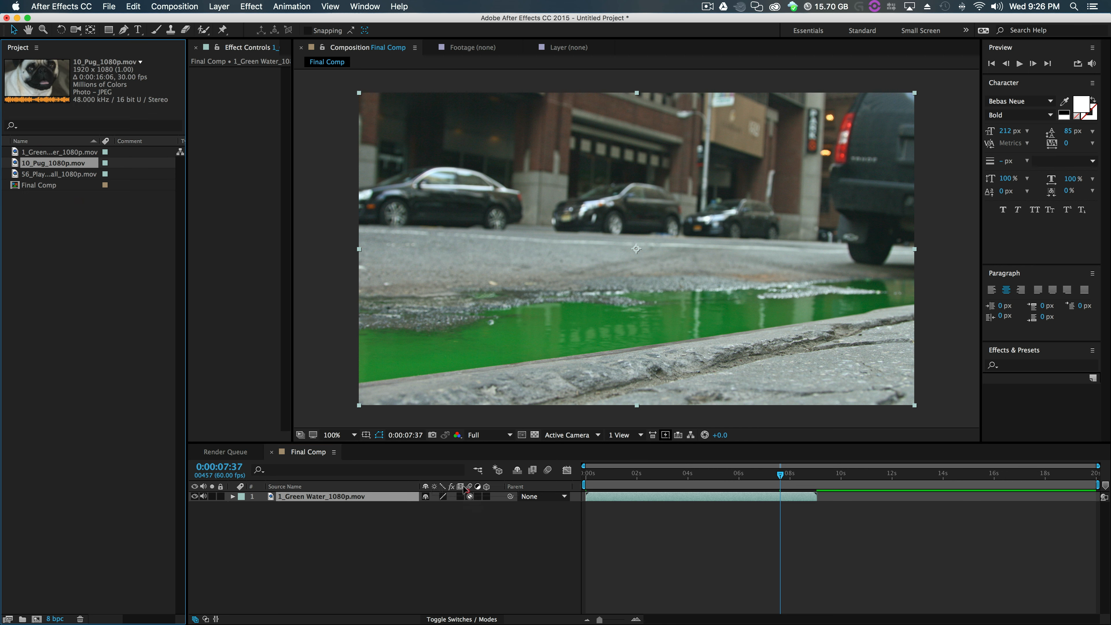
key("super+slash")
left_click_drag(652, 499, 763, 508)
left_click_drag(629, 480, 784, 480)
left_click_drag(763, 497, 768, 497)
- Add 56_Playing Baseball_1080p.mov as the top layer, starting at about 11.5 seconds, and scrub to 0:00:17:11
left_click(58, 174)
key("super+slash")
left_click_drag(618, 498, 910, 502)
left_click_drag(783, 476, 1024, 494)
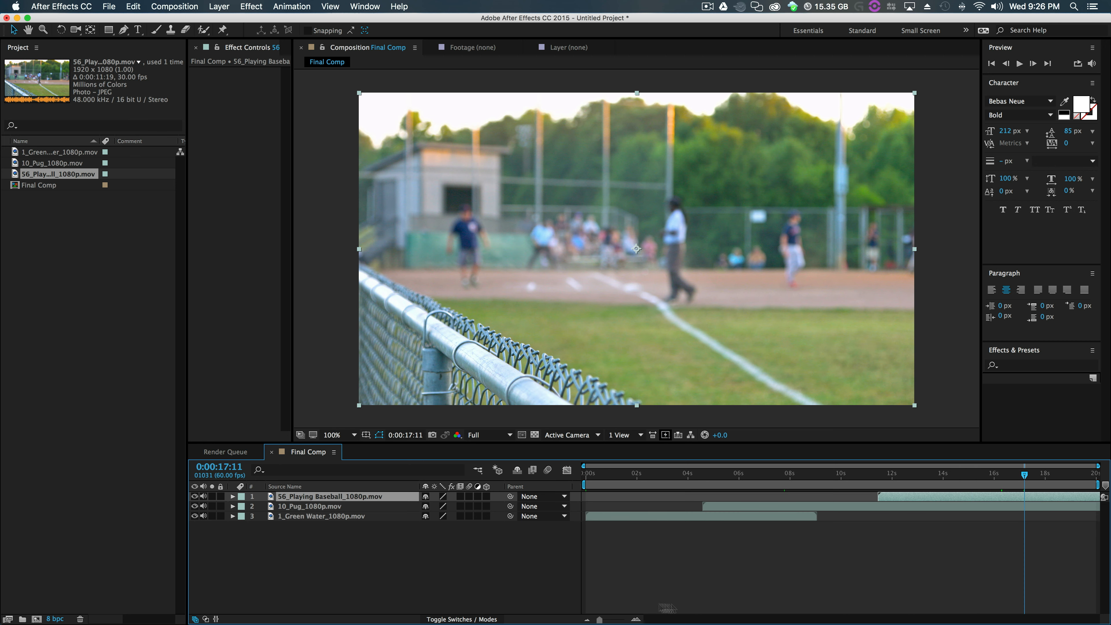
- Check the green water and pug overlap, switch to QuickTime Player and scrub the reference video to 00:05, and close it
left_click_drag(618, 474, 737, 480)
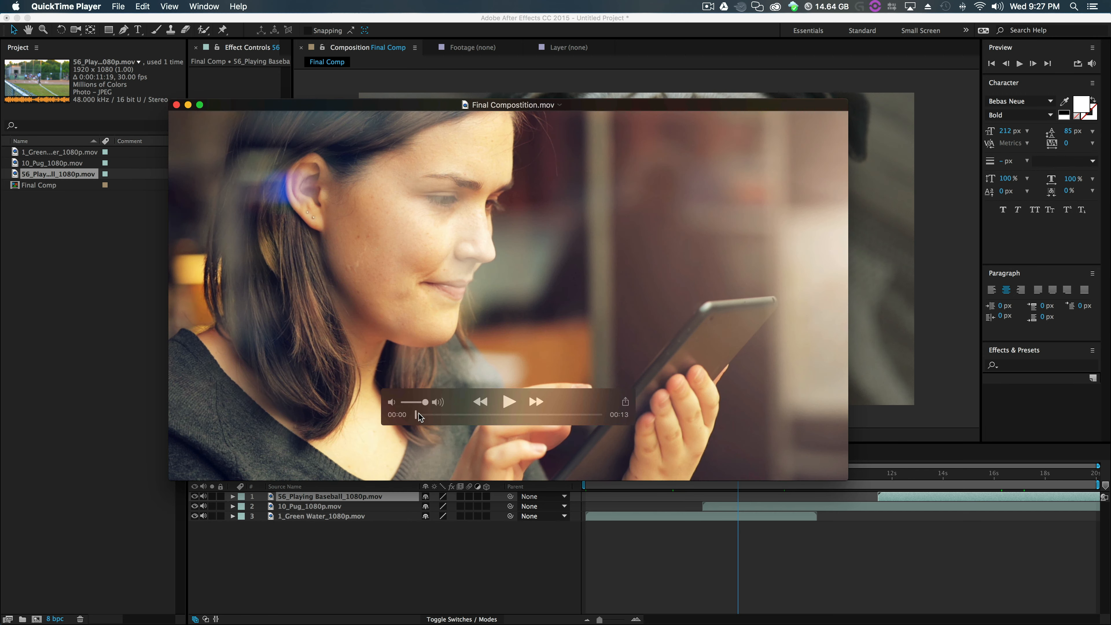
left_click_drag(420, 416, 491, 415)
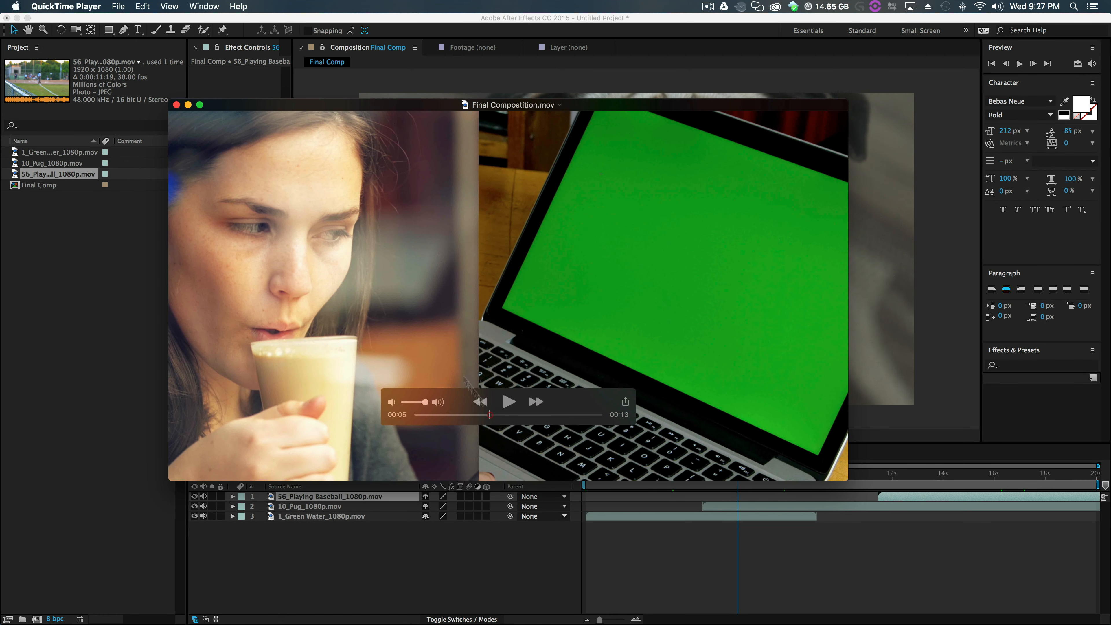
left_click(178, 104)
- Move the pug clip horizontally out of the frame to position 2880, 540
left_click(769, 506)
left_click_drag(738, 475, 750, 475)
scroll(595, 354, "down", 1)
scroll(595, 354, "up", 1)
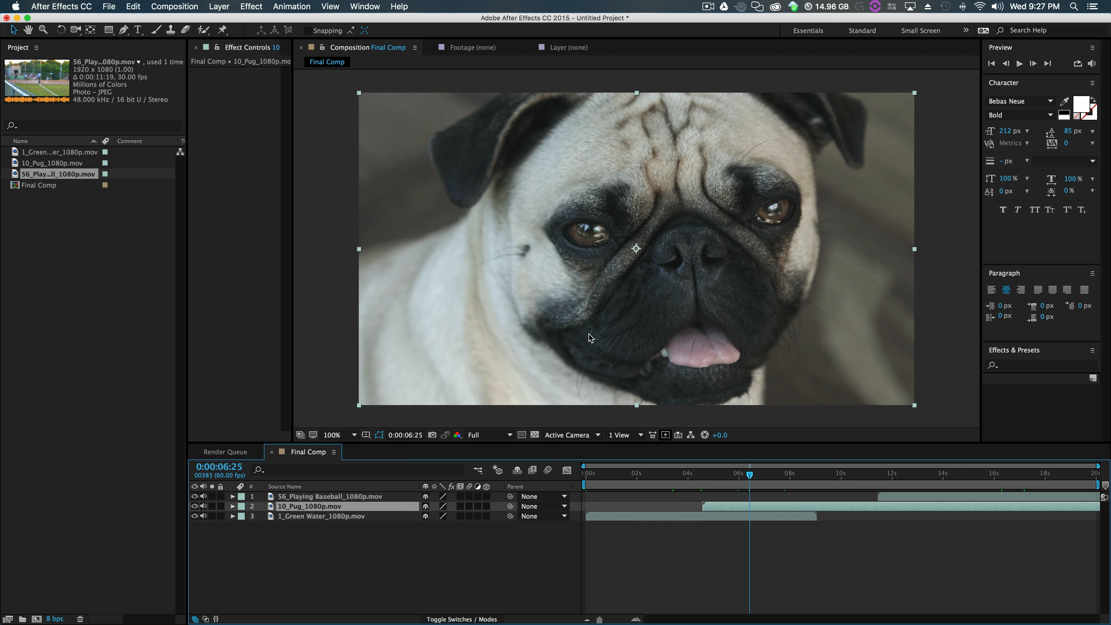
scroll(592, 339, "down", 1)
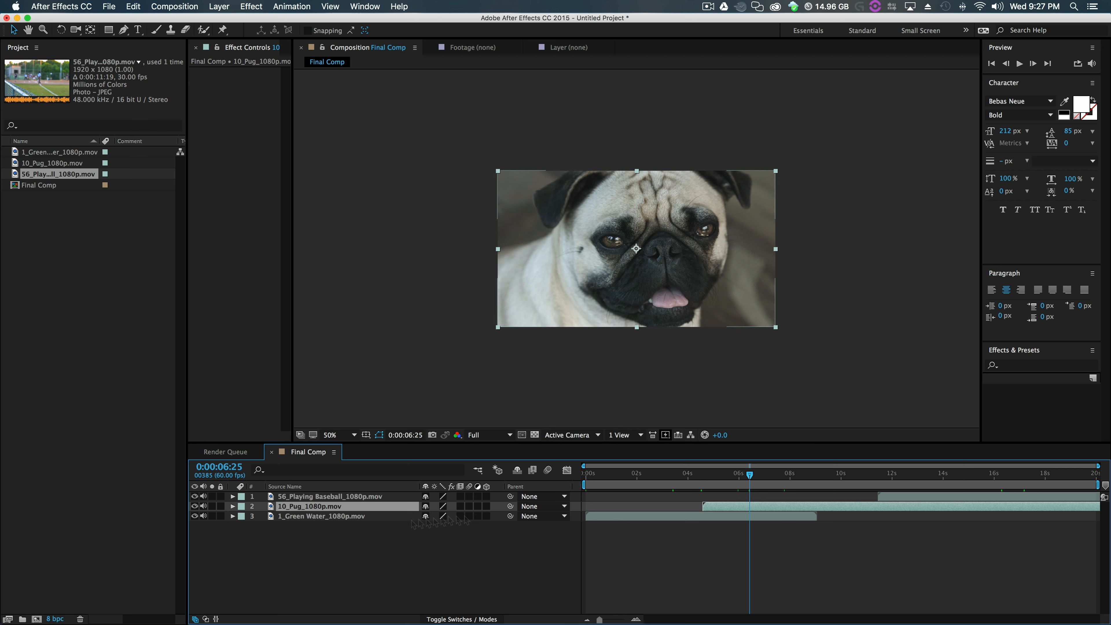
key("p")
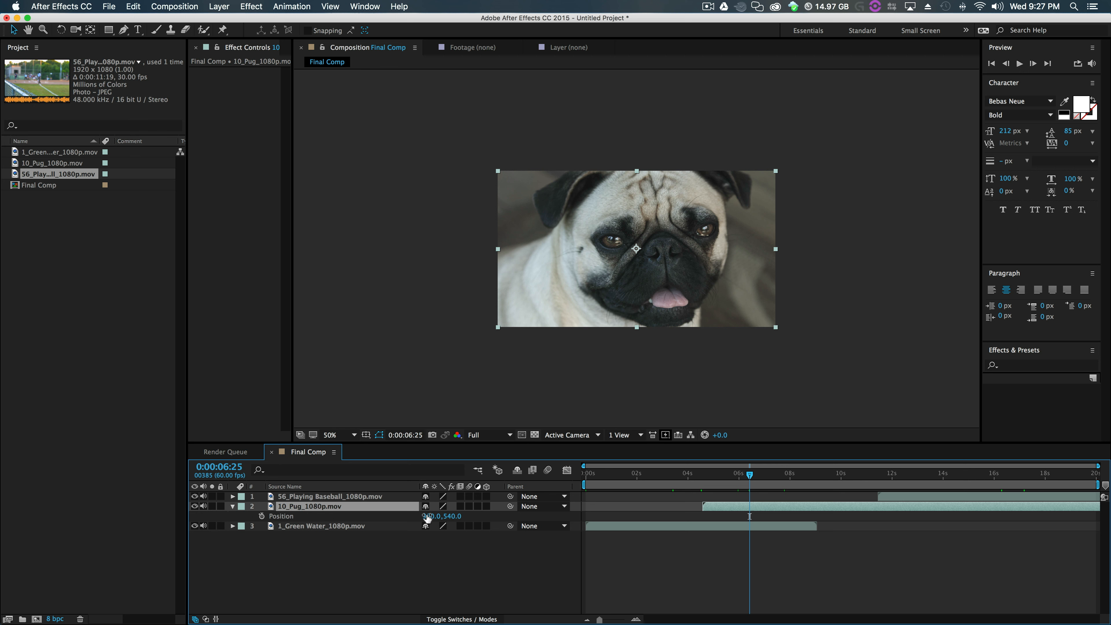
mouse_move(430, 518)
left_mouse_down()
mouse_move(487, 519)
mouse_move(441, 516)
left_mouse_up()
left_click(912, 134)
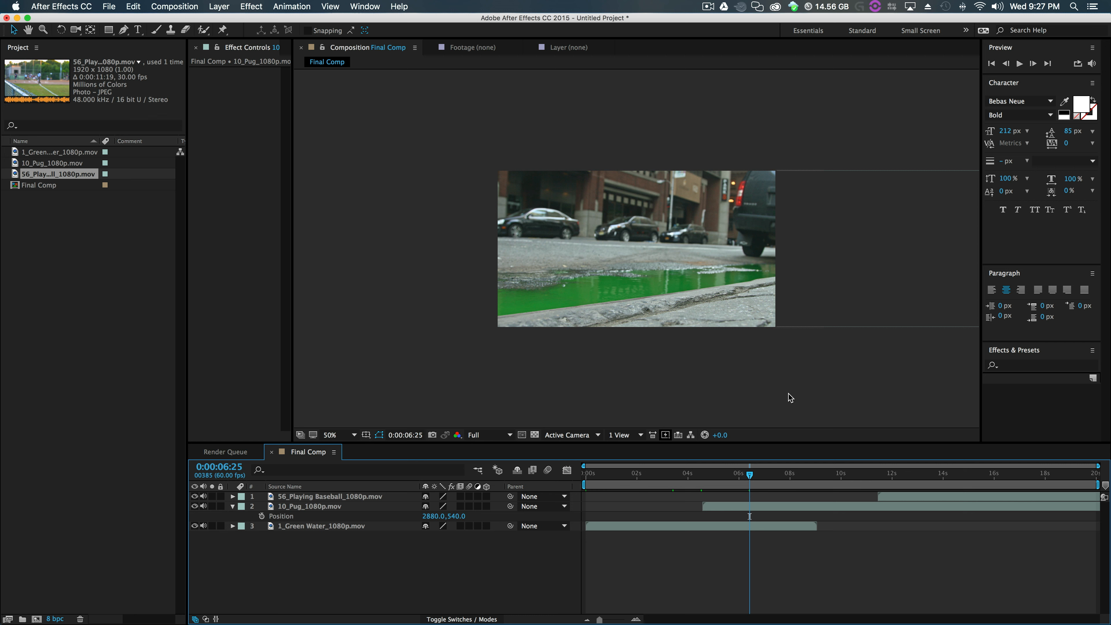
- Keyframe the pug clip's position at 0:00:04:47 and slide it into the frame to 1284, 540 at 0:00:06:56
left_click_drag(750, 475, 708, 478)
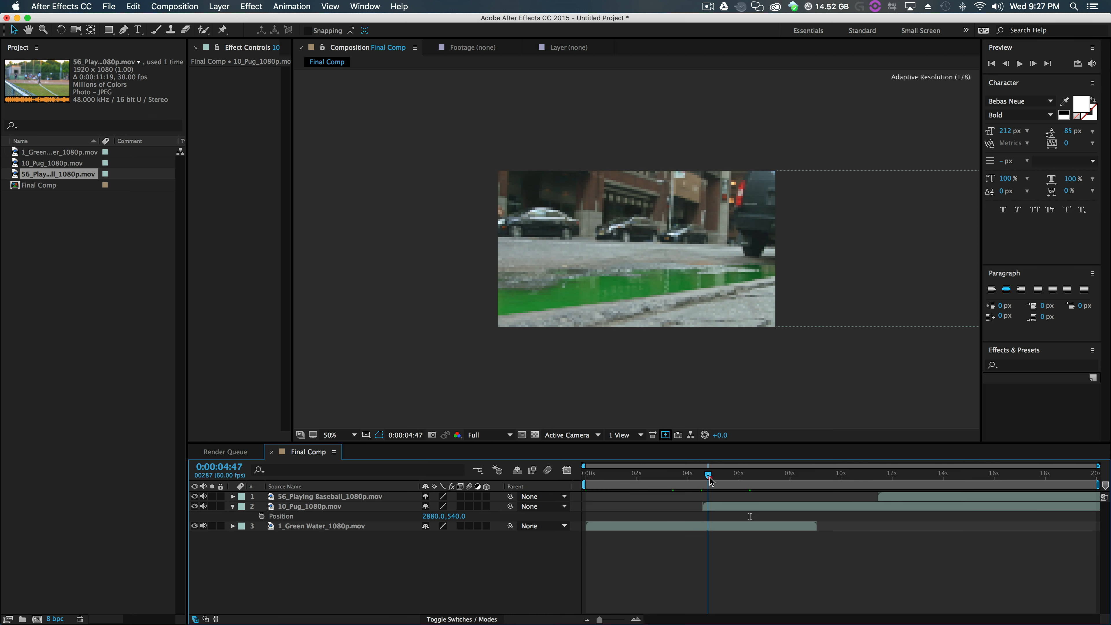
left_click(261, 516)
left_click_drag(708, 475, 775, 464)
left_click_drag(845, 282, 614, 293)
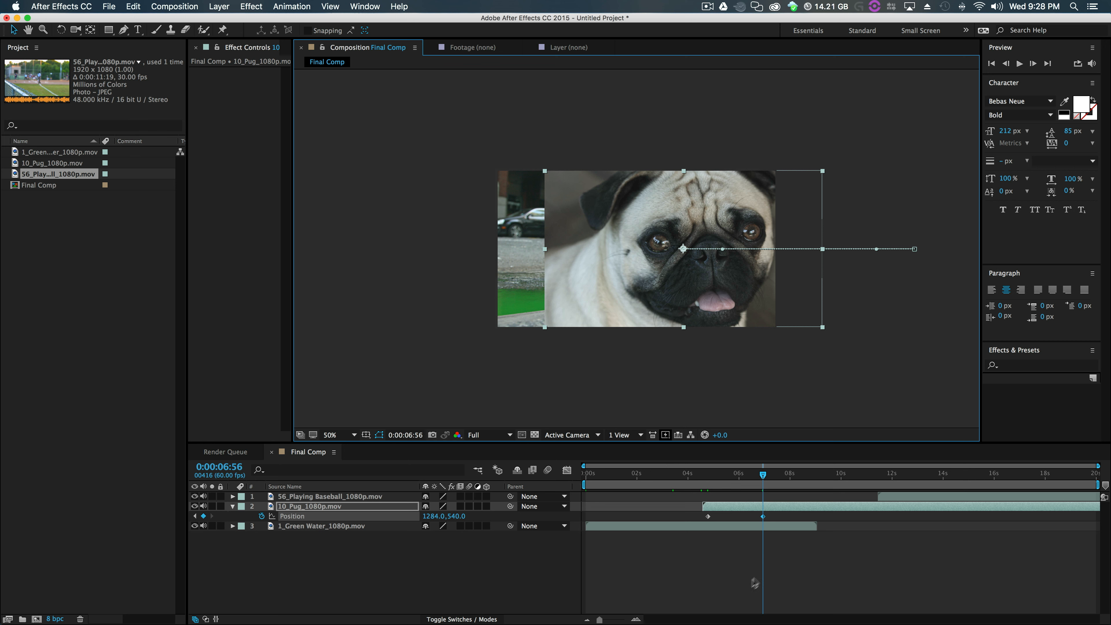
left_click(669, 566)
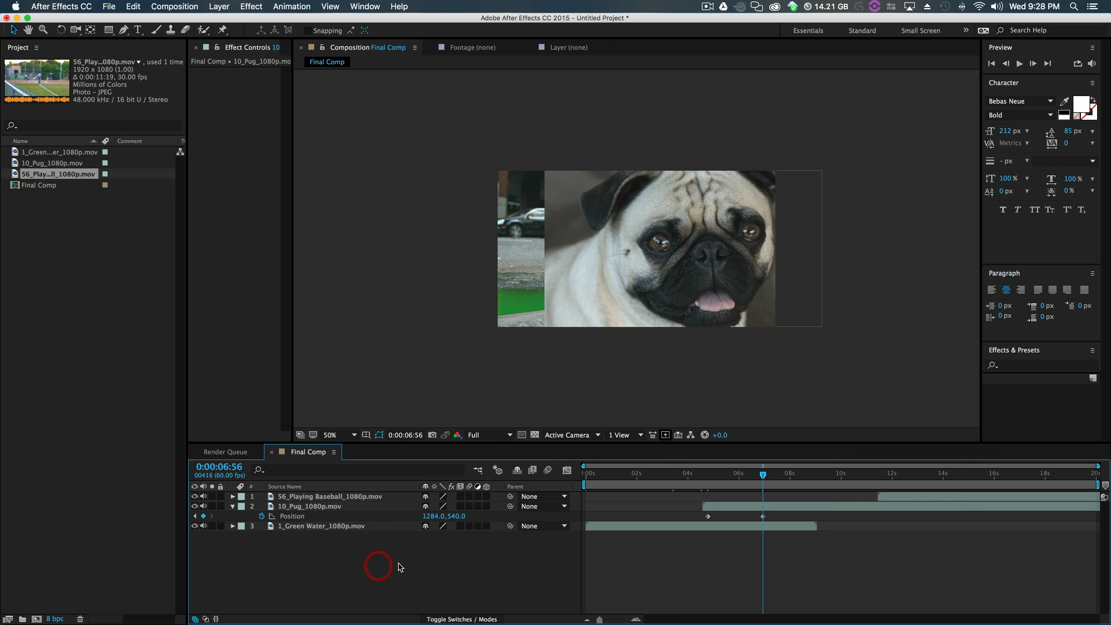
- Create a red solid layer with color EA4848 at 1920 x 1080 px
right_click(372, 565)
mouse_move(393, 515)
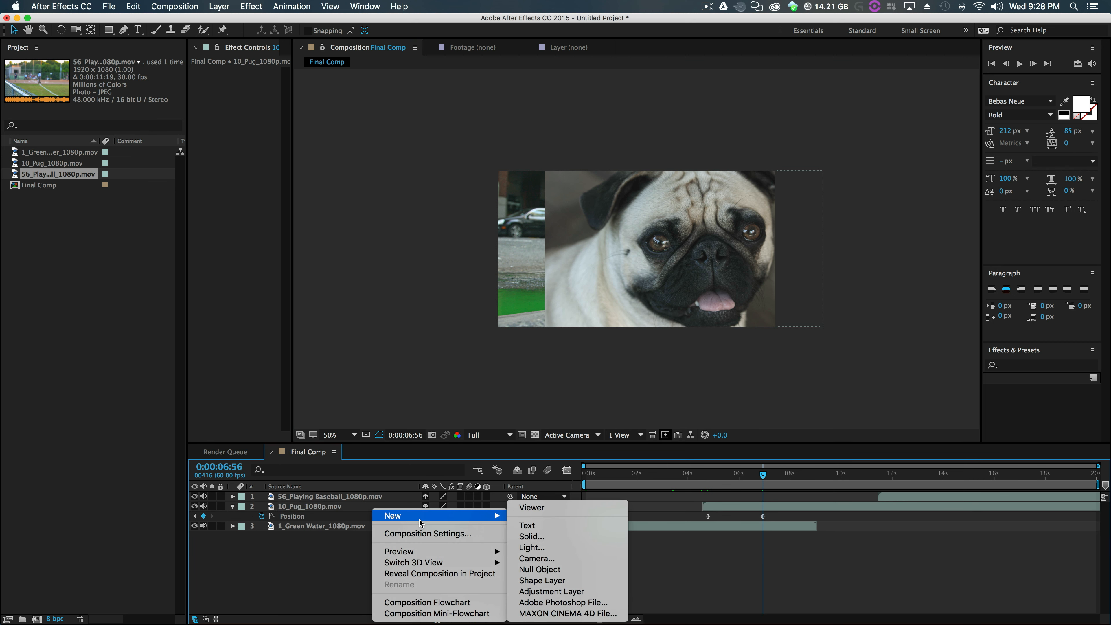
left_click(585, 536)
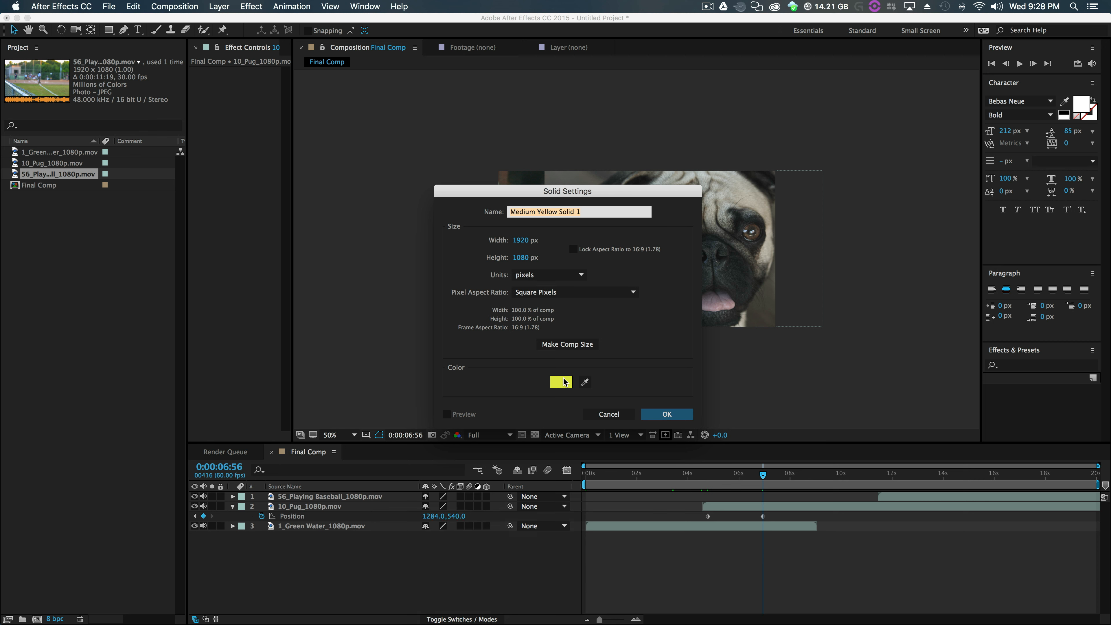
left_click(560, 381)
left_click_drag(365, 193, 372, 136)
left_click(455, 159)
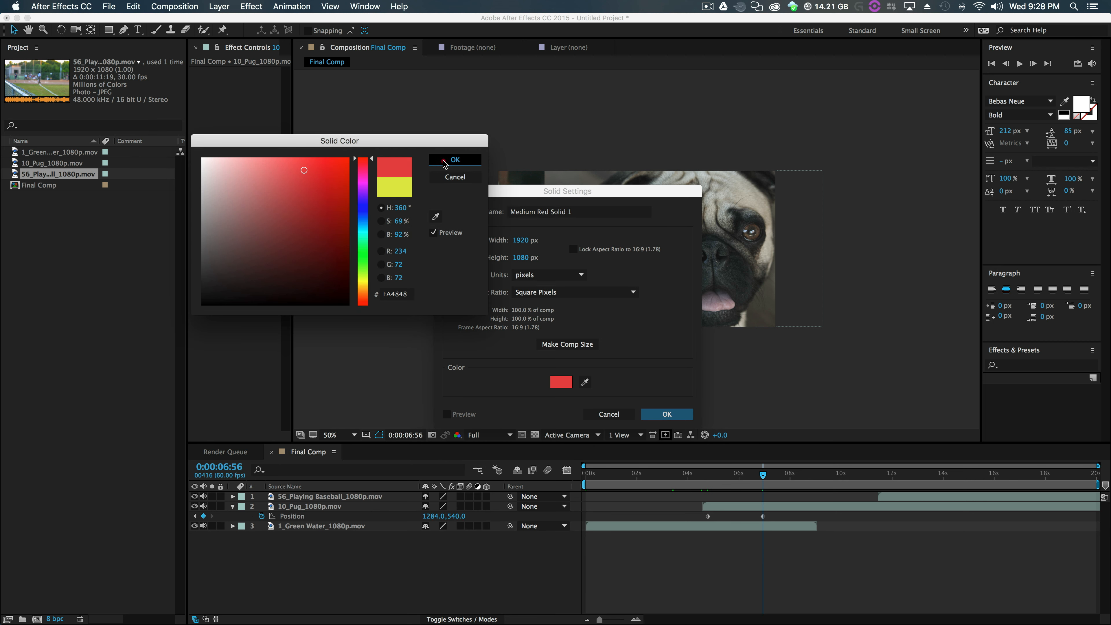
left_click(663, 416)
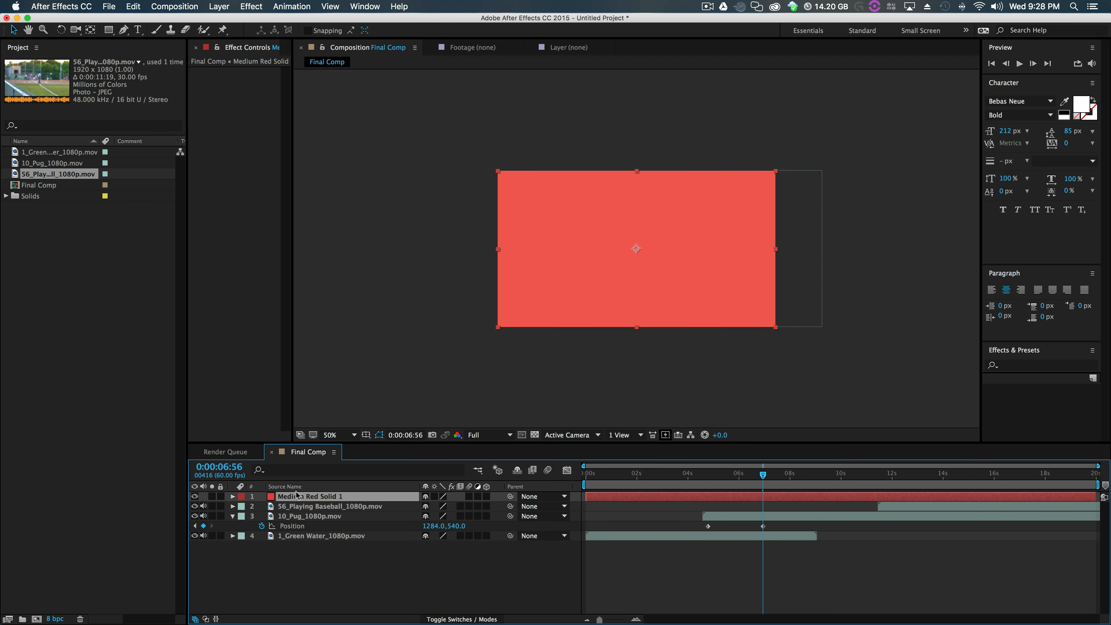
- Place the red solid between the baseball and pug layers and align its start with the pug clip
left_click_drag(308, 502, 312, 512)
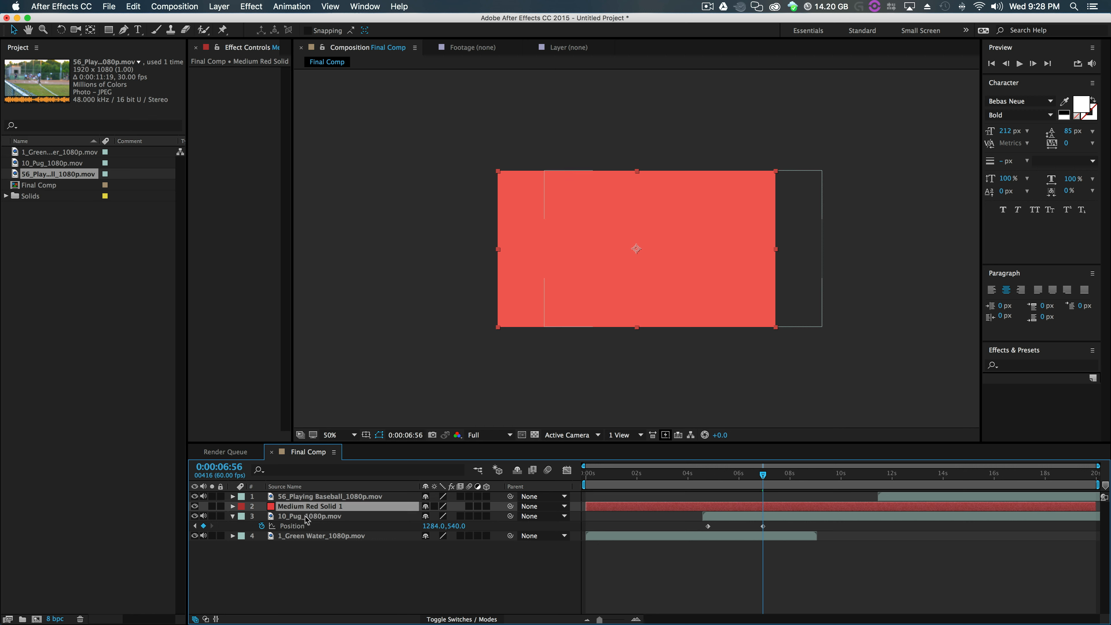
left_click_drag(627, 511, 743, 509)
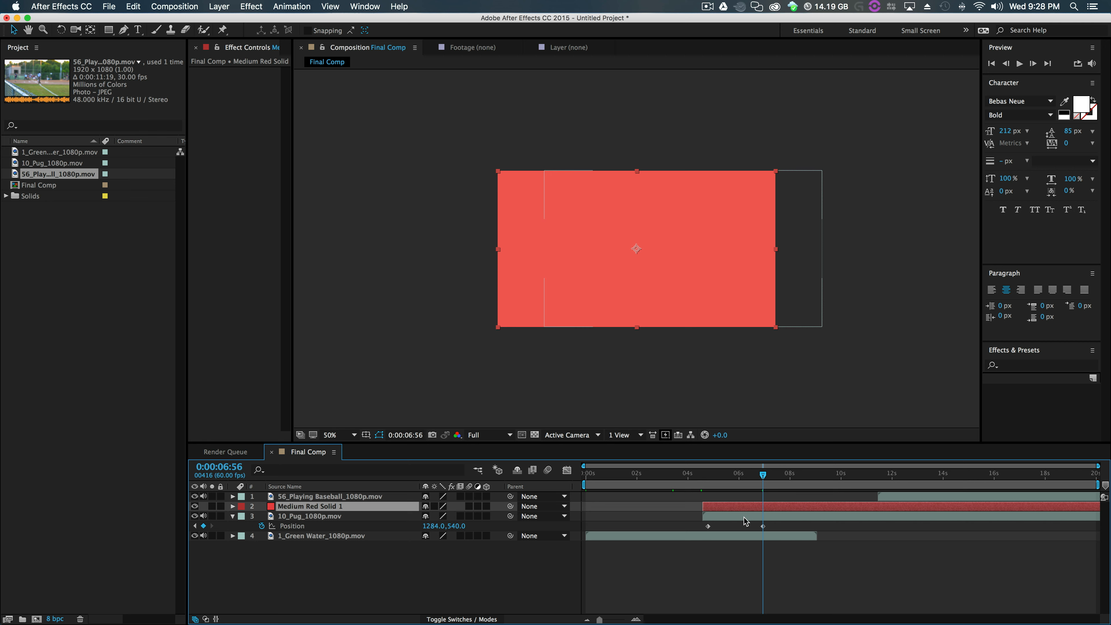
left_click(744, 516)
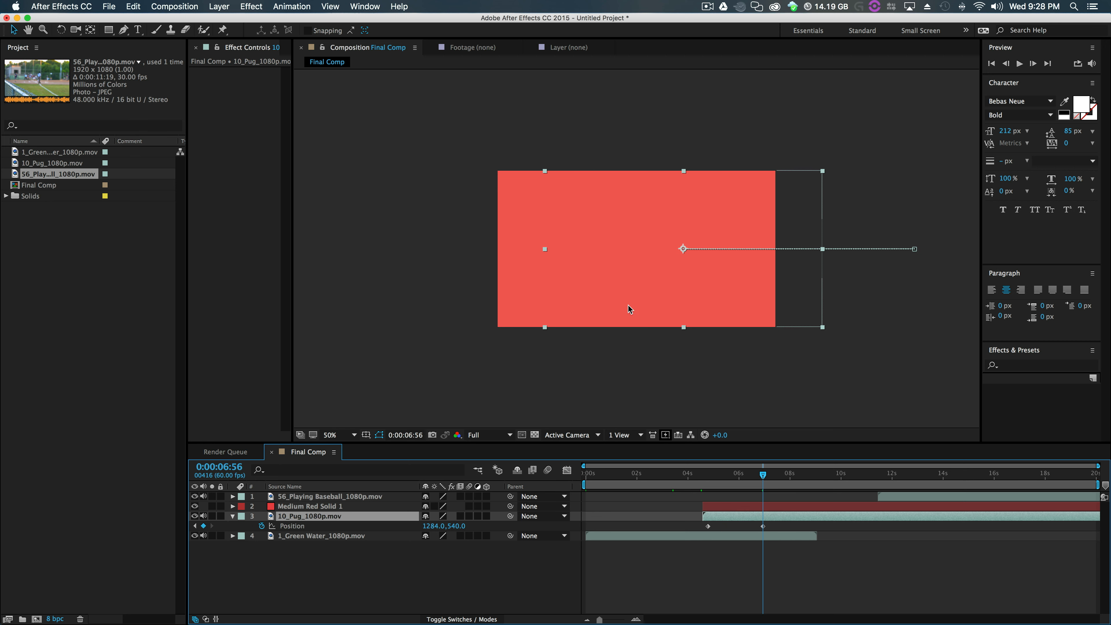
- Move the red solid horizontally out of the frame to position 2880, 540 at 0:00:04:47
left_click_drag(763, 475, 709, 488)
left_click(711, 507)
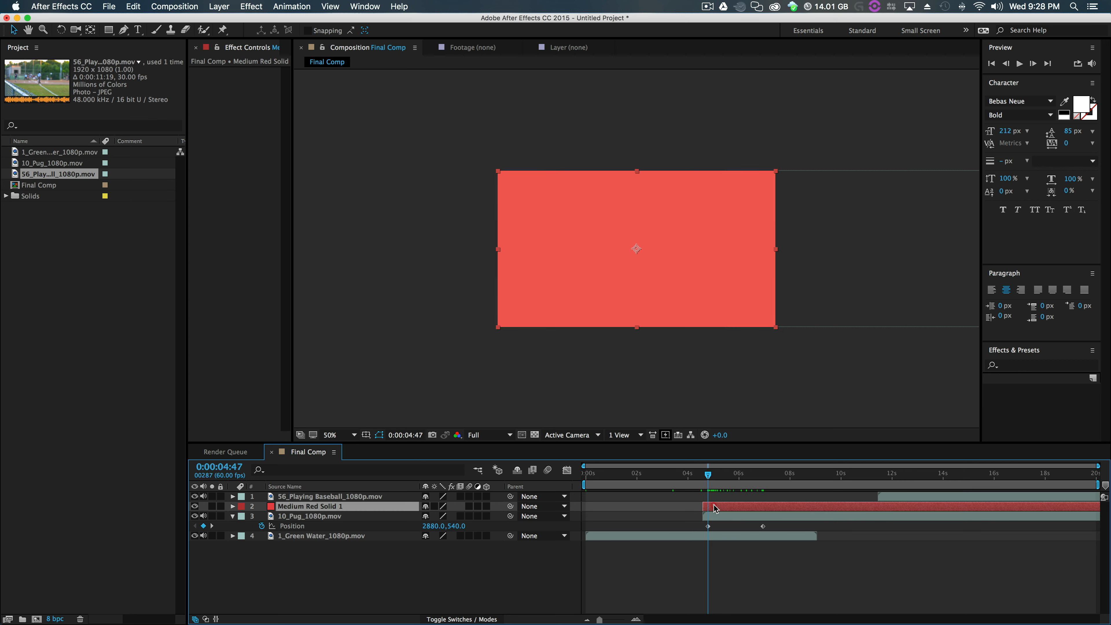
left_click(644, 270)
key("p")
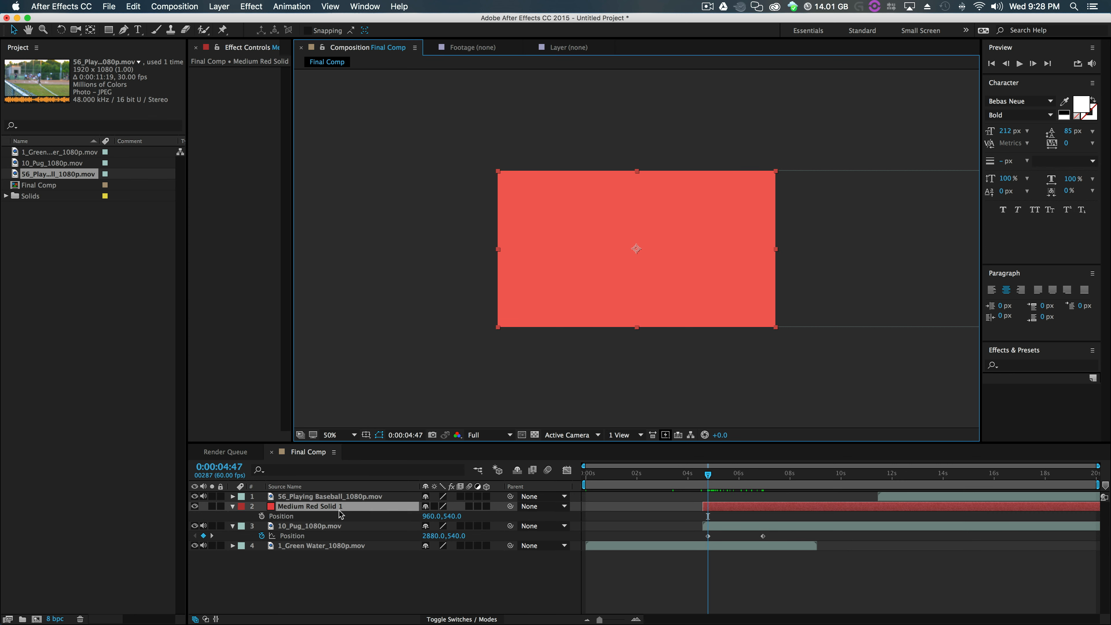
left_click(428, 516)
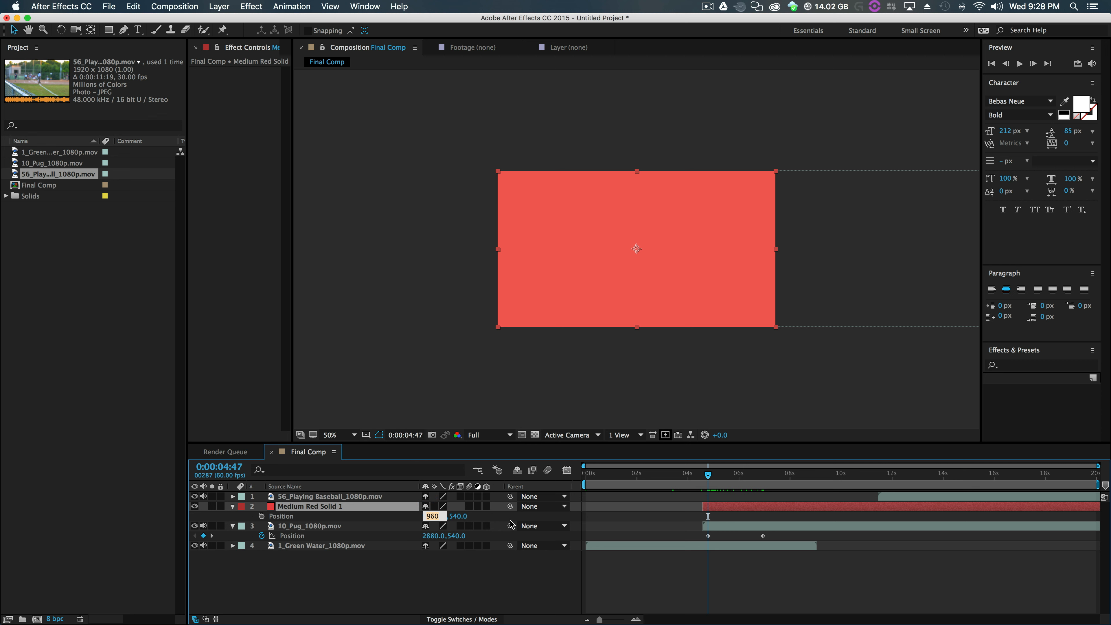
type("2880")
key("Return")
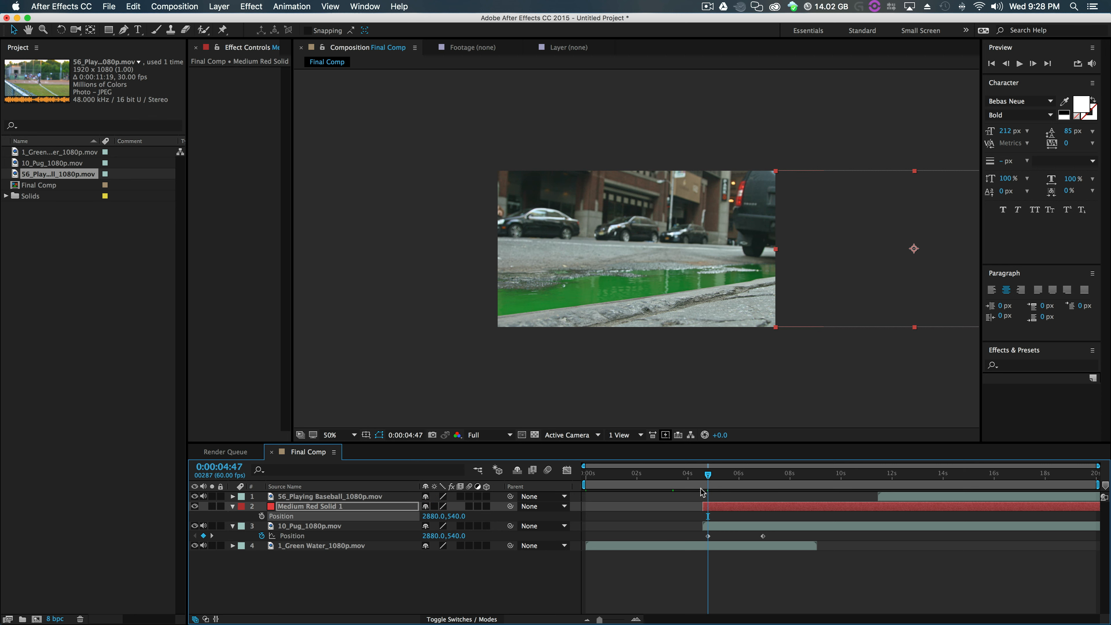
- Keyframe the red solid's position at 0:00:04:47 and slide it into the frame to 1832, 540 at 0:00:06:56
left_click(262, 516)
left_click_drag(709, 476, 765, 481)
left_click_drag(600, 619, 613, 619)
left_click_drag(878, 292, 724, 295)
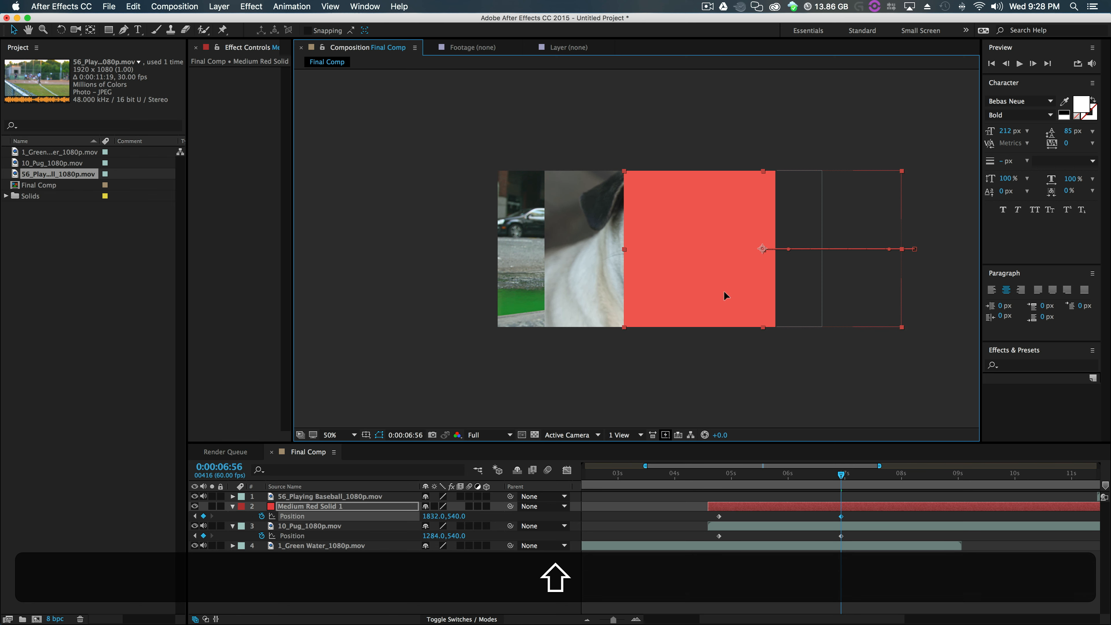
- Shift the pug clip horizontally to 1464, 540 at 0:00:06:56
left_click(586, 279)
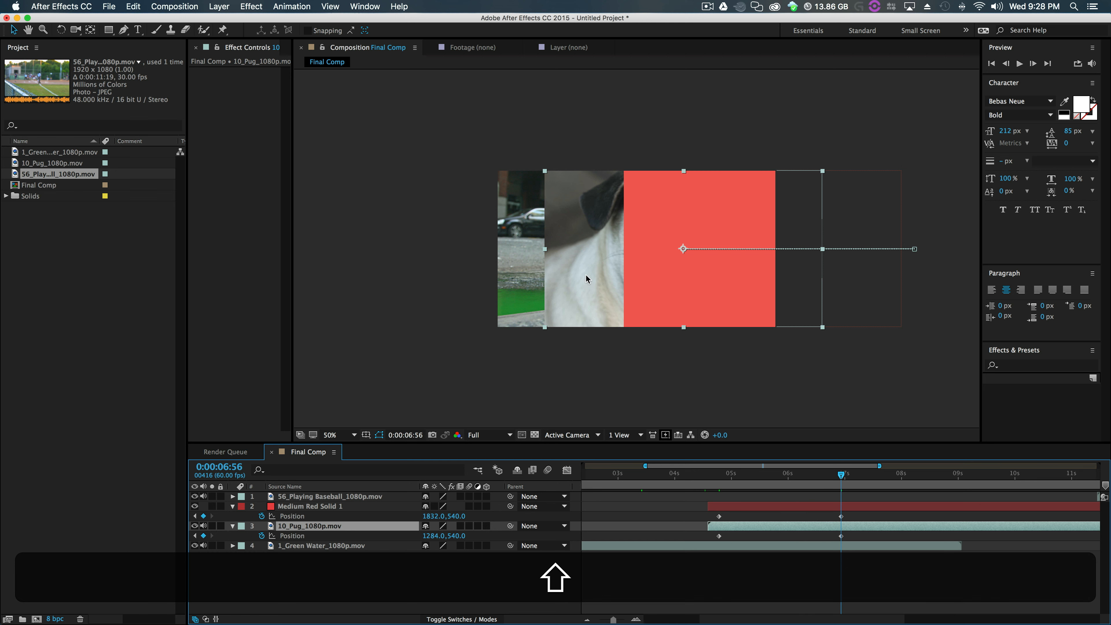
left_click_drag(594, 278, 606, 279)
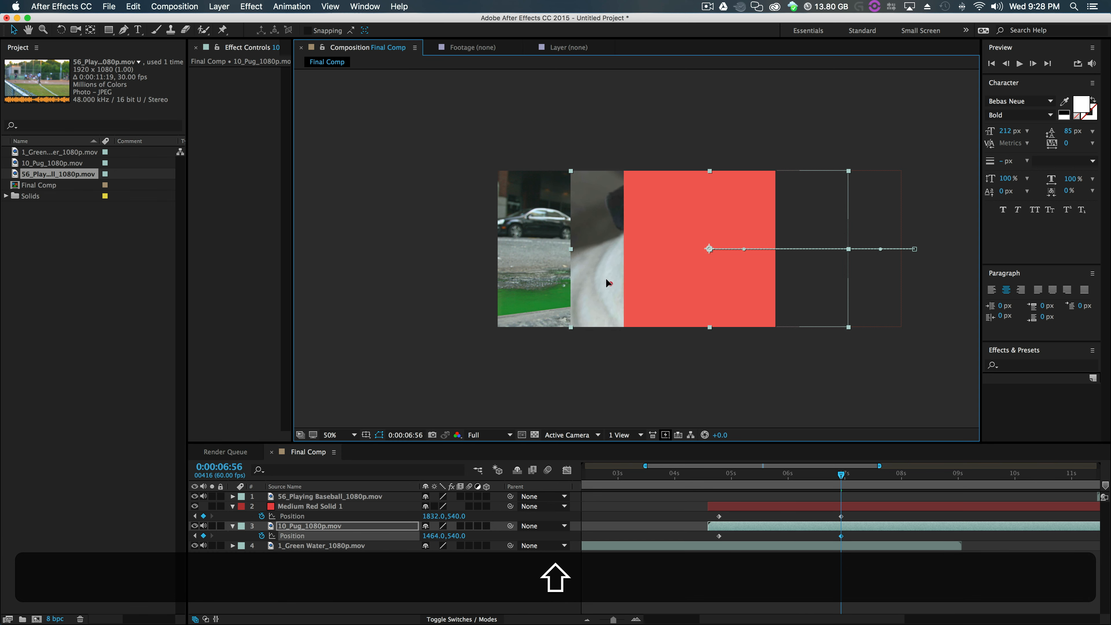
left_click(761, 403)
left_click(853, 507)
left_click(849, 524)
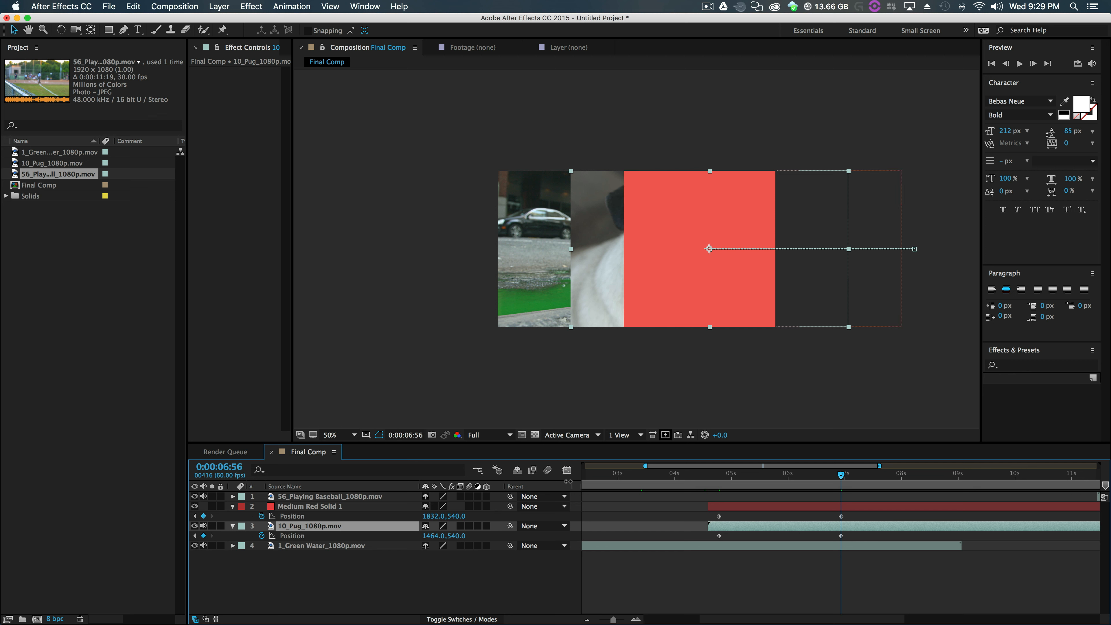
- Widen the timeline's Switches and Parent columns and show the Keys column
left_click_drag(568, 481, 621, 481)
left_click_drag(503, 482, 555, 485)
right_click(527, 487)
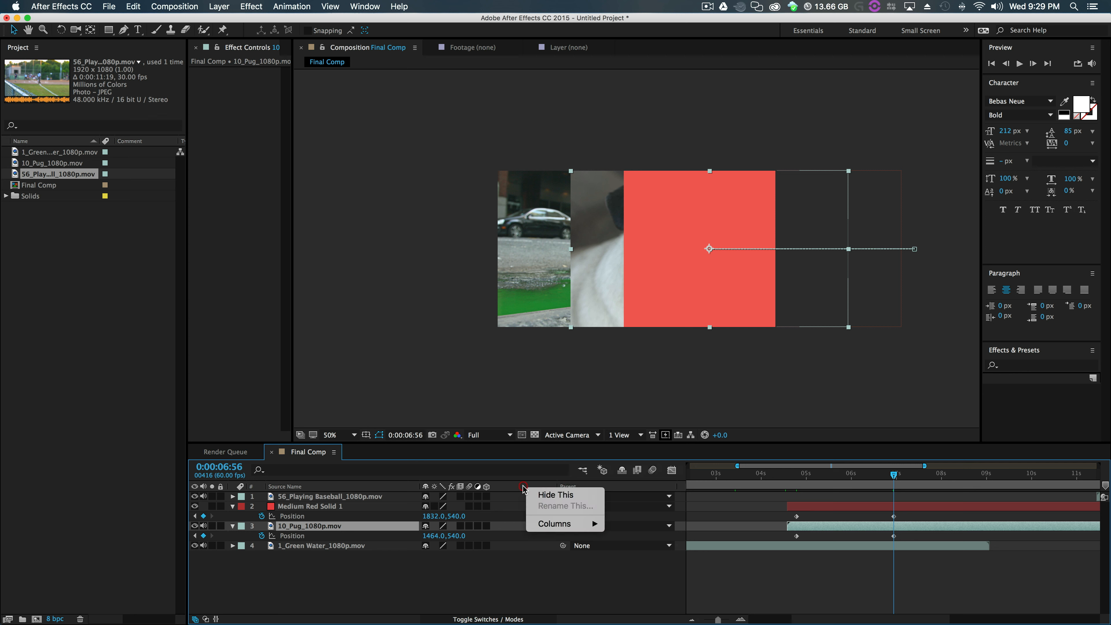
mouse_move(564, 524)
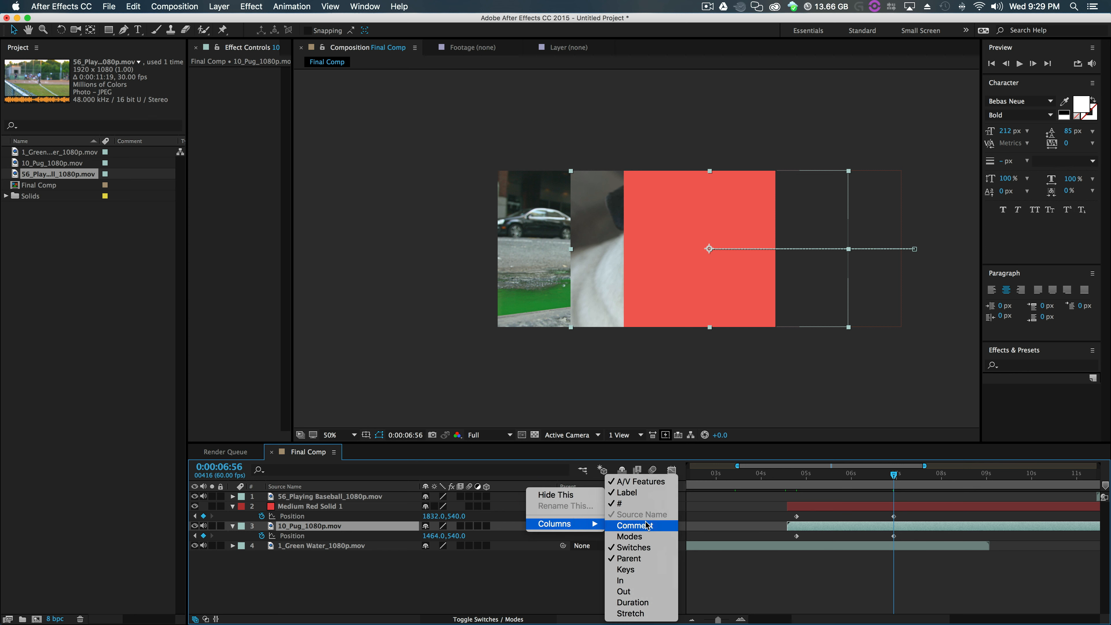
left_click(646, 569)
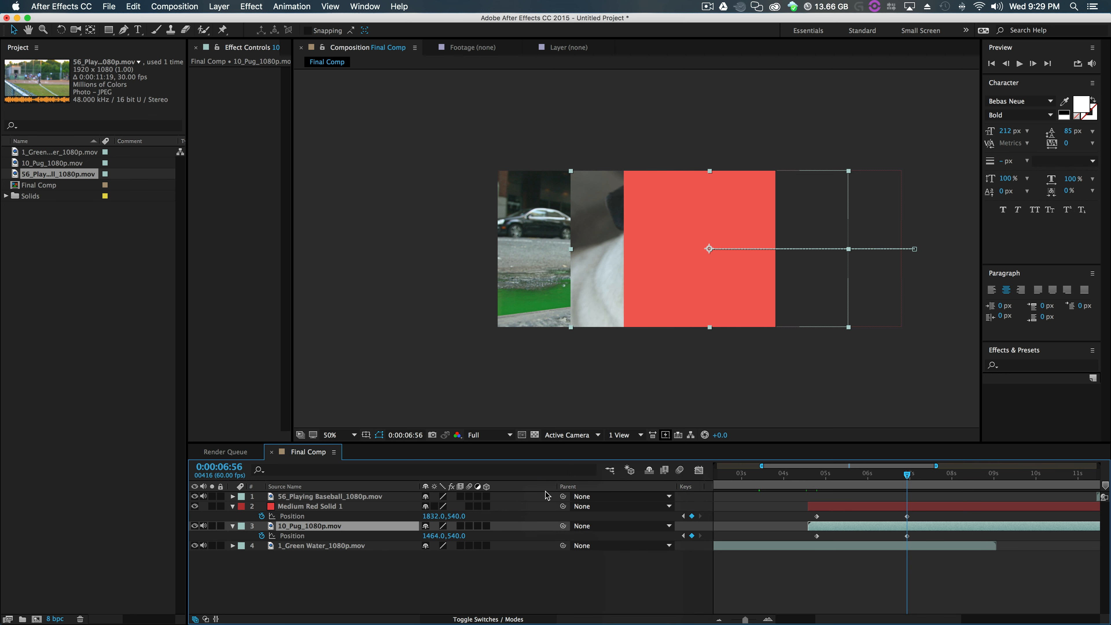
- Show the Modes column in the timeline and hide the Keys column
right_click(536, 488)
mouse_move(578, 530)
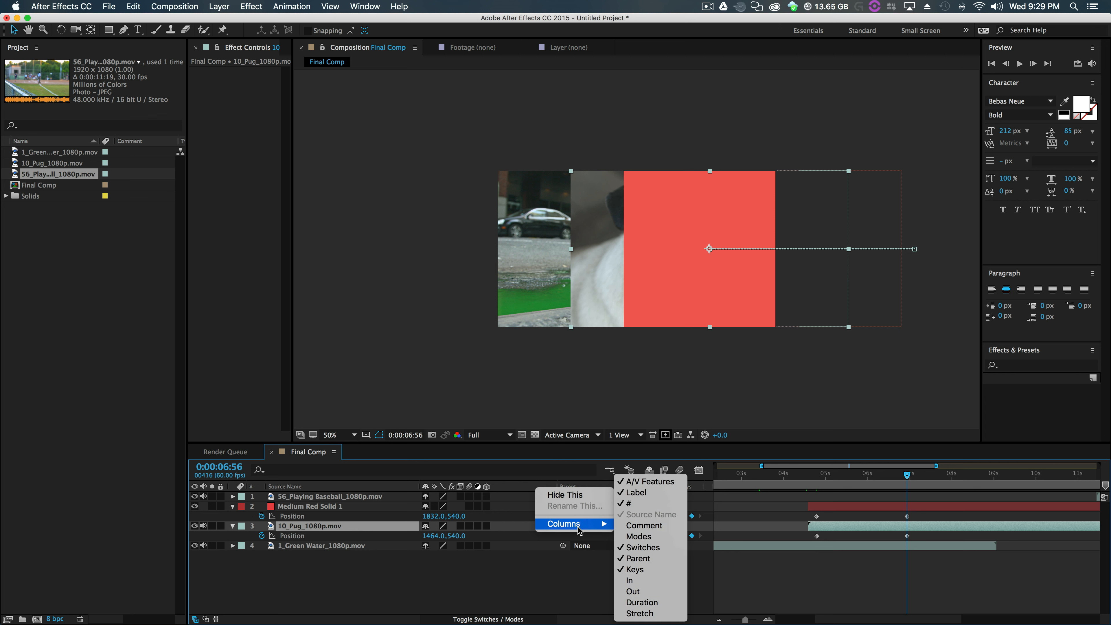
left_click(655, 537)
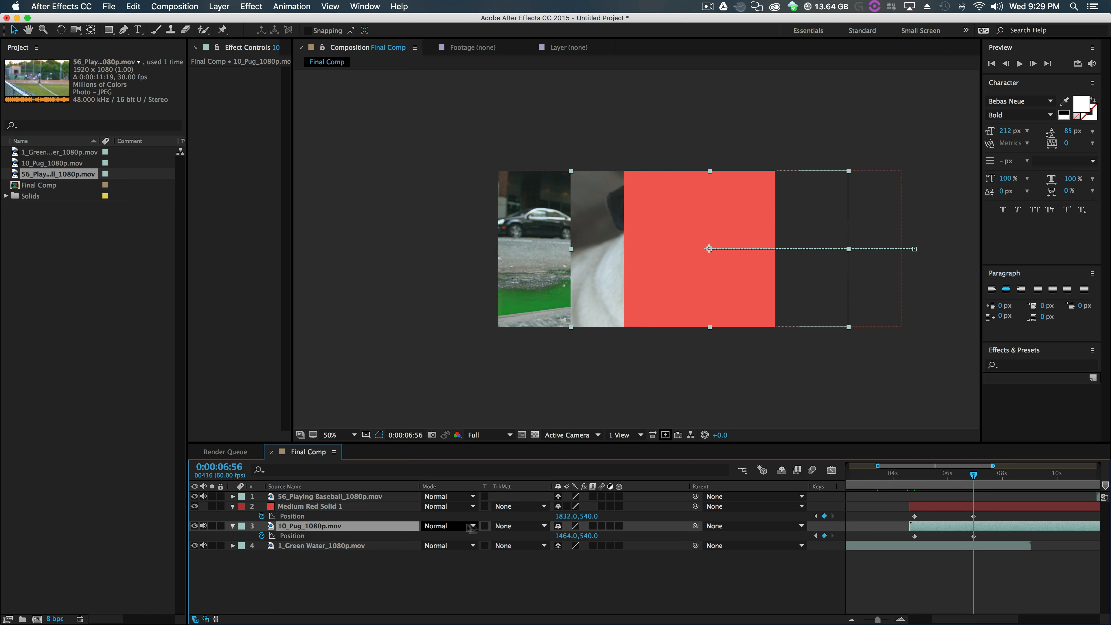
right_click(674, 488)
mouse_move(700, 525)
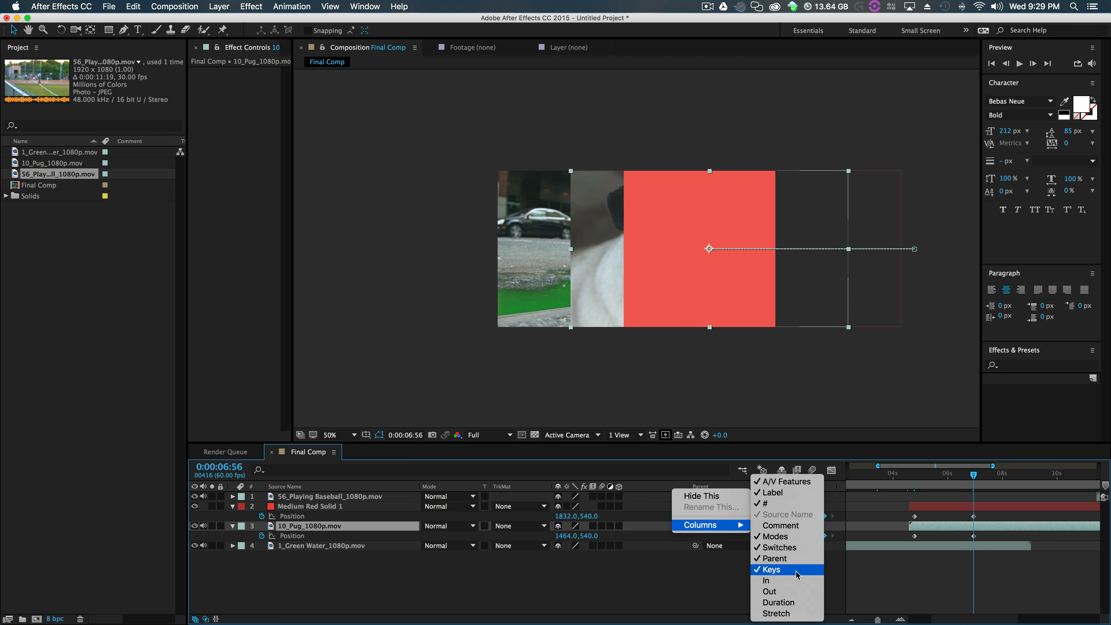
left_click(787, 569)
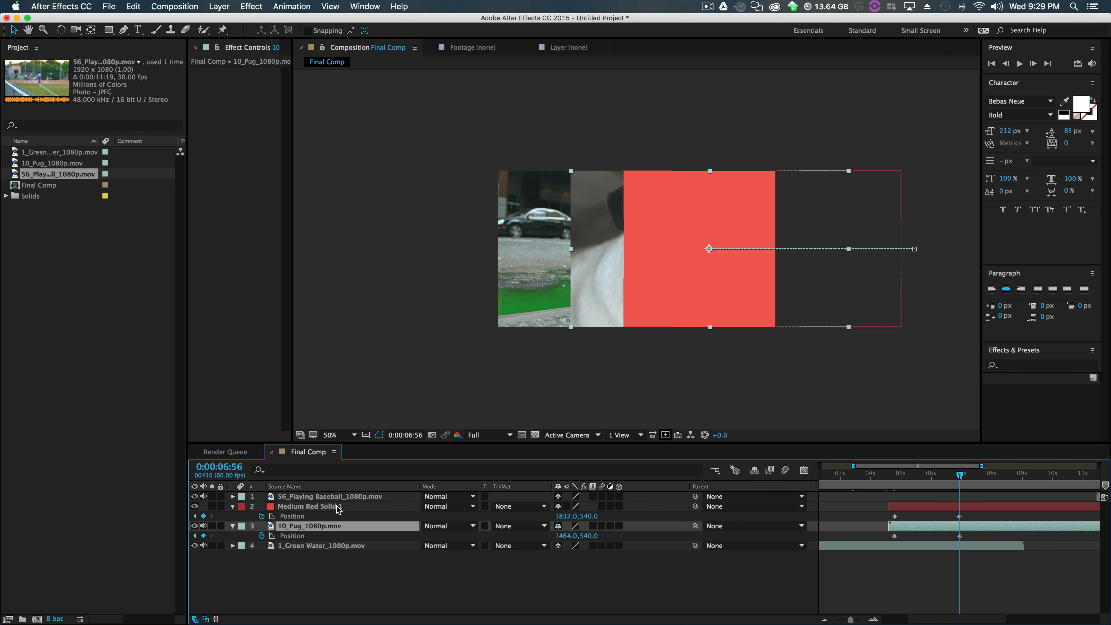
- Set the pug clip's track matte to Alpha Matte "Medium Red Solid 1" and return to the start of the slide
left_click(515, 525)
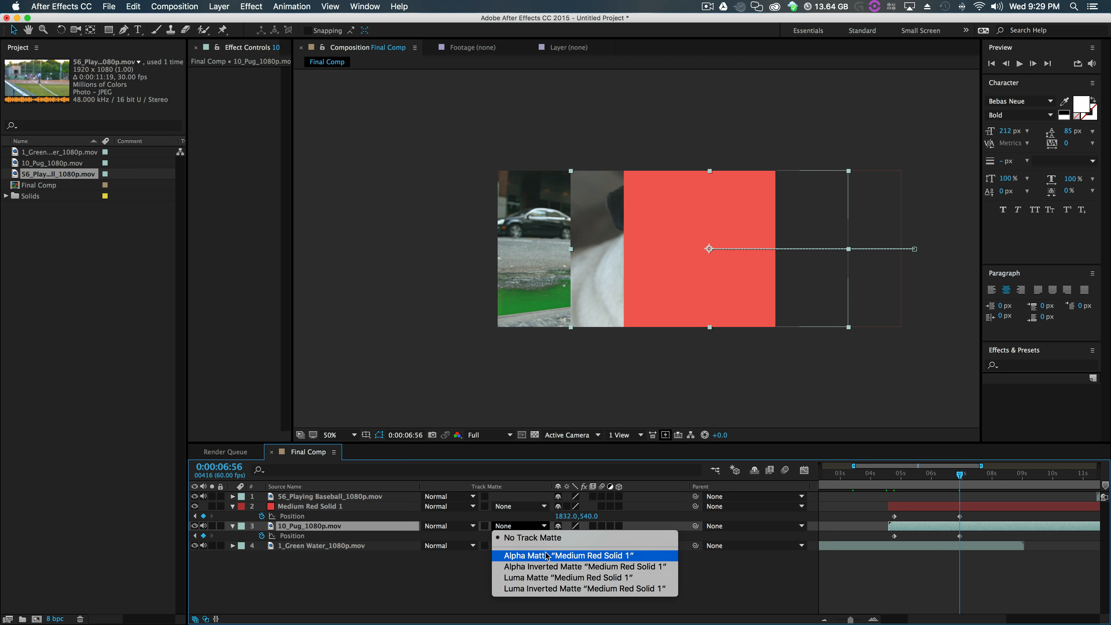
left_click(547, 555)
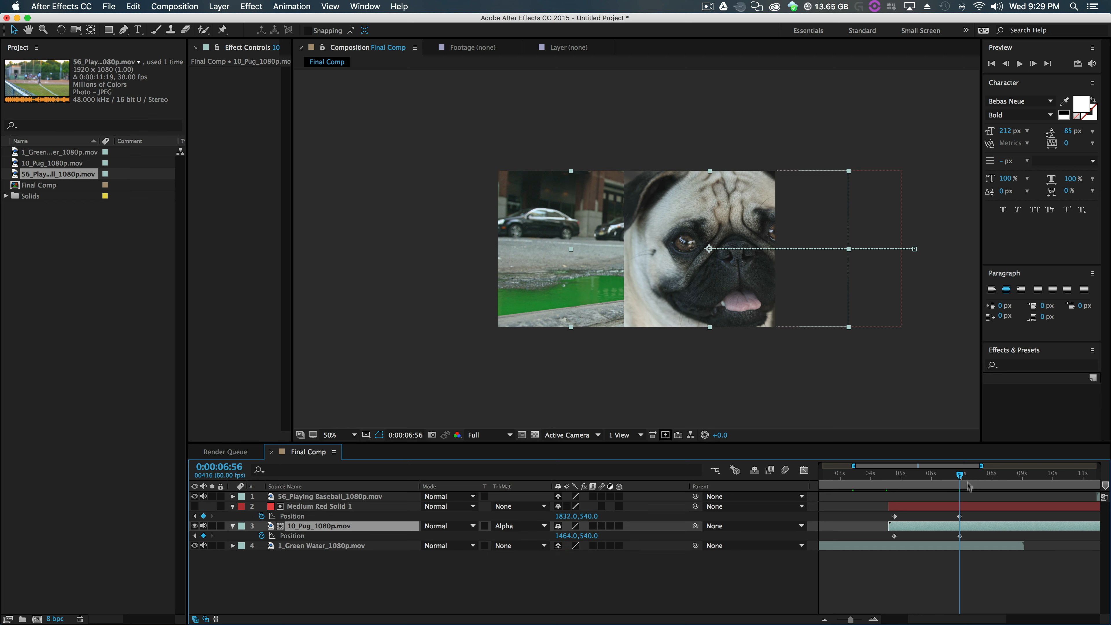
left_click_drag(968, 485, 893, 475)
- Apply Easy Ease to all position keyframes of the red solid and the pug clip
left_click_drag(974, 513, 884, 541)
right_click(893, 536)
mouse_move(940, 613)
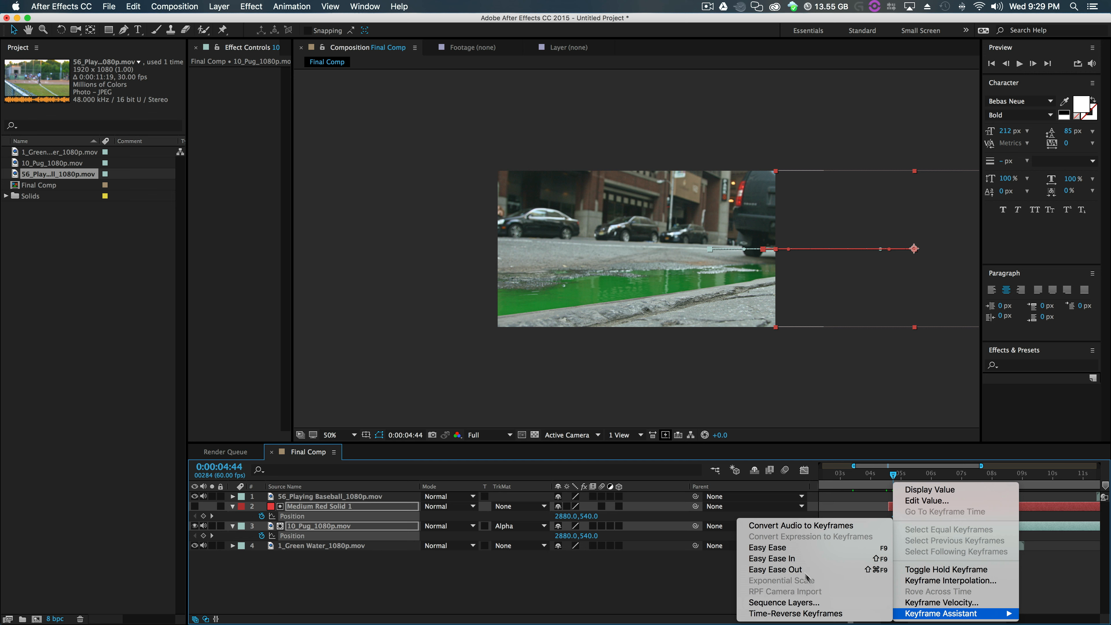
left_click(794, 549)
- Reposition the pug clip within its matte to 1257, 540 at 0:00:06:56
left_click_drag(895, 477, 965, 488)
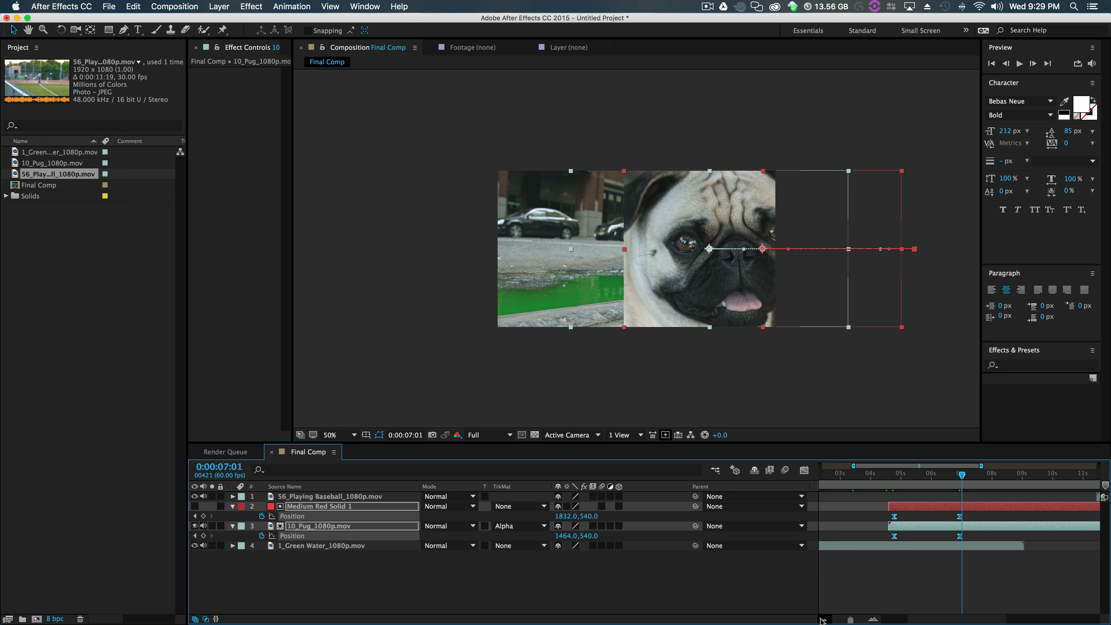
left_click_drag(852, 618, 854, 618)
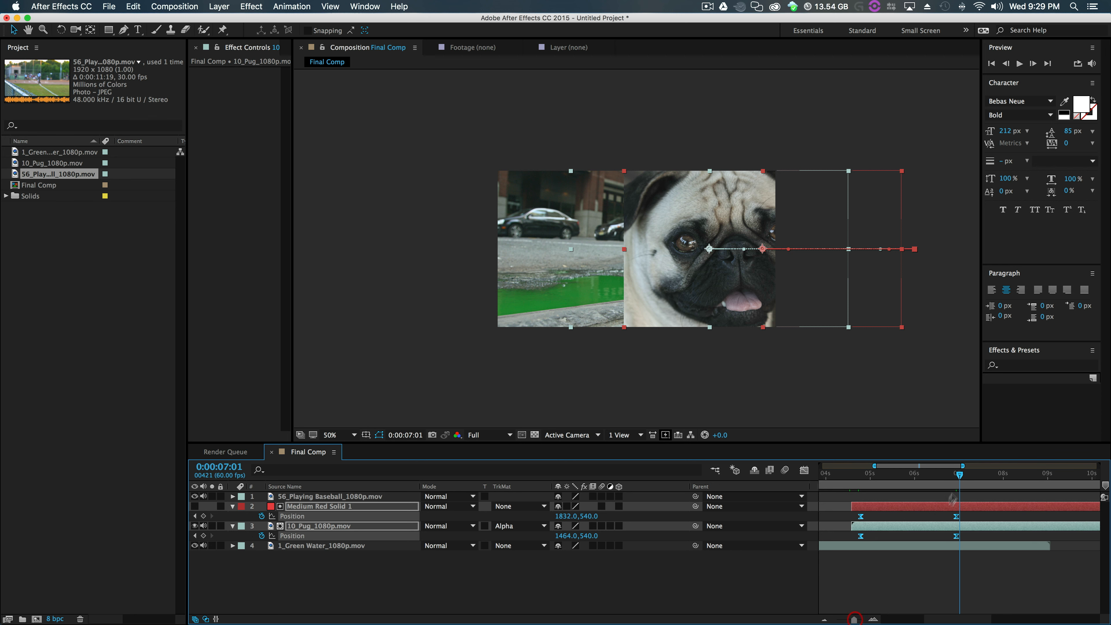
left_click_drag(961, 477, 958, 477)
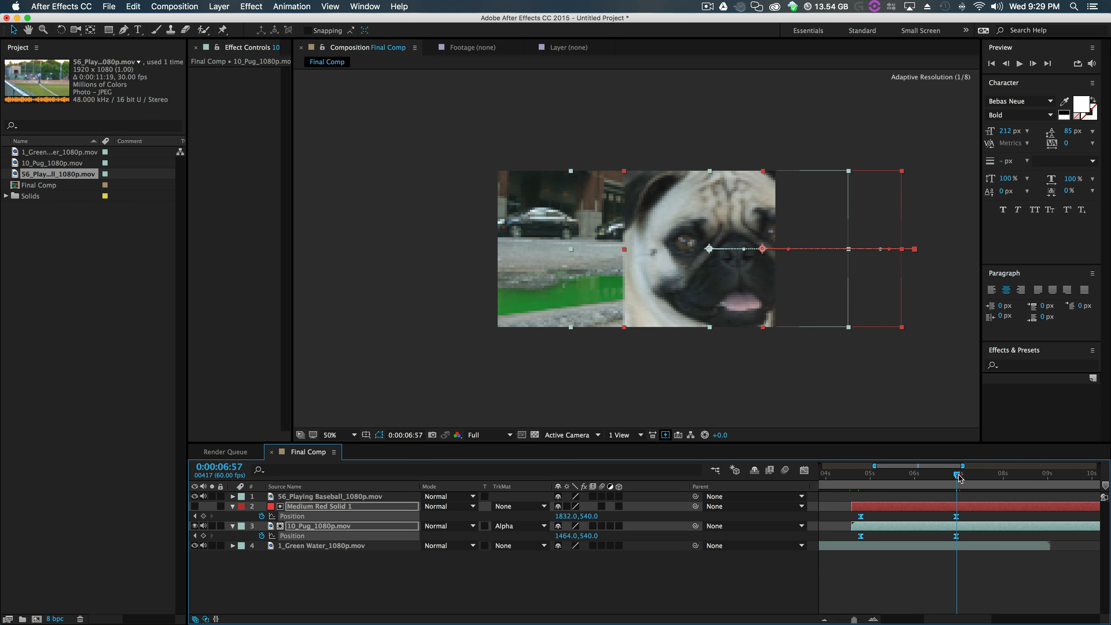
left_click(956, 535)
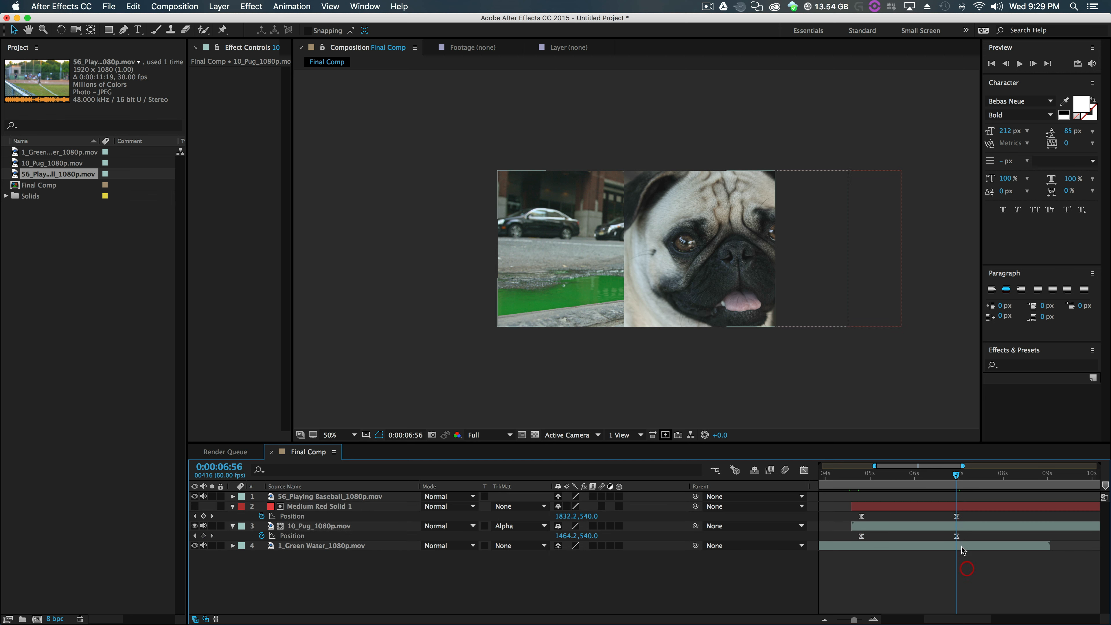
left_click_drag(695, 257, 689, 281)
left_click(713, 378)
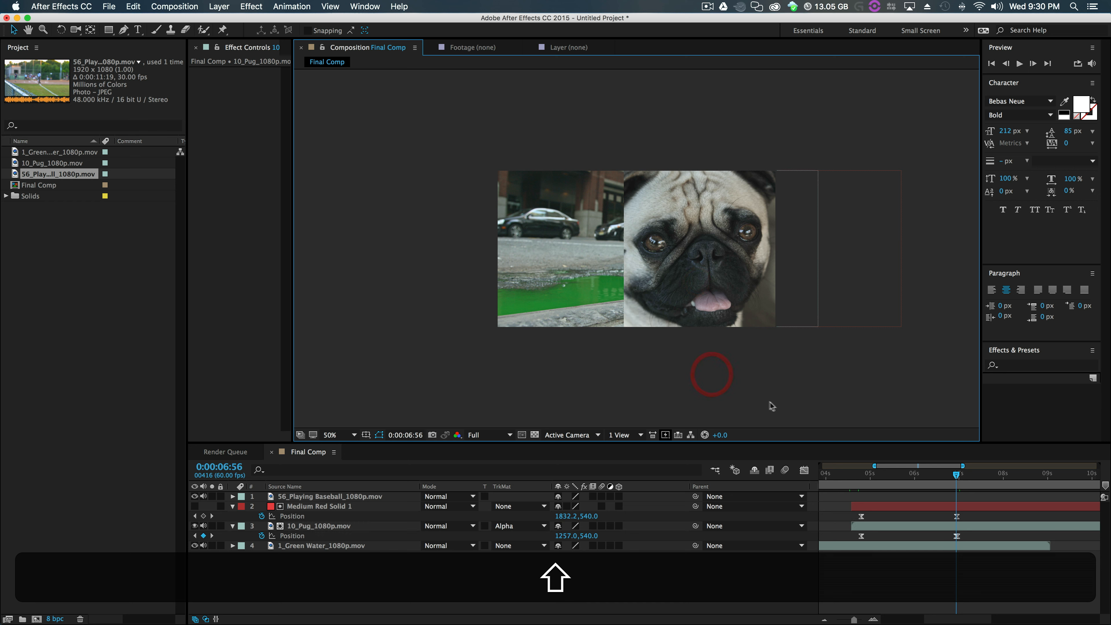
- Keyframe the green water clip's position near the start of the pug's slide and shift it horizontally to 636, 540 at 0:00:06:56
left_click_drag(855, 620, 845, 620)
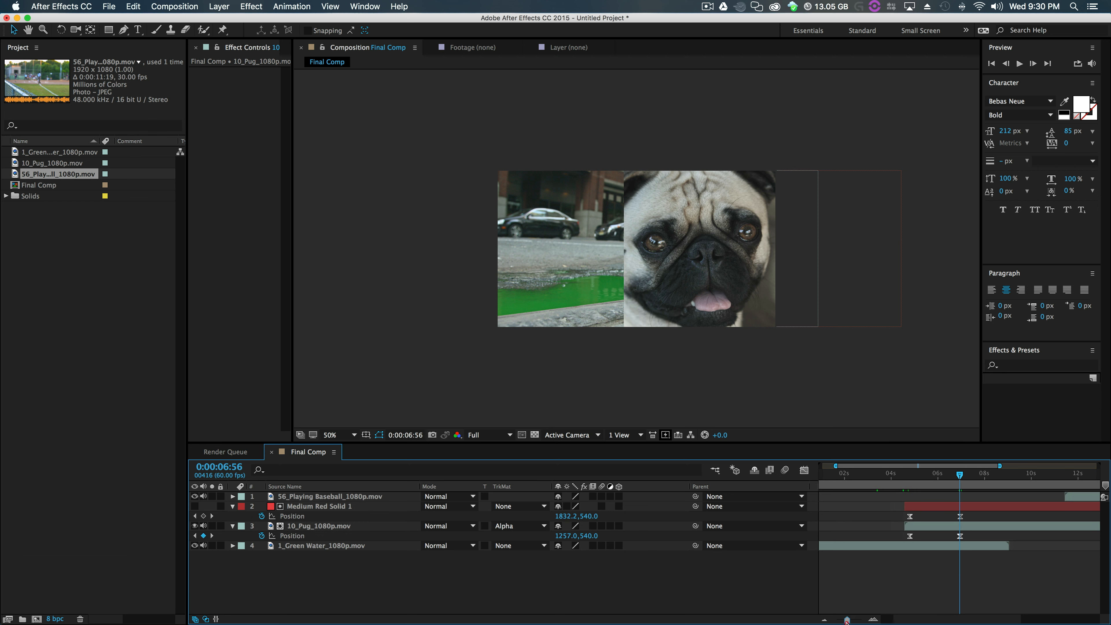
left_click_drag(921, 473, 913, 474)
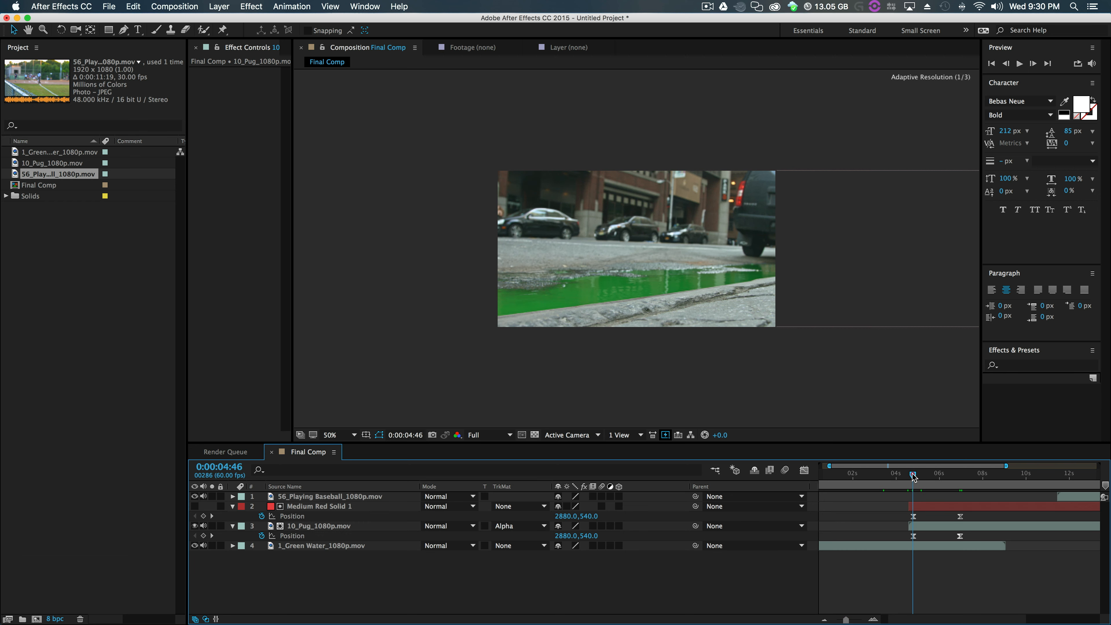
left_click(920, 546)
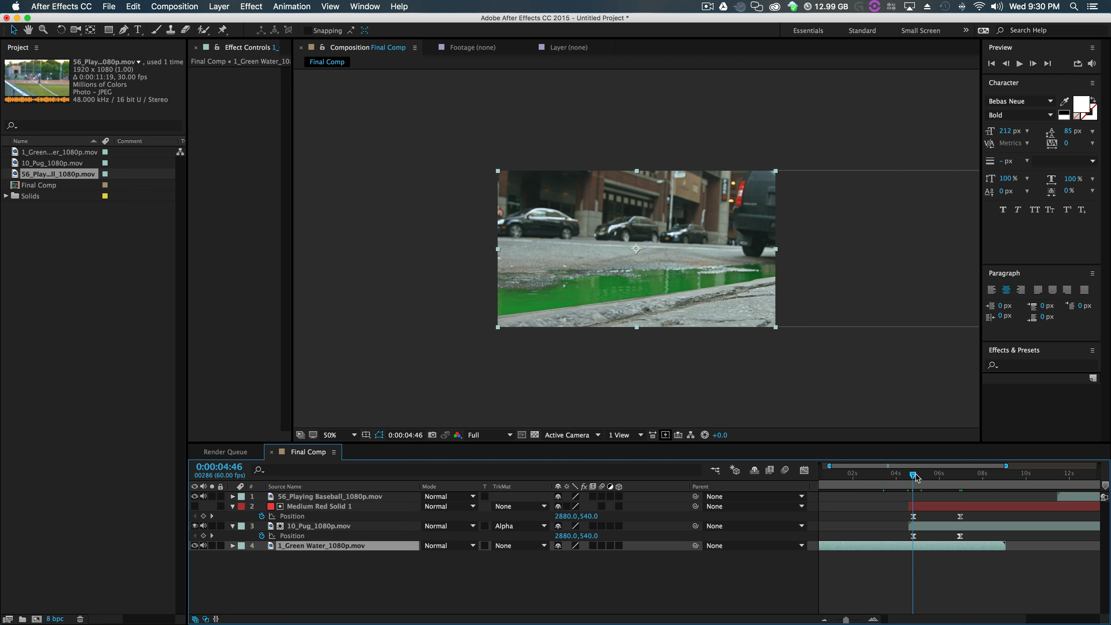
mouse_move(912, 473)
left_mouse_down()
mouse_move(943, 481)
mouse_move(911, 483)
left_mouse_up()
key("p")
left_click_drag(912, 474, 916, 475)
left_click(261, 555)
left_click_drag(916, 474, 960, 475)
left_click_drag(596, 268, 470, 254)
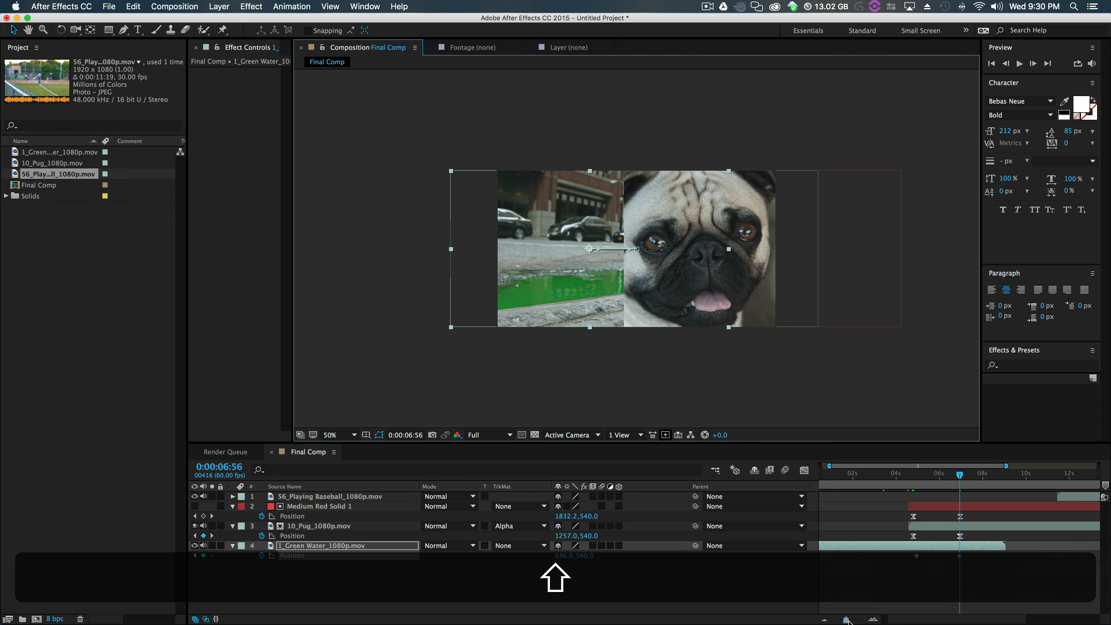
- Remove the pug clip's extra end keyframe and align the pug and green water end keyframes with the red solid's
left_click_drag(846, 619, 860, 619)
left_click(959, 536)
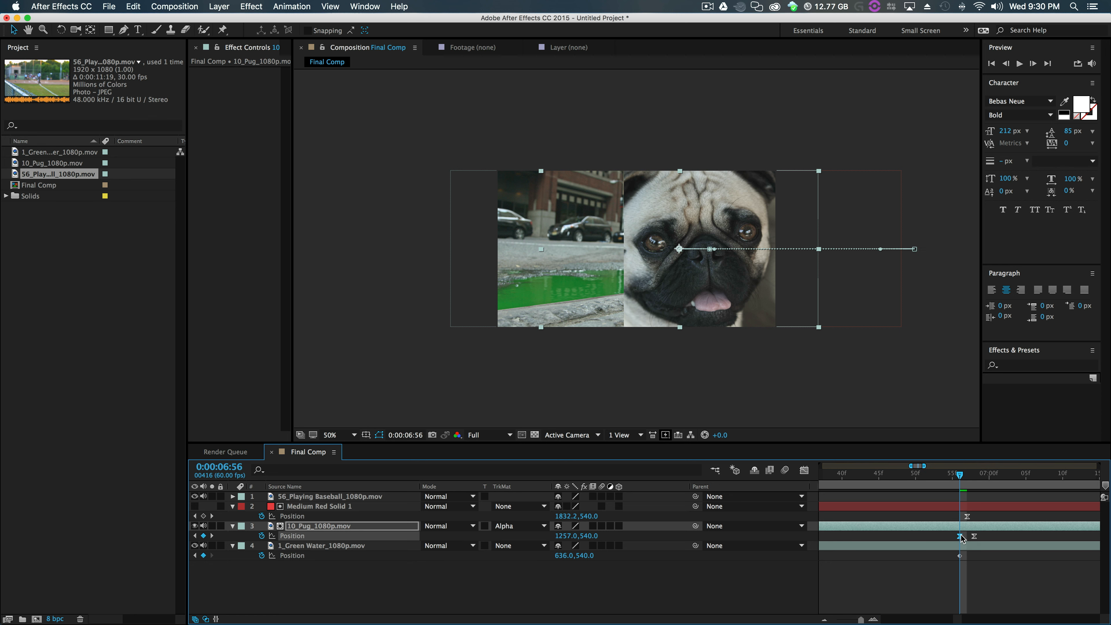
left_click_drag(961, 538, 974, 540)
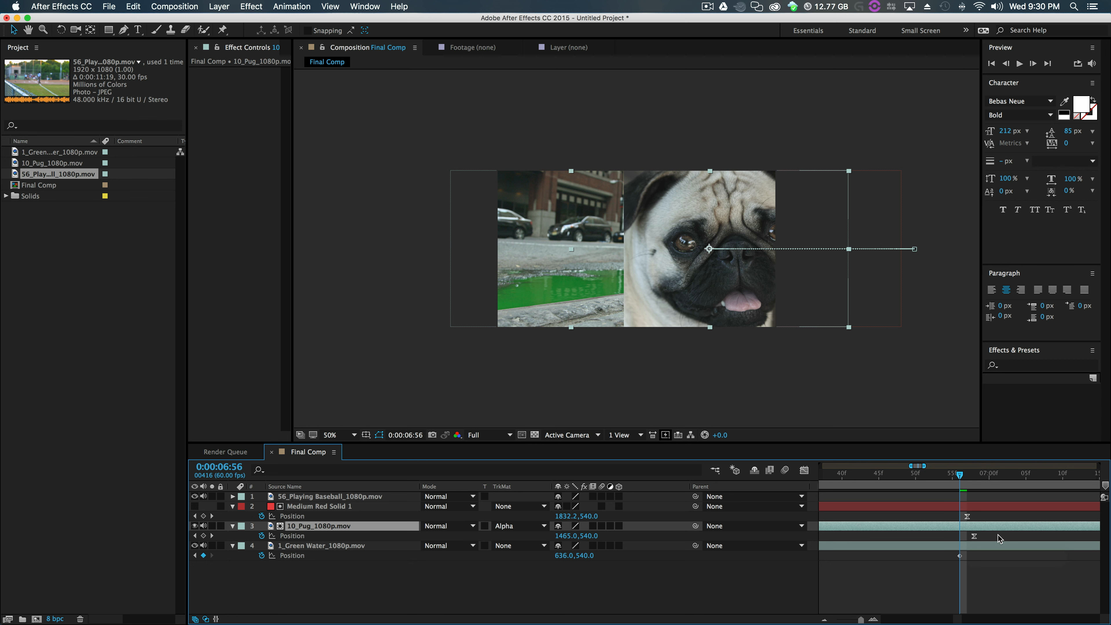
key("super+z")
left_click(978, 535)
left_click_drag(960, 536, 967, 536)
left_click_drag(959, 556, 967, 556)
- Apply Easy Ease to the green water clip's position keyframes and align its first keyframe with the pug's first keyframe
left_click_drag(860, 619, 853, 619)
left_click_drag(982, 551, 878, 569)
right_click(882, 555)
mouse_move(938, 615)
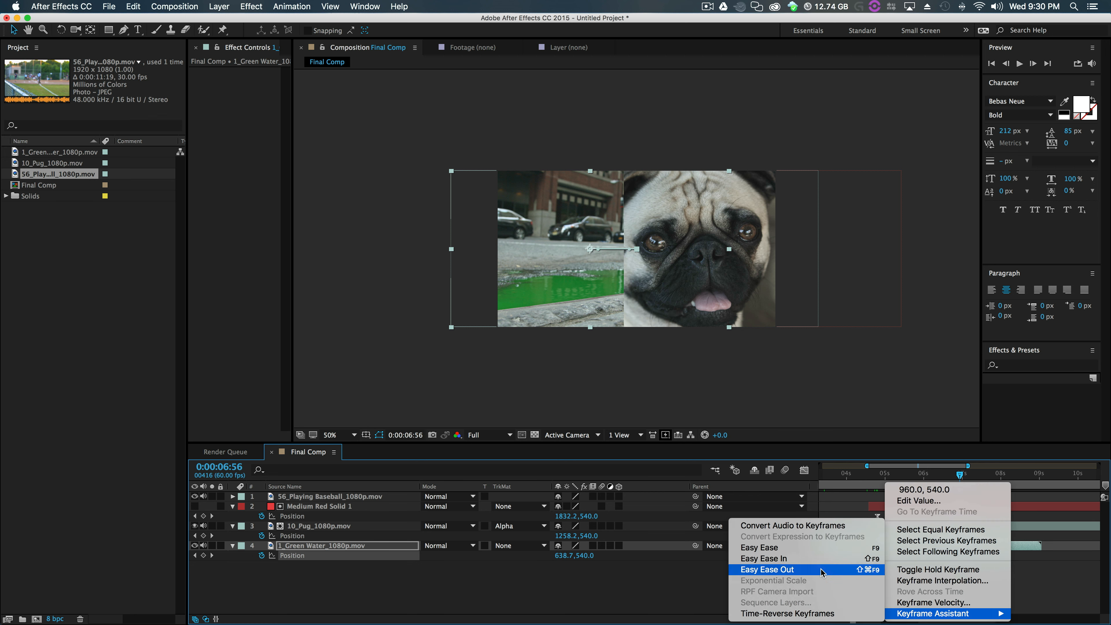
left_click(824, 552)
left_click(894, 609)
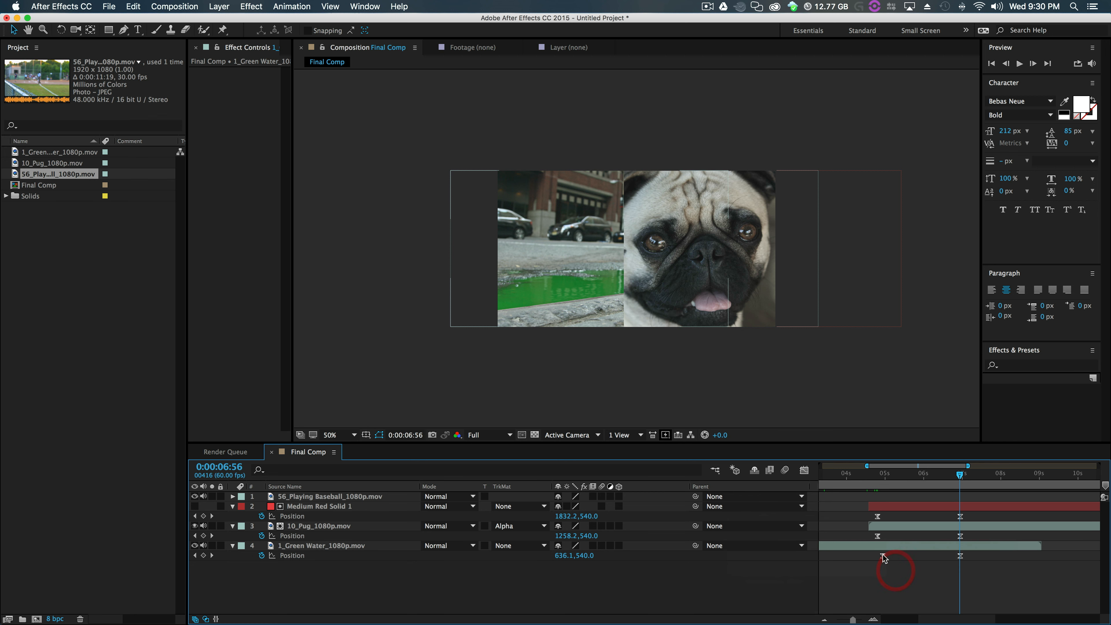
left_click(879, 556)
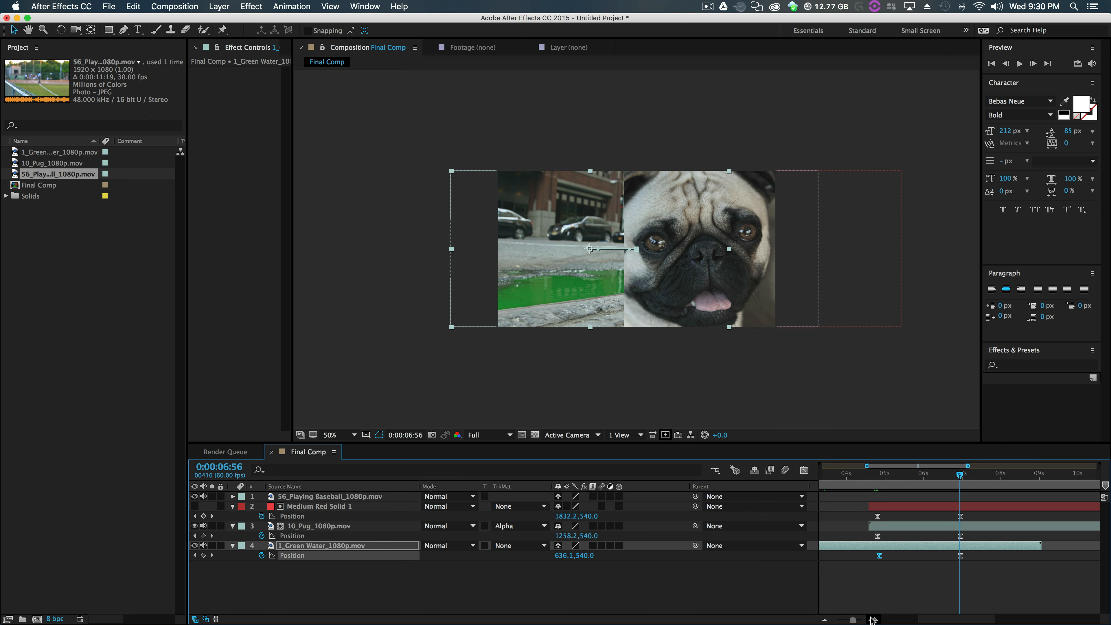
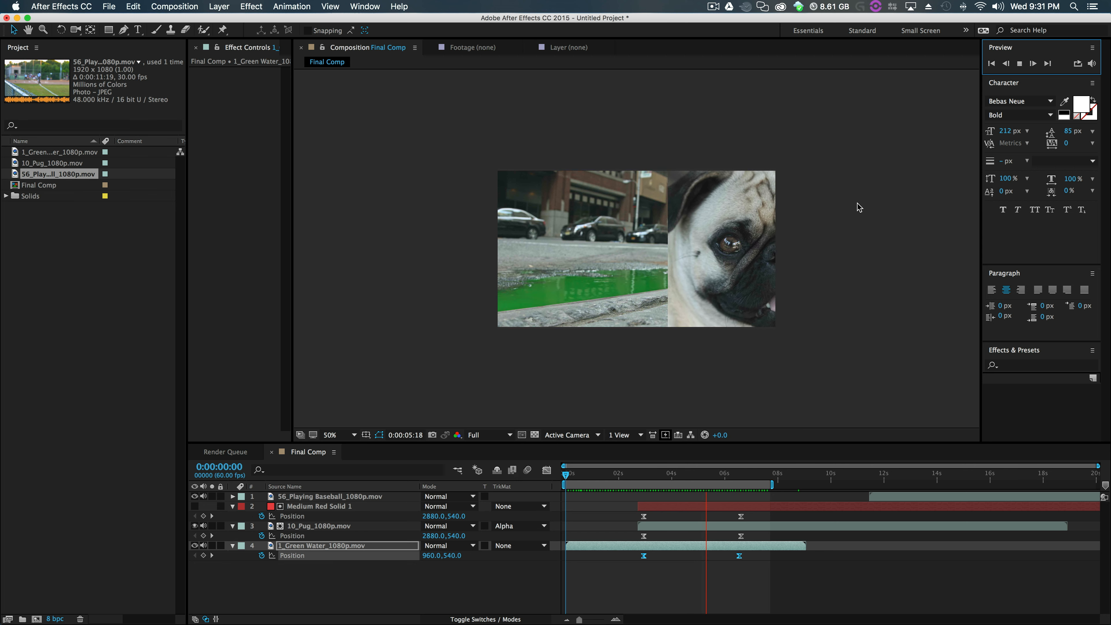
- Keyframe the pug clip's current position at 0:00:08:07, and shift it horizontally to 185, 540 at 0:00:10:19
key("space")
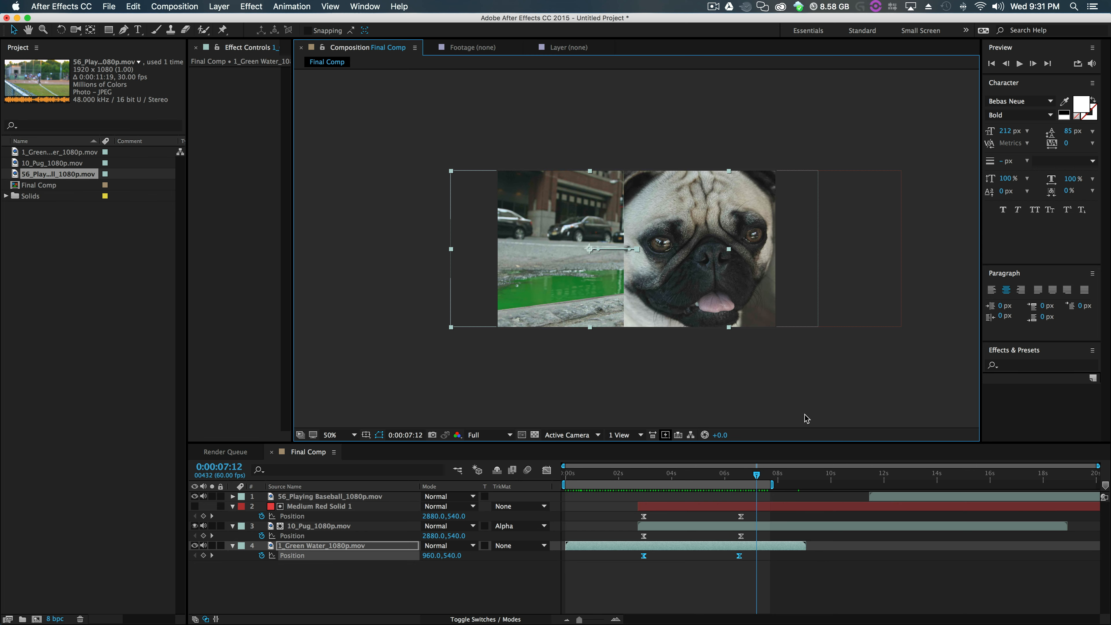
left_click_drag(758, 474, 782, 525)
left_click(782, 527)
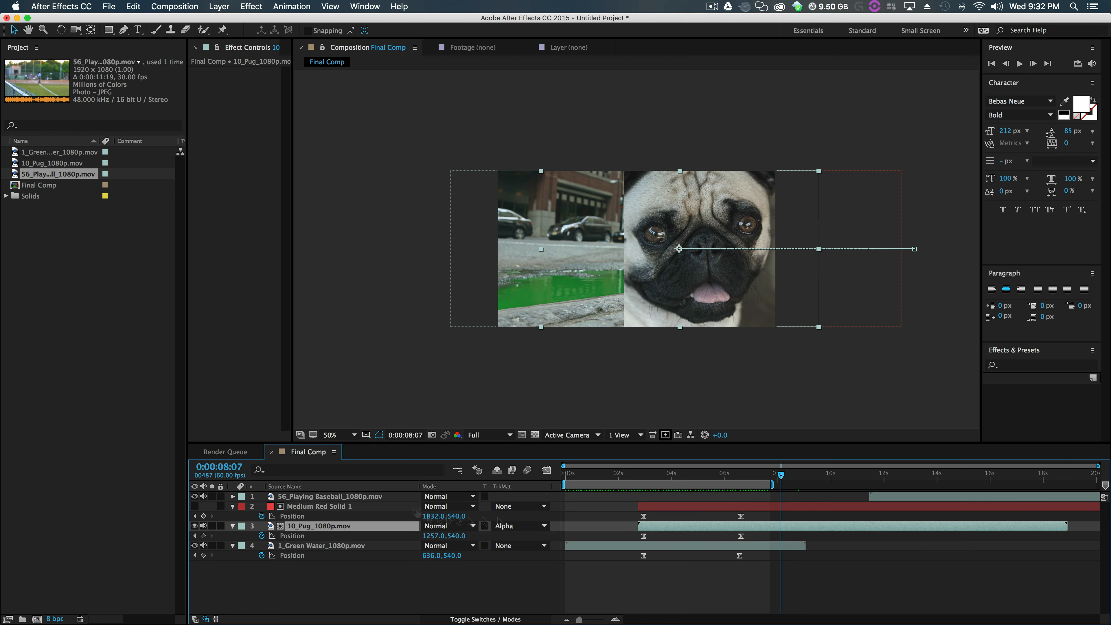
left_click(203, 536)
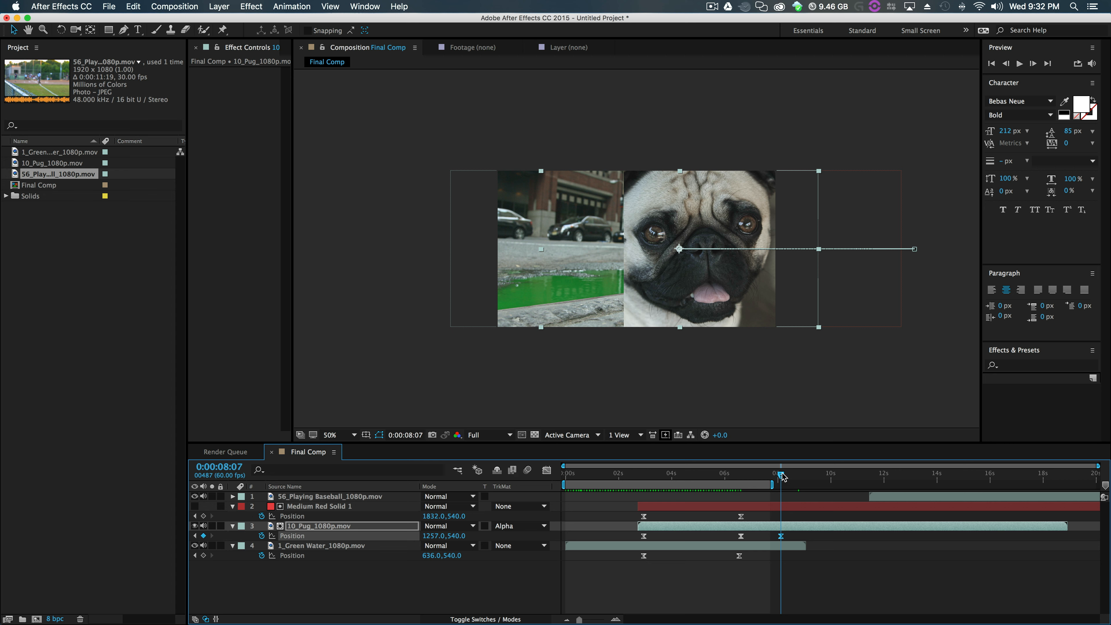
left_click_drag(782, 476, 838, 475)
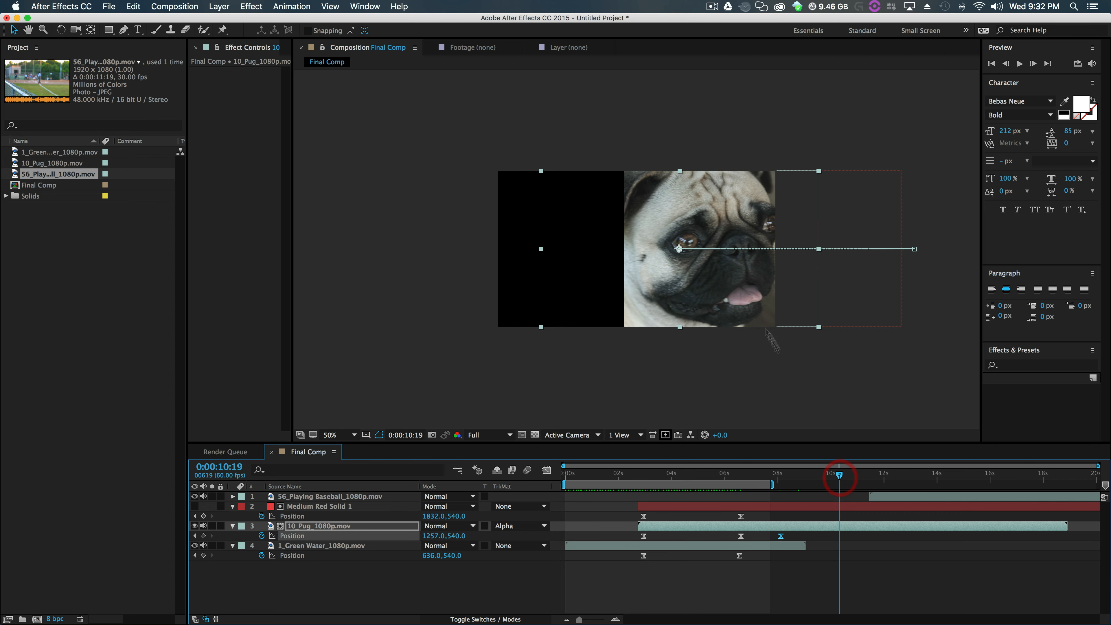
left_click_drag(735, 297, 584, 302)
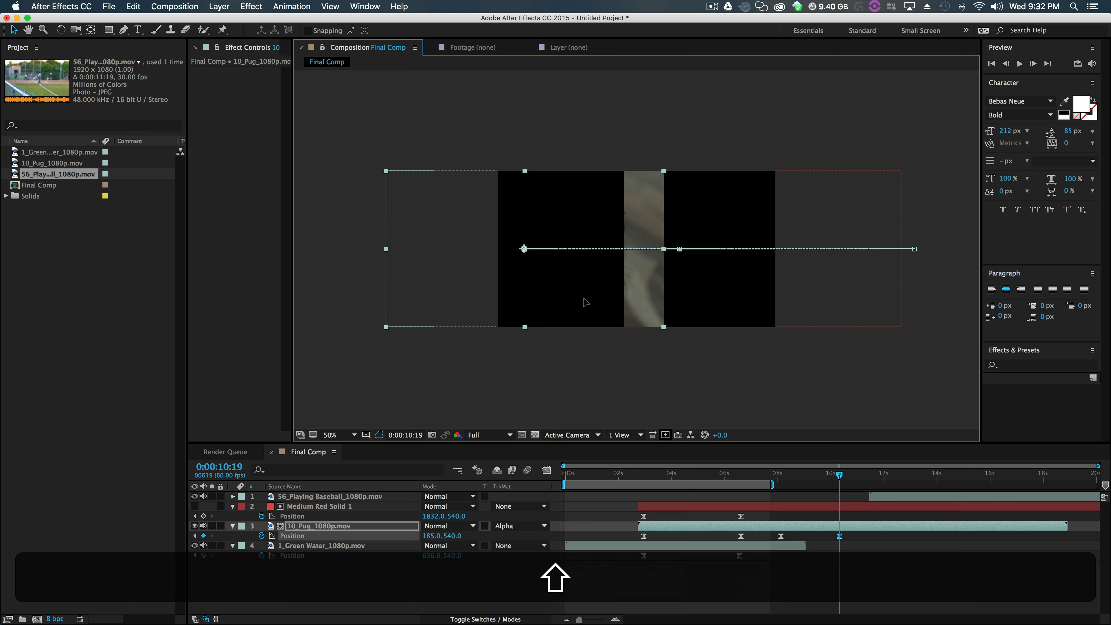
- Keyframe the red solid's position at 0:00:08:05, shift it to 12, 540 at 0:00:10:19, and reposition the pug there to 309, 540
left_click(818, 508)
left_click(781, 475)
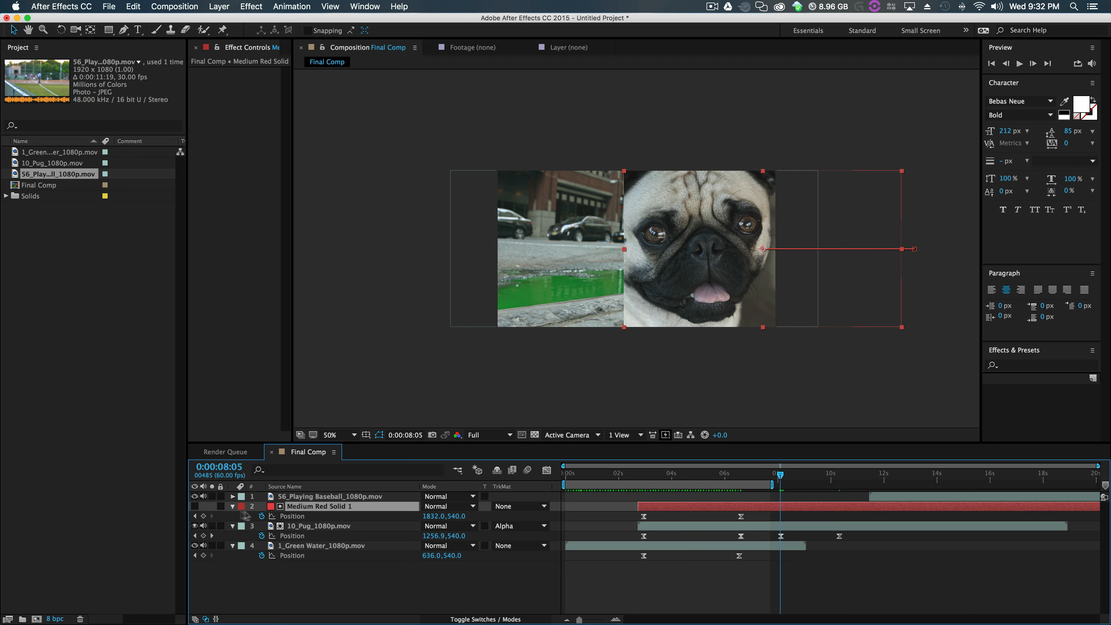
left_click(204, 515)
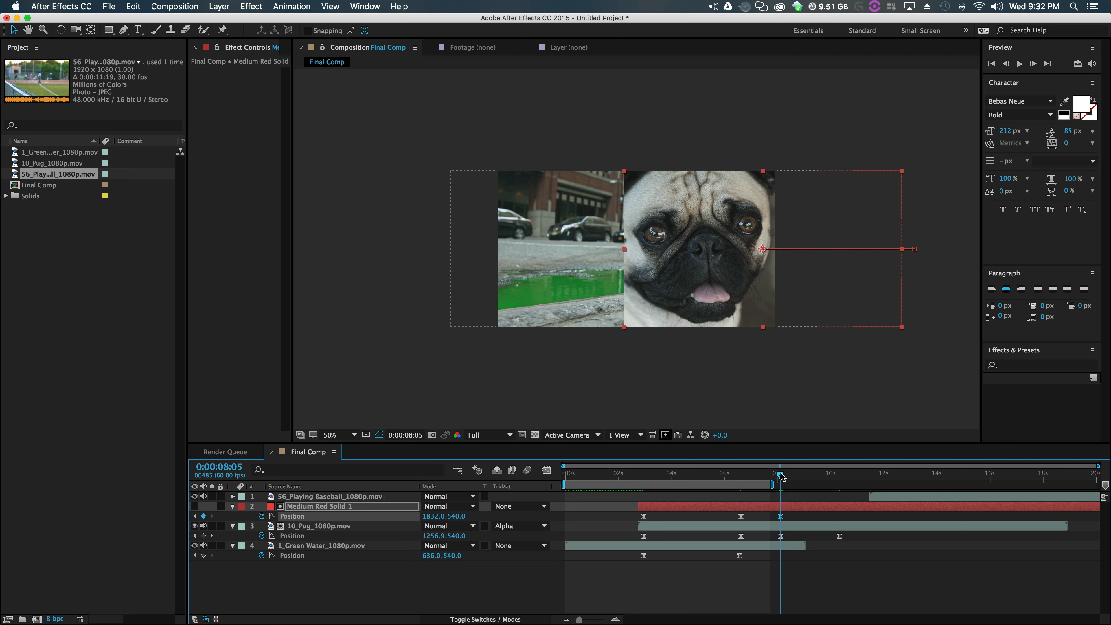
left_click_drag(781, 476, 838, 480)
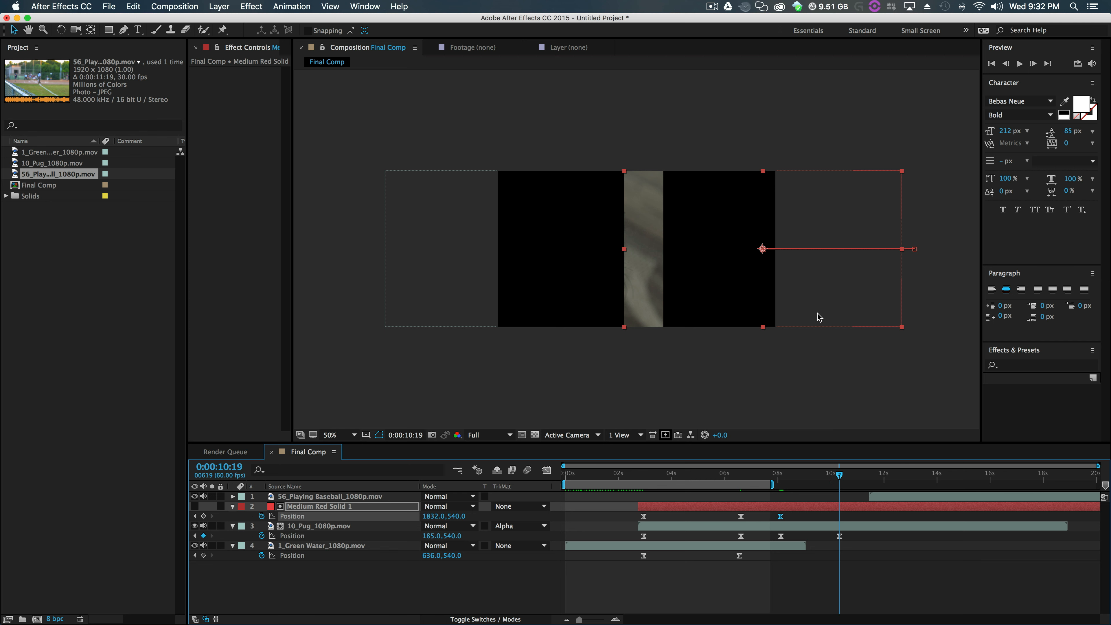
left_click_drag(808, 281, 582, 284)
left_click(318, 526)
- Place the baseball layer directly below the pug layer and make it start earlier, at about 0:00:08:47
left_click_drag(330, 496, 335, 535)
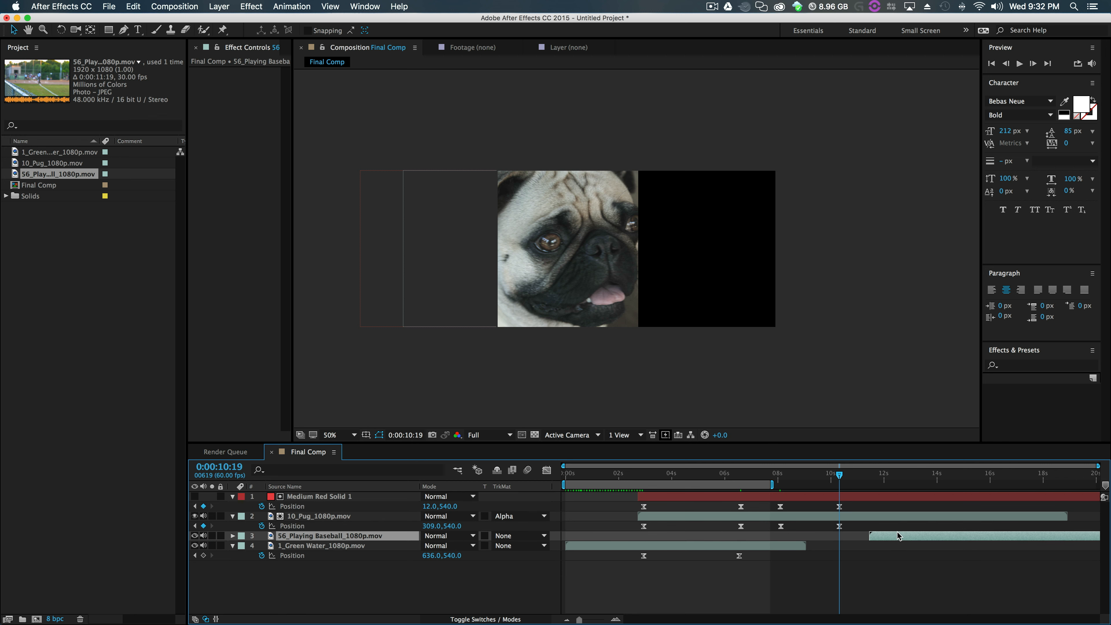
left_click_drag(897, 536, 826, 537)
left_click_drag(756, 478, 801, 542)
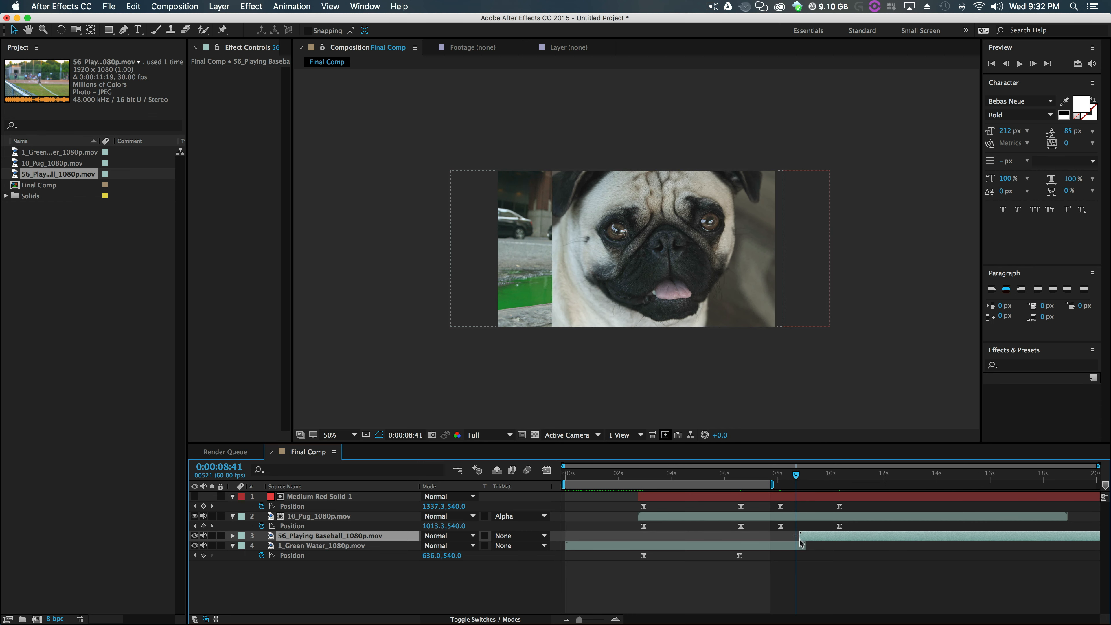
mouse_move(797, 473)
left_mouse_down()
mouse_move(800, 490)
mouse_move(801, 480)
left_mouse_up()
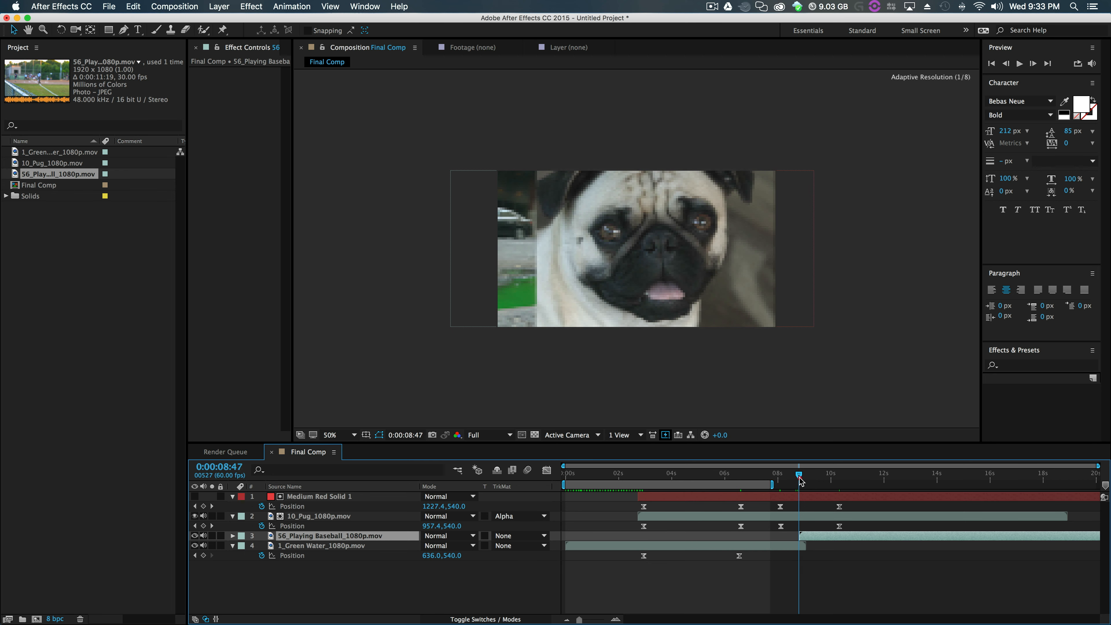
- Shift the red solid, pug and baseball layers earlier together so the red solid starts at about 1.5 seconds
left_click_drag(619, 494, 872, 542)
left_click_drag(880, 536, 839, 534)
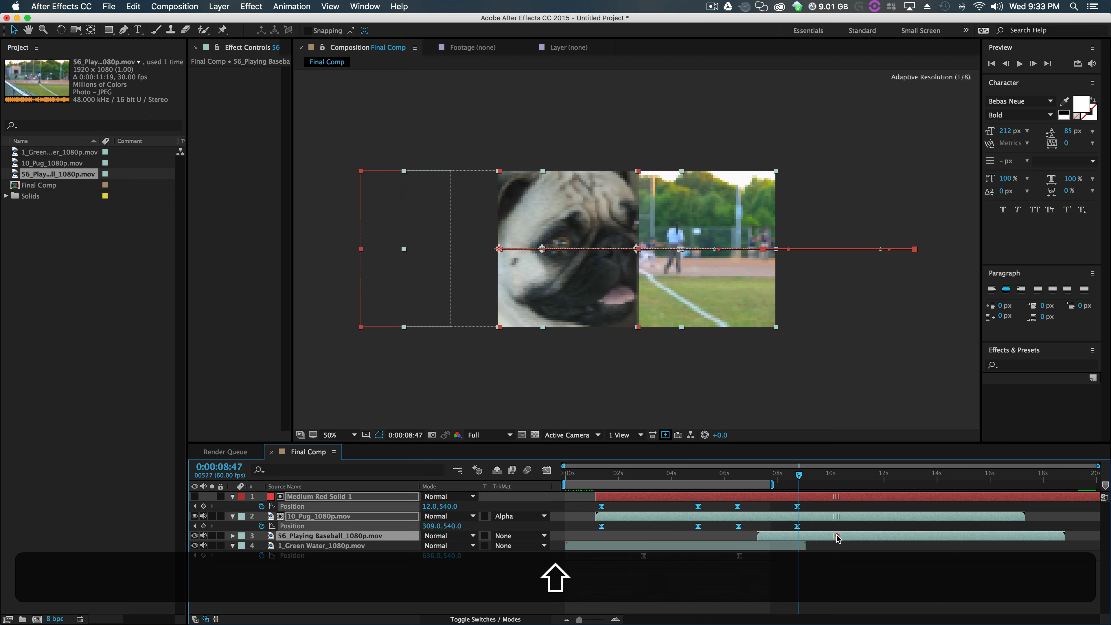
left_click_drag(833, 497, 828, 497)
left_click(768, 571)
left_click_drag(665, 601, 715, 581)
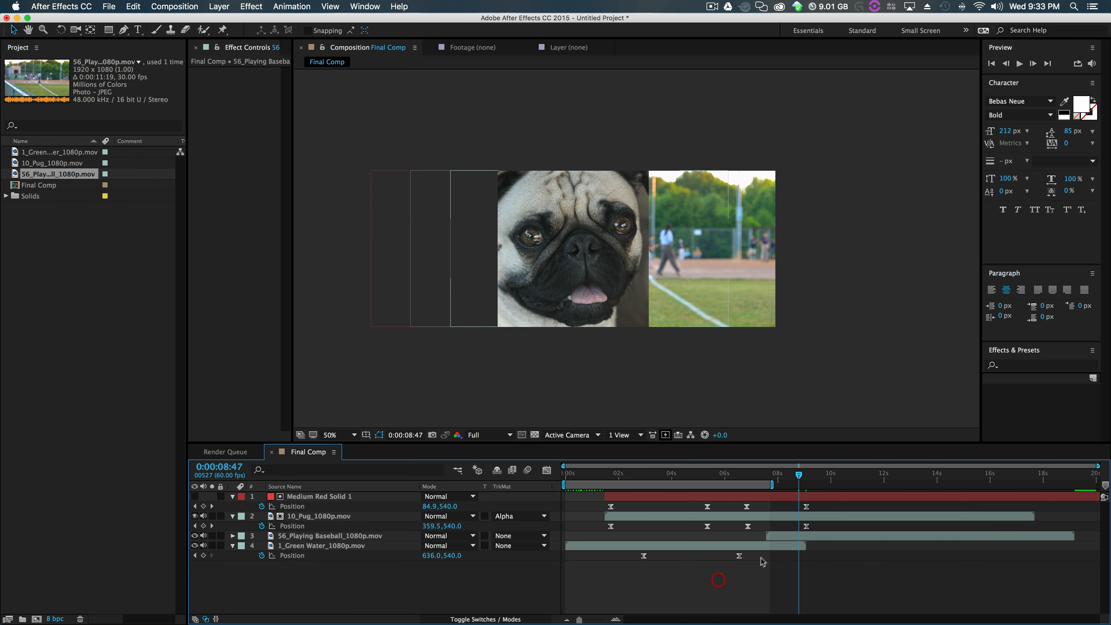
- Align the green water clip's two position keyframes with the pug clip's first two keyframes
left_click_drag(766, 552, 610, 562)
left_click(621, 474)
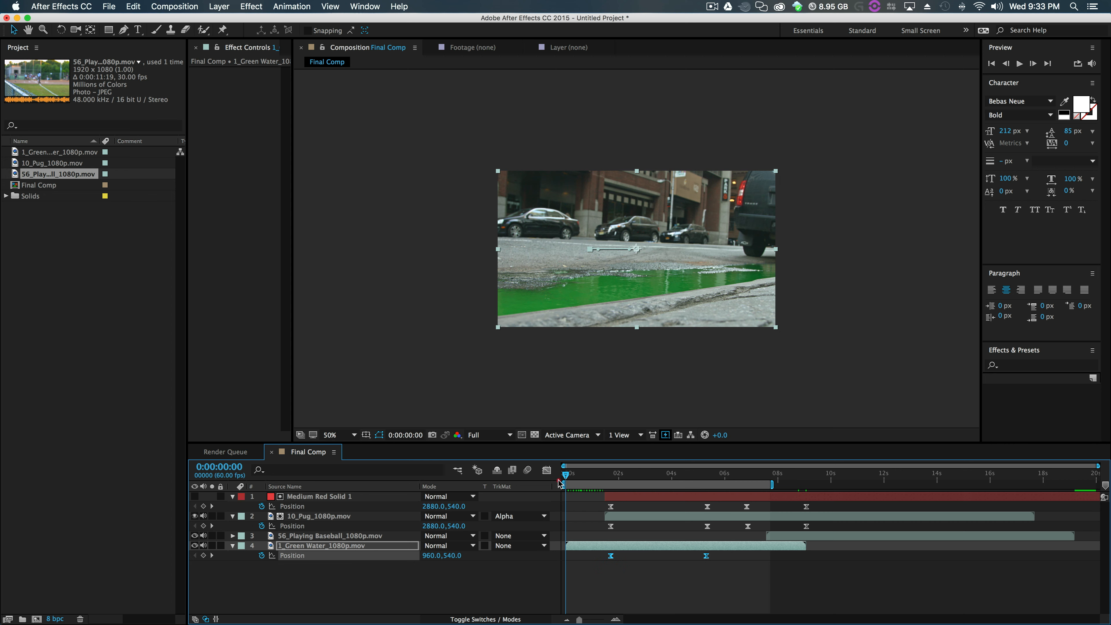
left_click_drag(621, 490, 758, 525)
- Send the baseball layer below the green water layer, start it slightly earlier, and trim the green water clip's end to 0:00:07:54
left_click_drag(331, 535, 330, 576)
left_click_drag(797, 562, 791, 558)
mouse_move(759, 477)
left_mouse_down()
mouse_move(791, 480)
mouse_move(776, 480)
left_mouse_up()
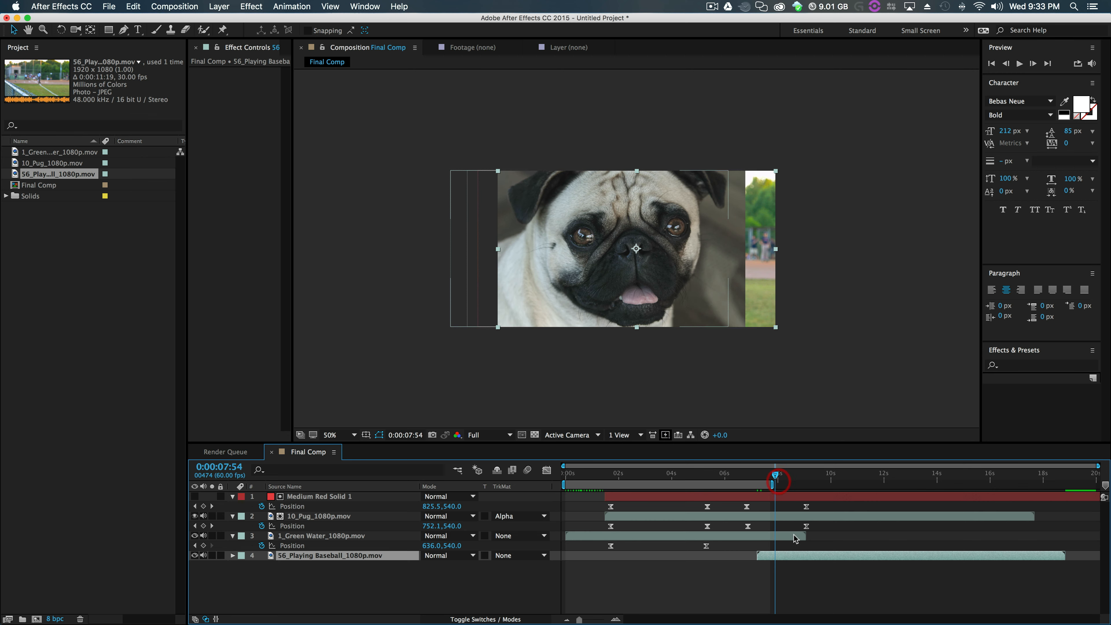
left_click_drag(804, 531, 773, 539)
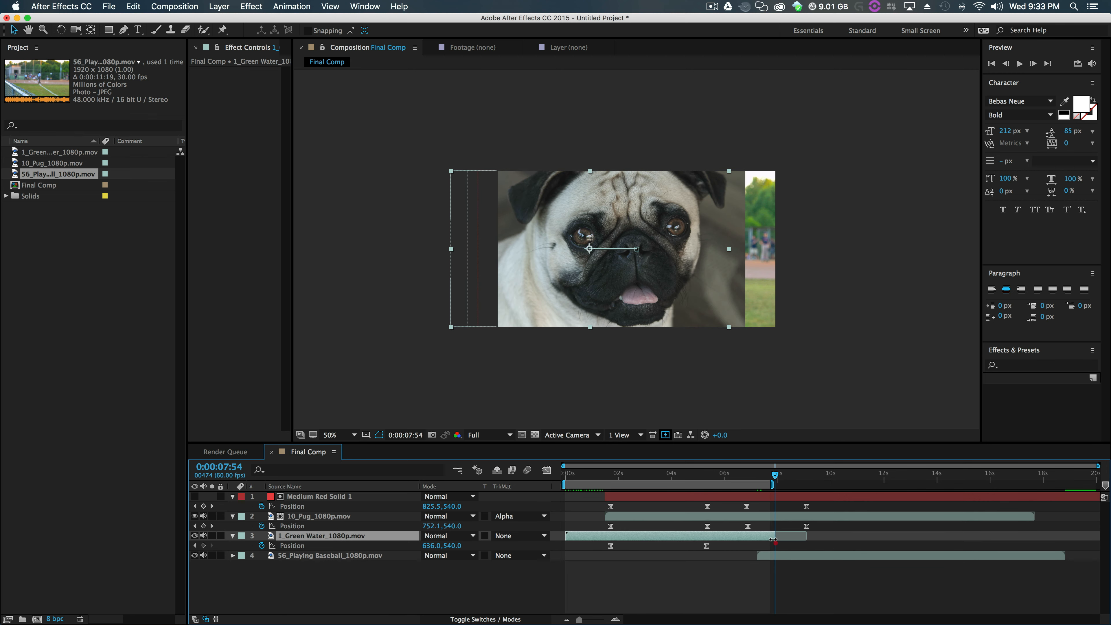
left_click_drag(775, 475, 775, 554)
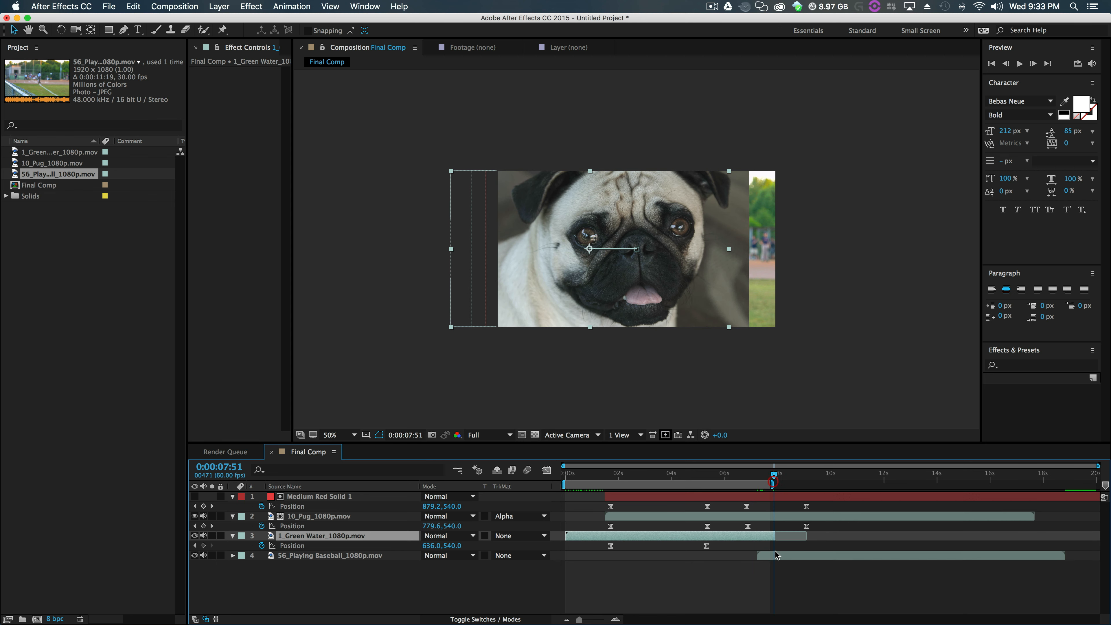
- Shift the baseball clip horizontally to 1800, 540 and enable its position keyframing at 0:00:07:21
left_click_drag(779, 479, 811, 472)
left_click(816, 554)
left_click_drag(702, 272, 823, 274)
left_click_drag(811, 475, 761, 486)
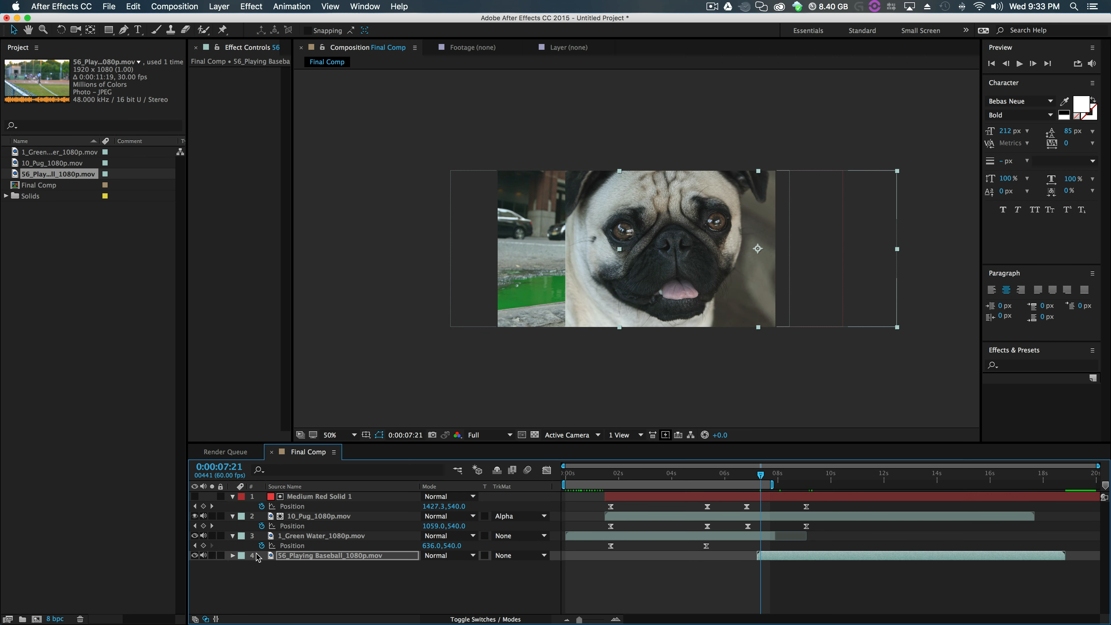
key("p")
left_click(262, 565)
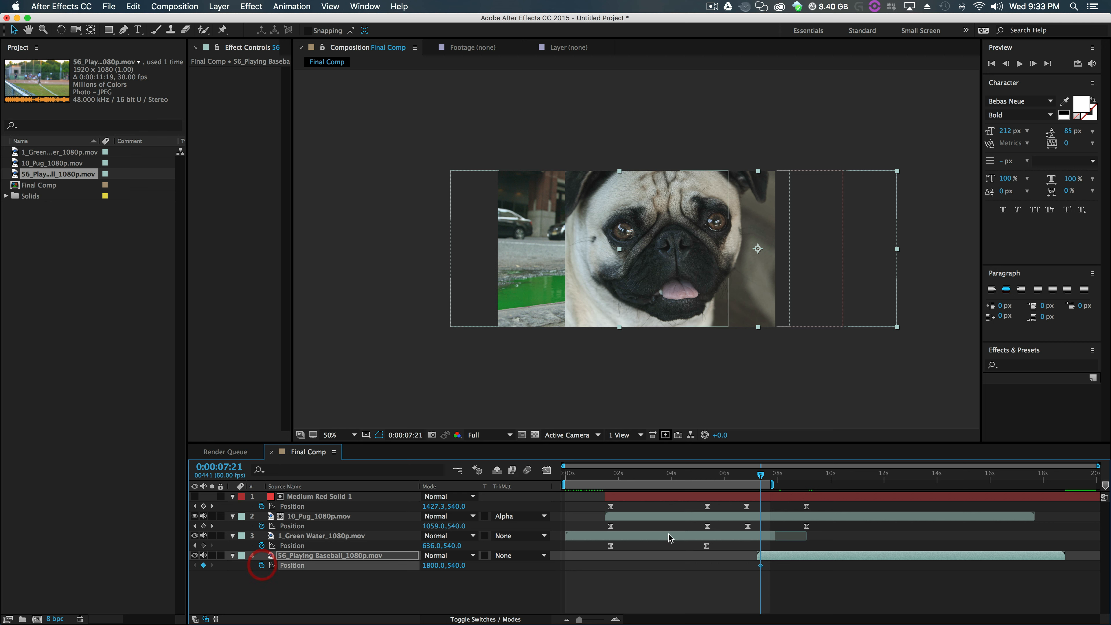
- Shift the baseball clip to 1316, 540 at 0:00:08:53, and move that keyframe near the clip's start in place of the original keyframe
left_click_drag(760, 475, 804, 483)
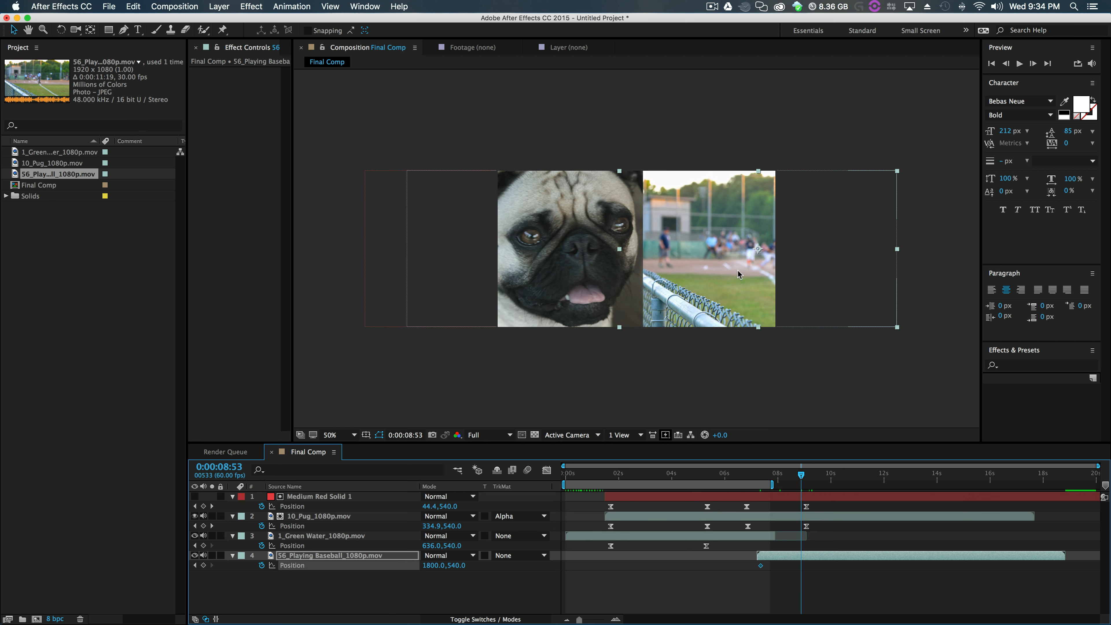
left_click(722, 273, "shift")
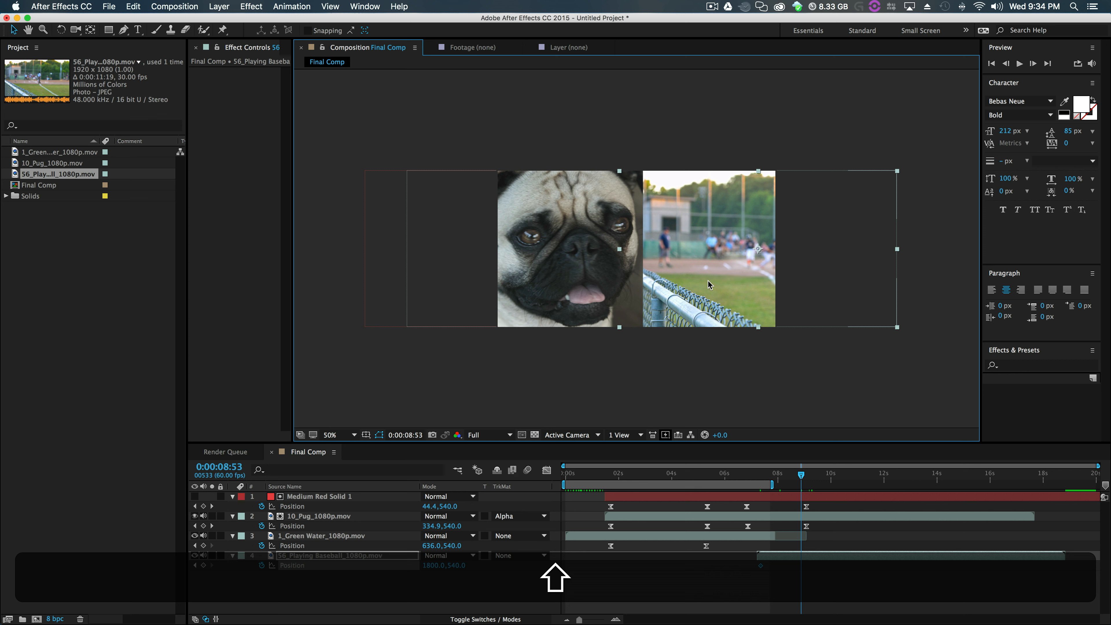
left_click_drag(723, 280, 691, 281)
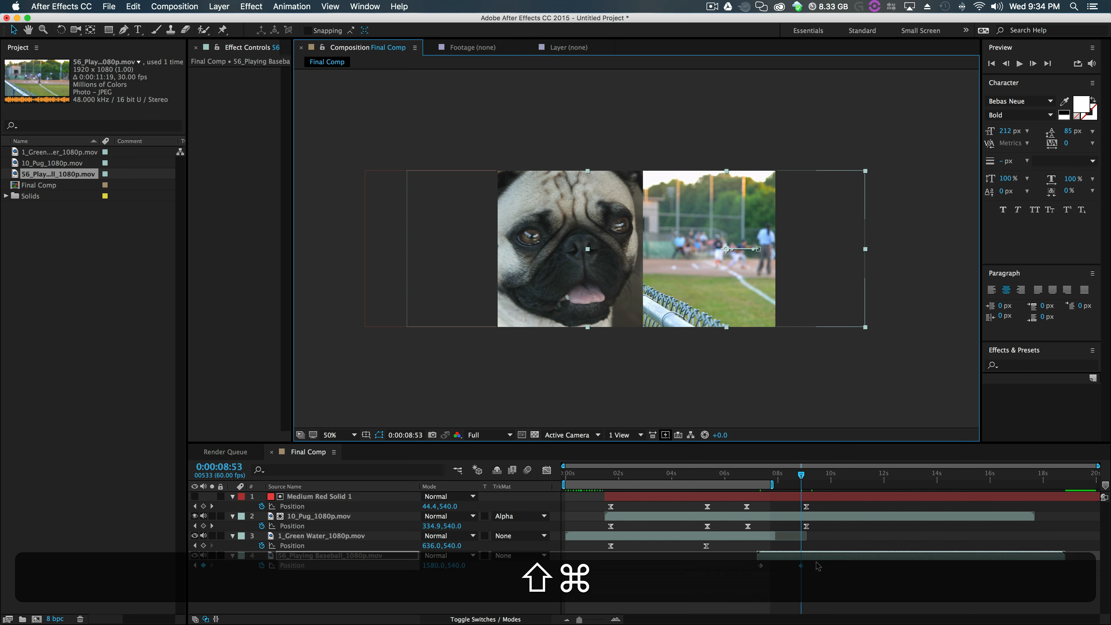
left_click_drag(815, 562, 790, 570)
key("Delete")
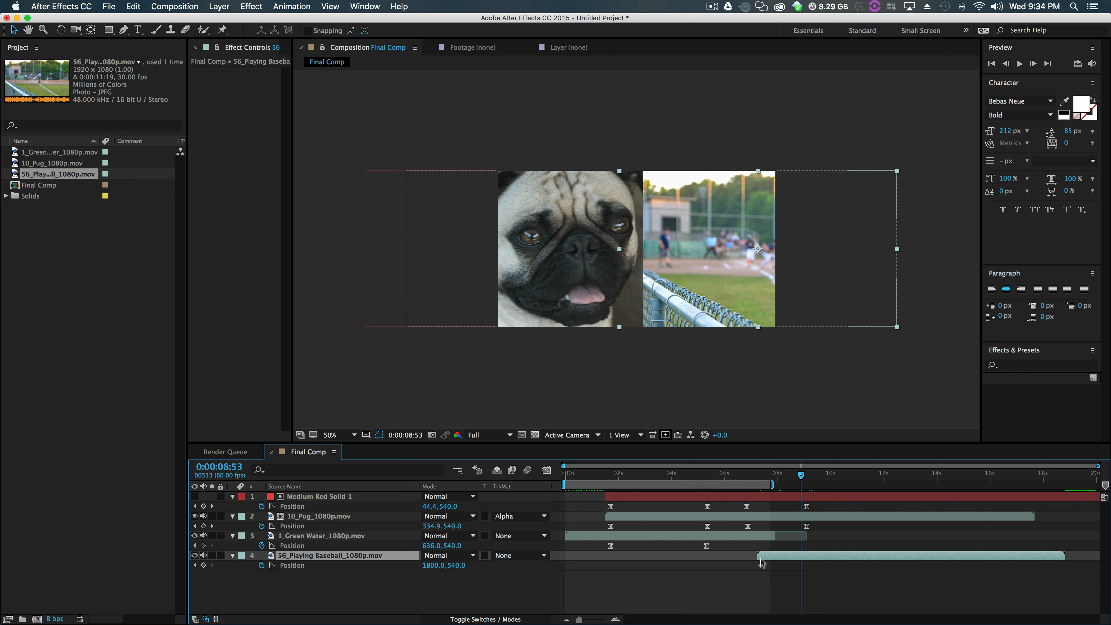
left_click_drag(733, 270, 659, 269)
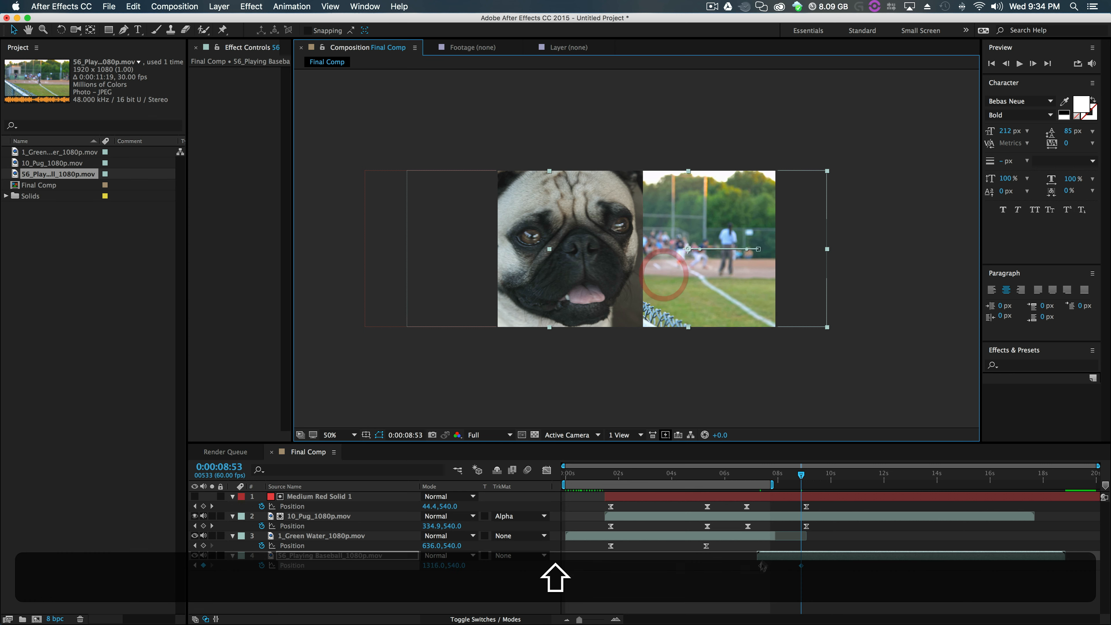
left_click(760, 565)
left_click_drag(800, 566, 774, 577)
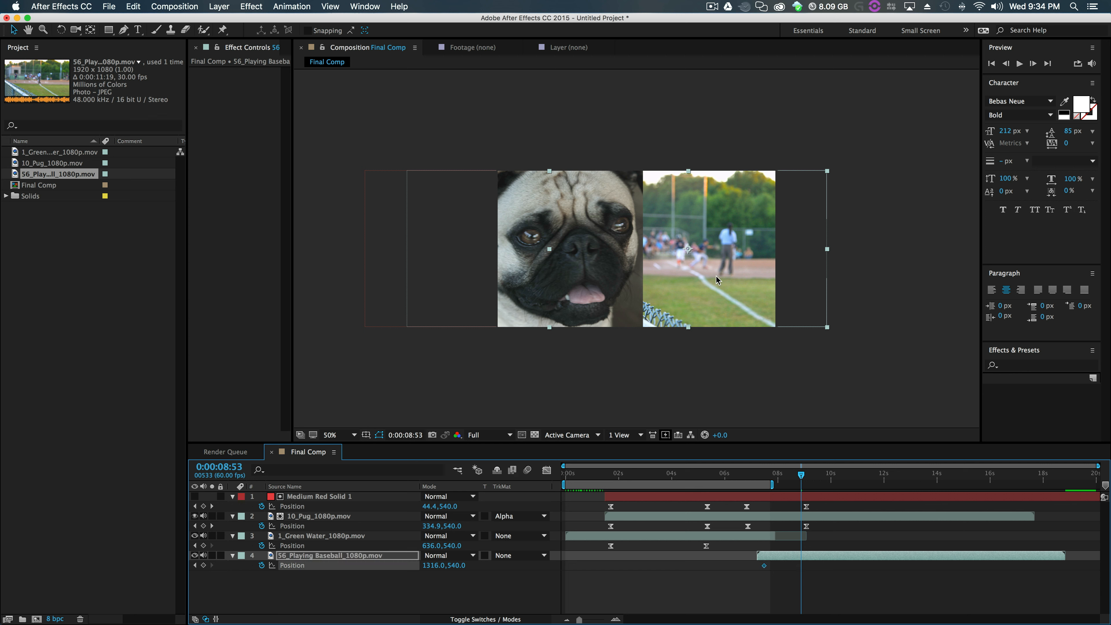
- Shift the baseball clip to 1860, 540 at 0:00:08:53 and apply Easy Ease to its position keyframes
mouse_move(716, 275)
left_mouse_down()
mouse_move(749, 278)
mouse_move(713, 287)
mouse_move(769, 286)
left_mouse_up()
left_click_drag(822, 563, 748, 582)
right_click(763, 565)
mouse_move(822, 613)
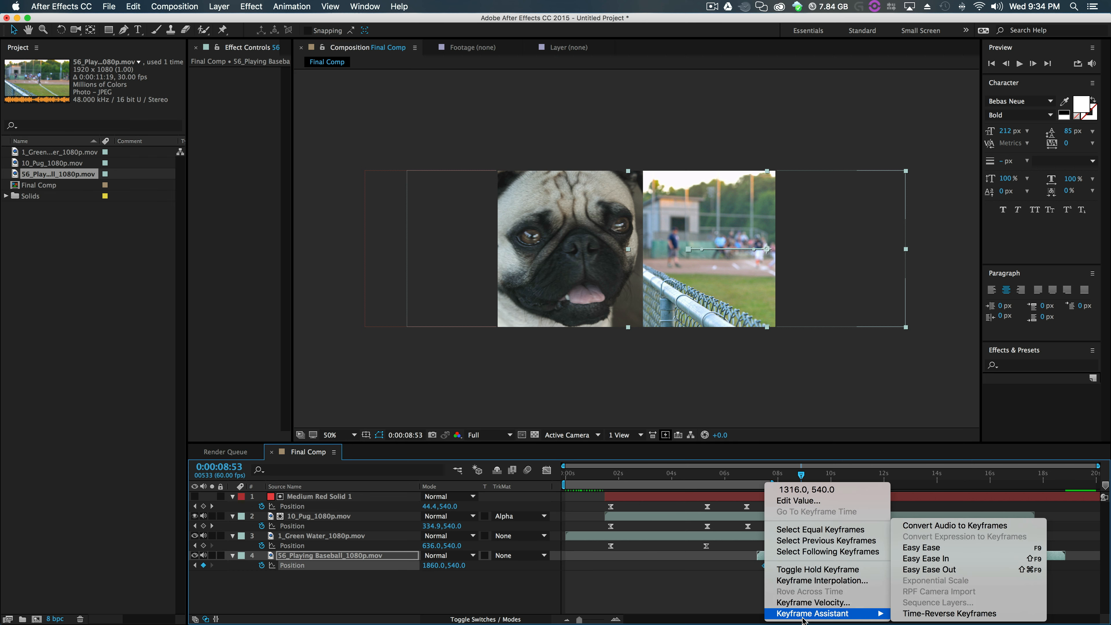
left_click(926, 548)
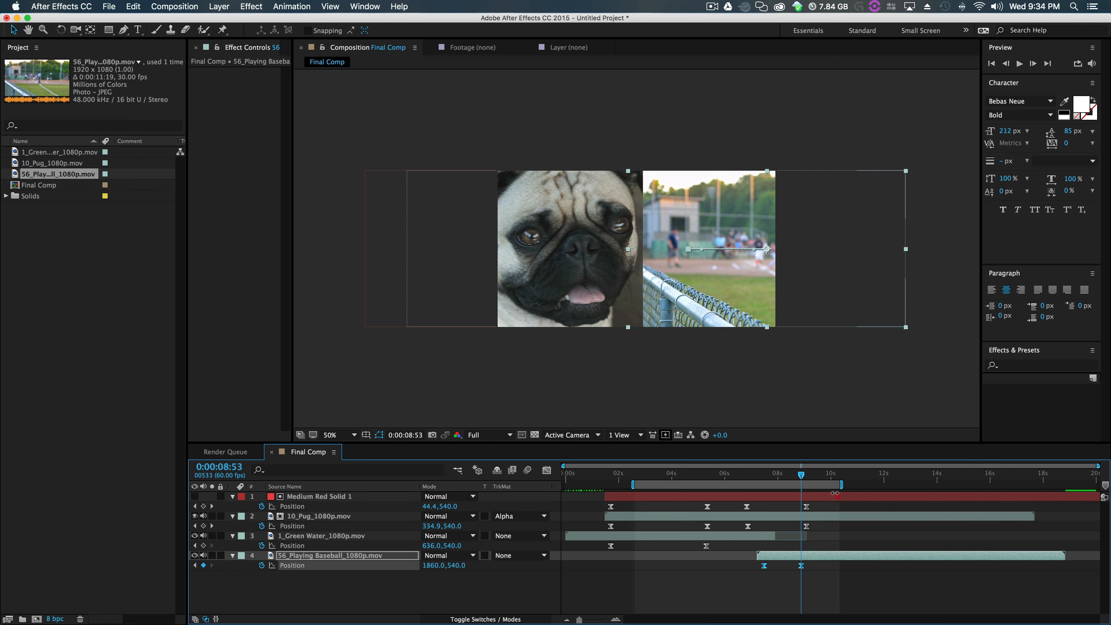
- Extend the work area to nearly 11 seconds and preview the composition from the start
left_click_drag(774, 484, 497, 508)
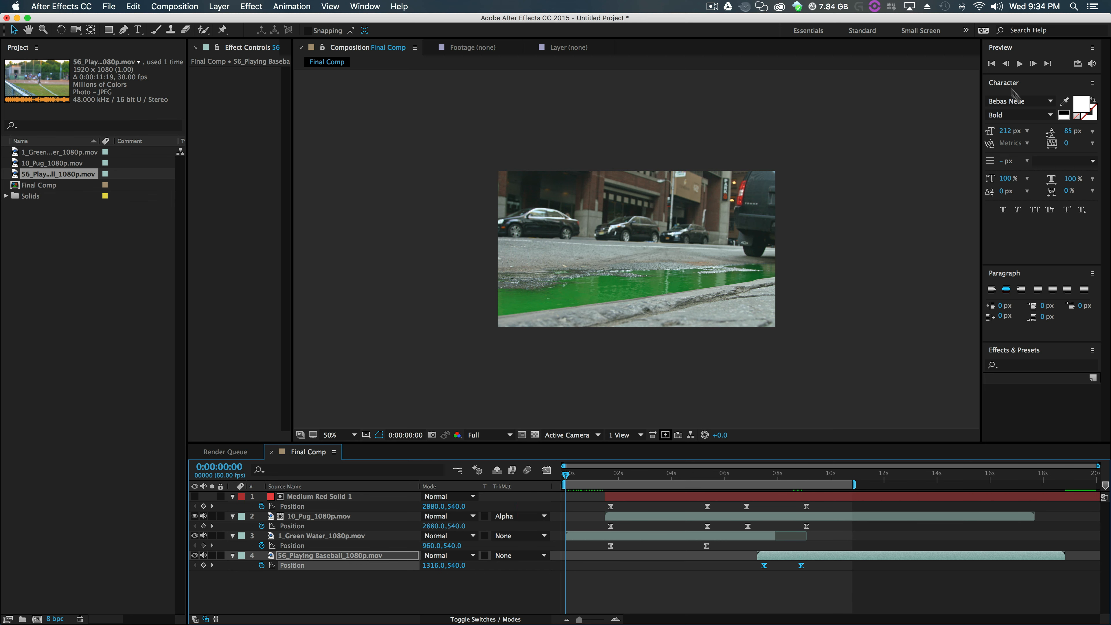
left_click(1018, 63)
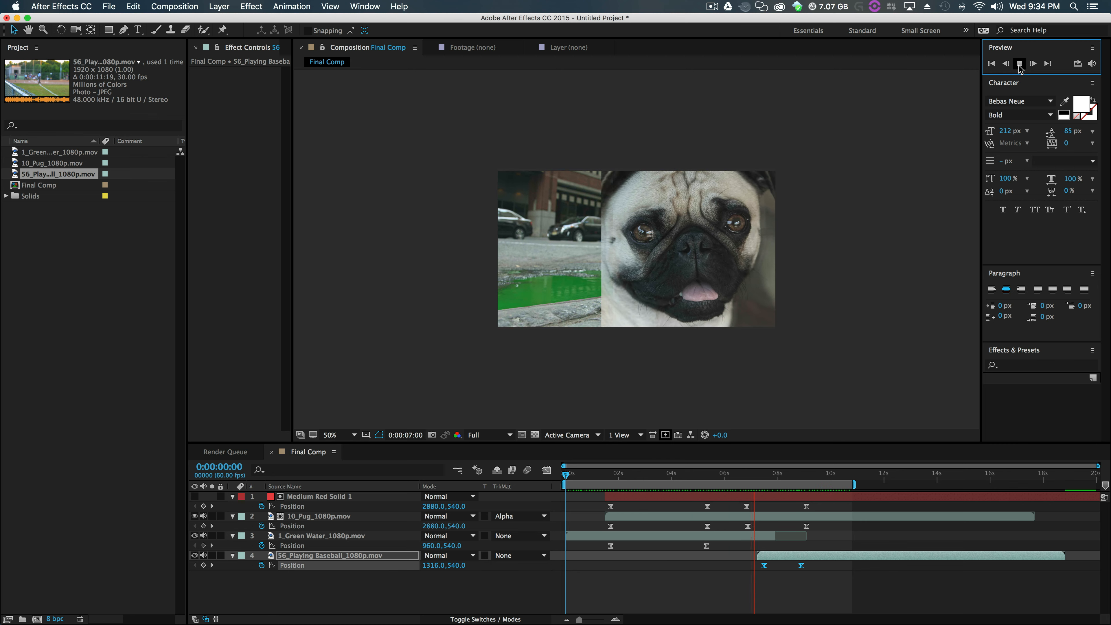
left_click(1018, 66)
- Delay the red solid, pug and baseball end position keyframes to just past 10 seconds, and extend the previewed work area to 12 seconds
key("super+z")
left_click_drag(824, 504, 840, 566)
left_click_drag(853, 484, 884, 484)
key("space")
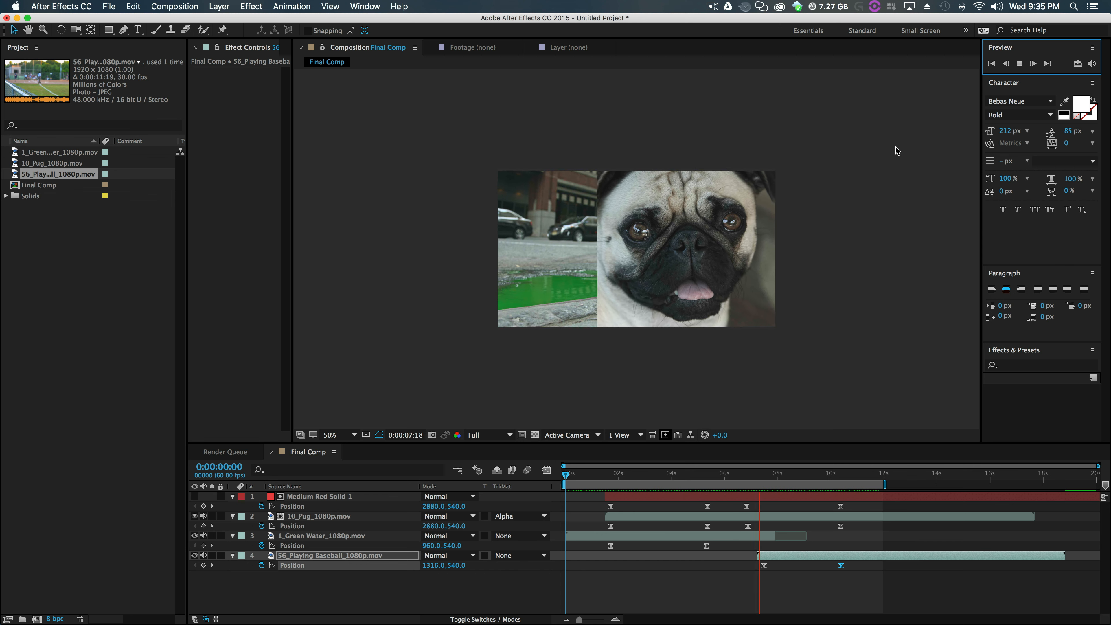
key("space")
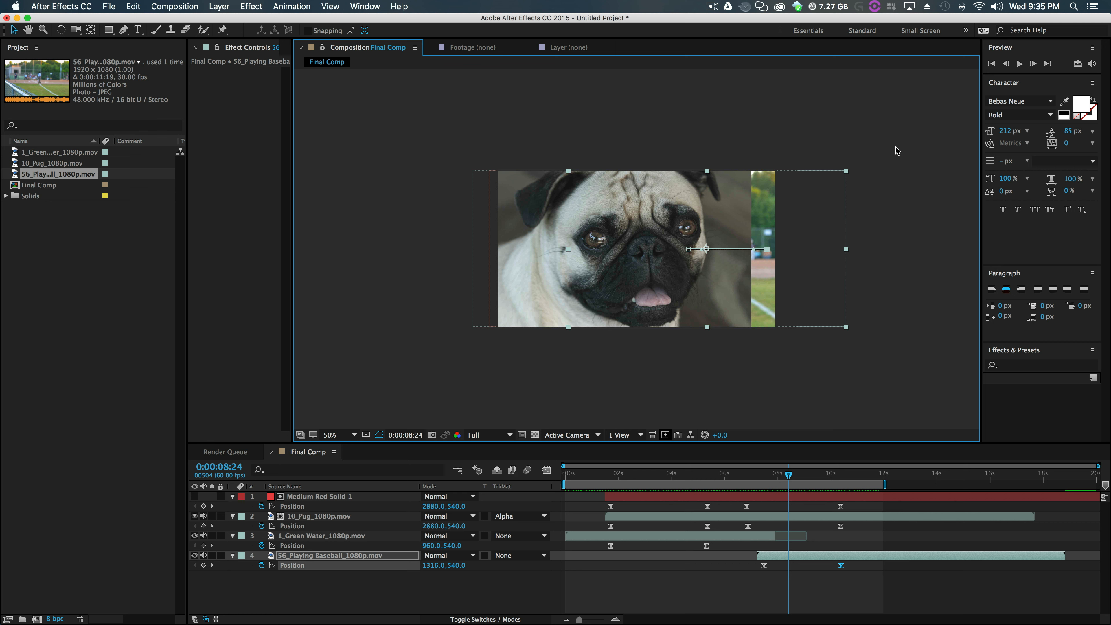
- Extend the green water clip's end to around 0:00:08:20 and preview the composition from the start
left_click_drag(788, 477, 787, 484)
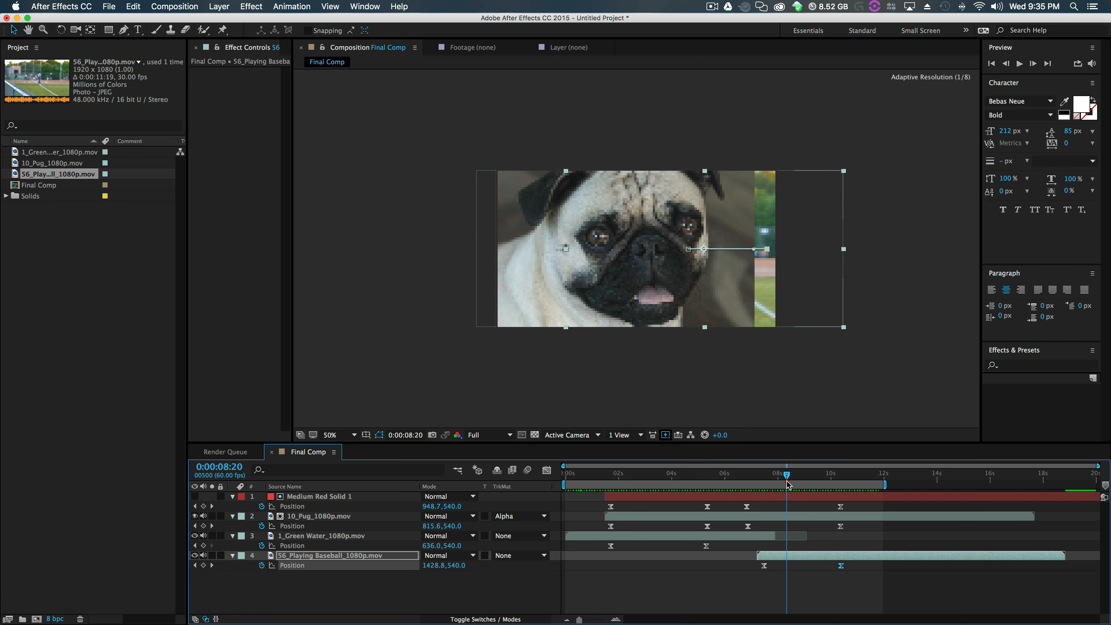
left_click(787, 534)
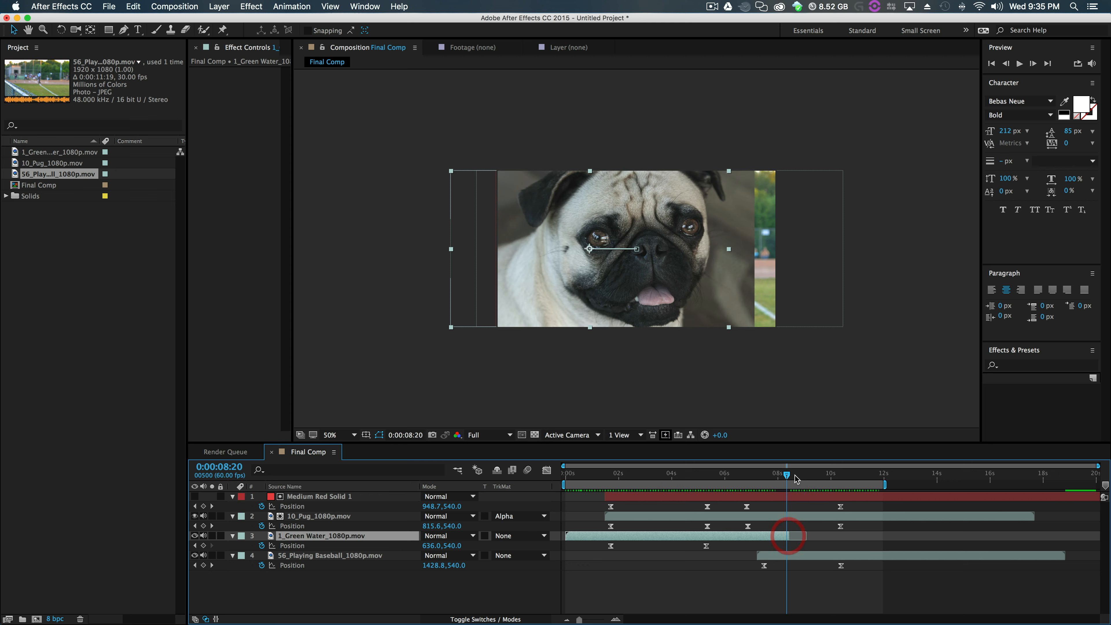
key("Home")
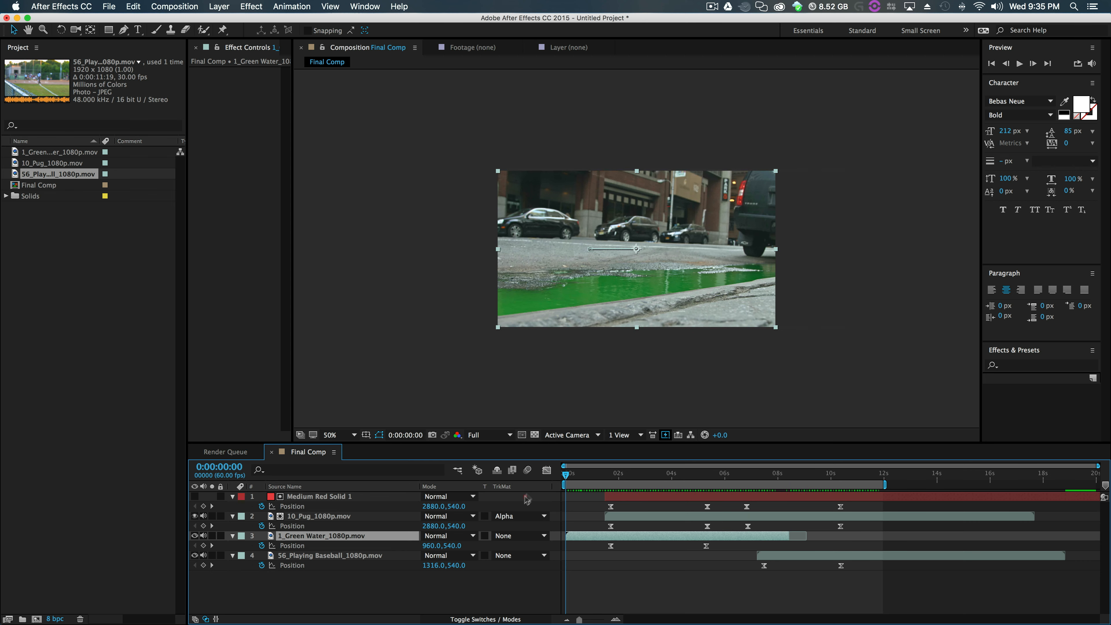
left_click(1019, 64)
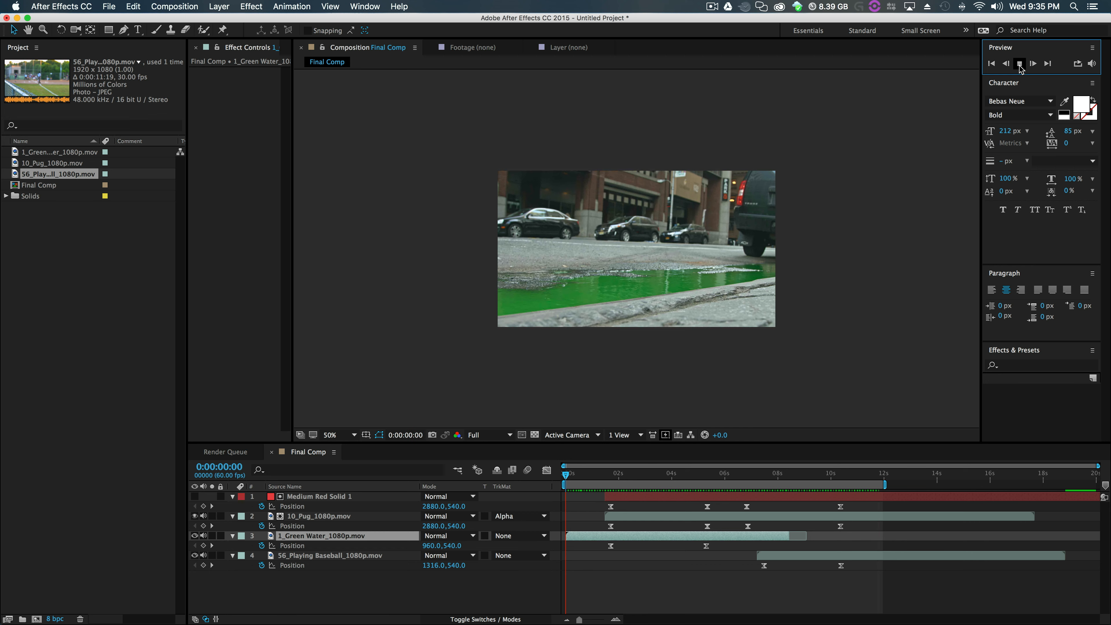
left_click(1019, 64)
left_click(678, 474)
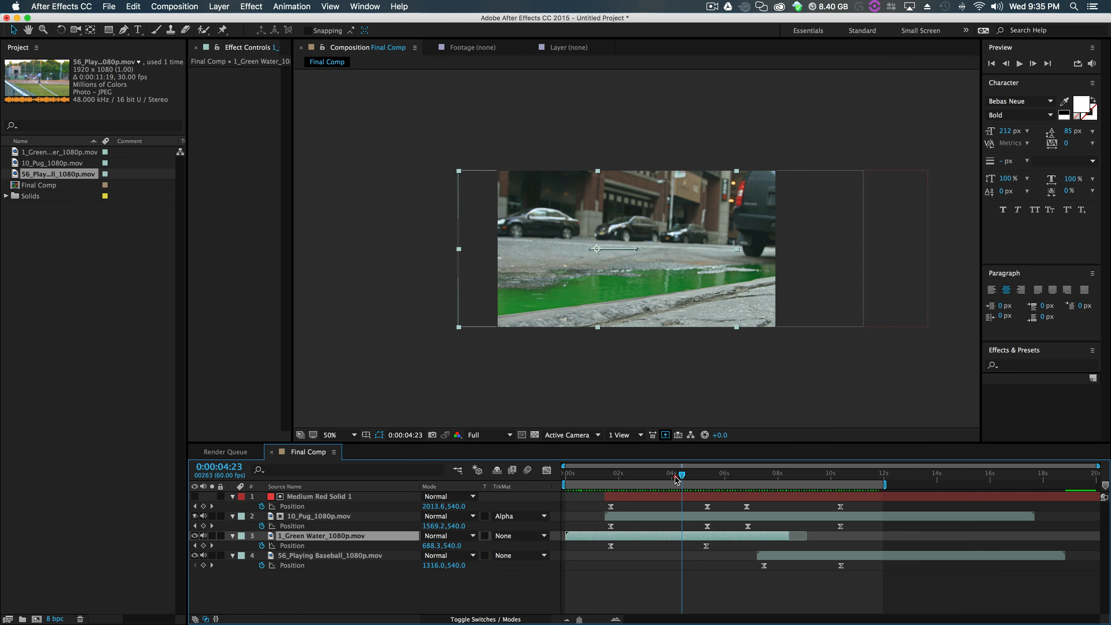
key("super+s")
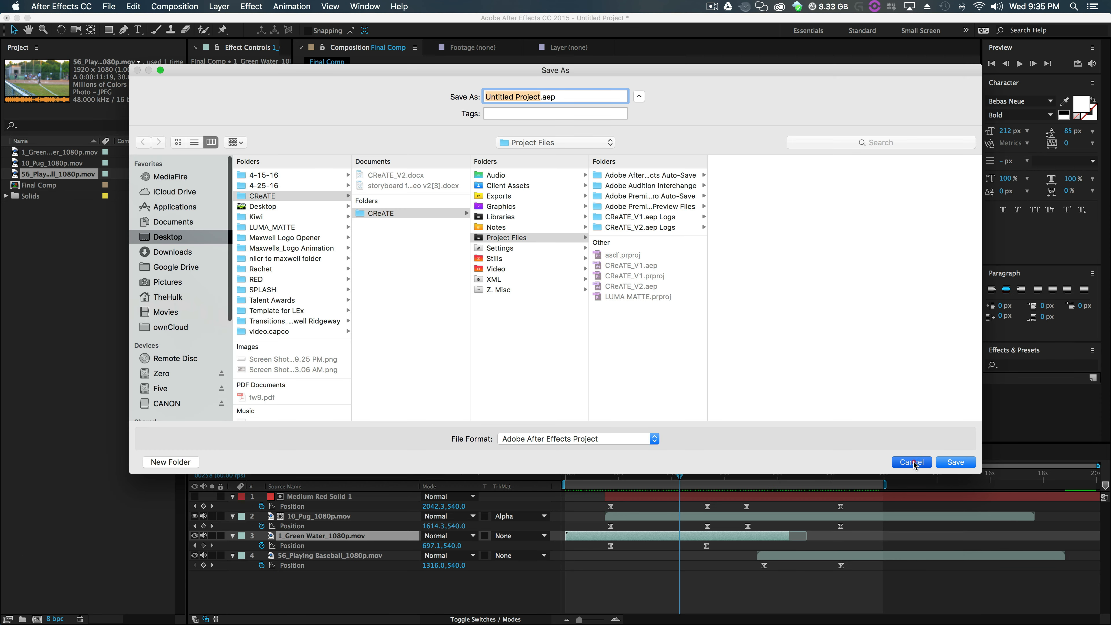
left_click(912, 462)
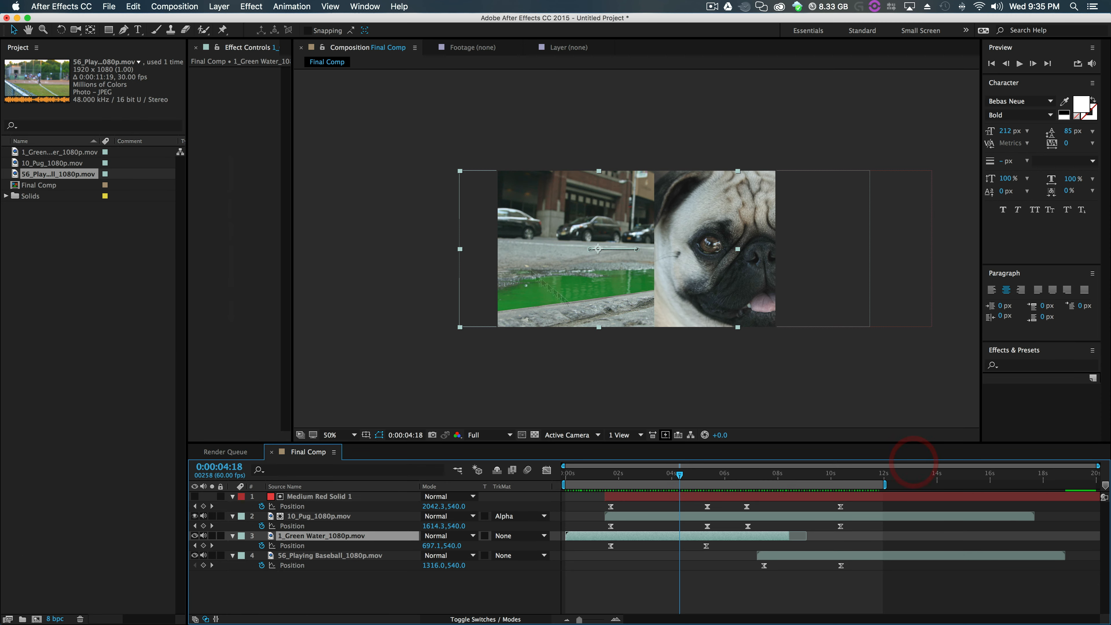
- Add Final Comp to the render queue and set its output file to Tutorial Render.mov in the New folder on the Zero drive
left_click(174, 6)
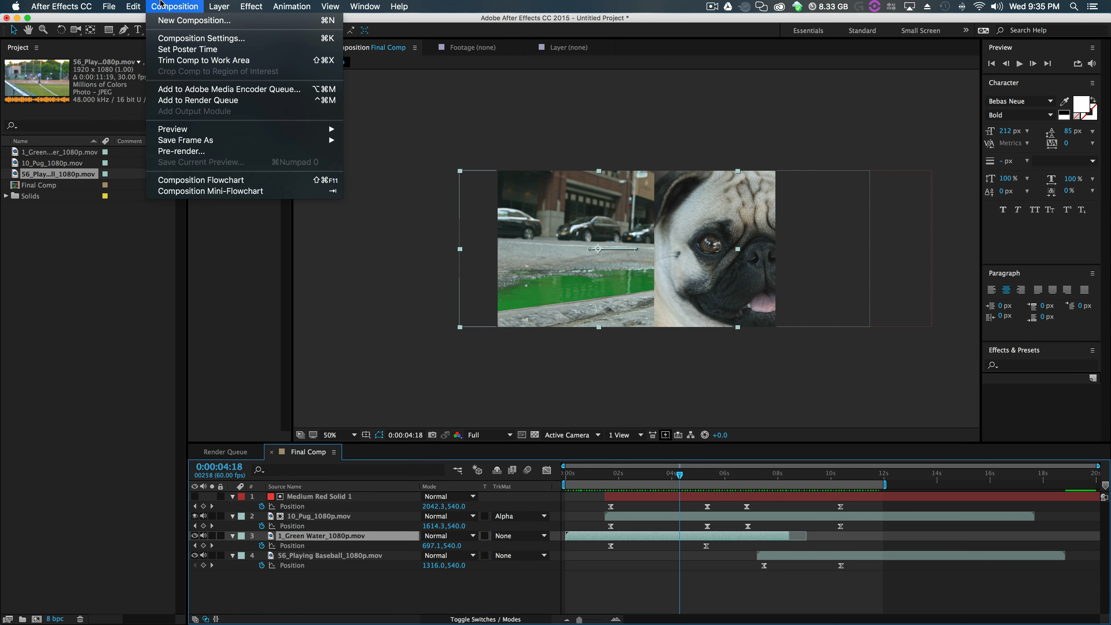
left_click(199, 98)
left_click(477, 529)
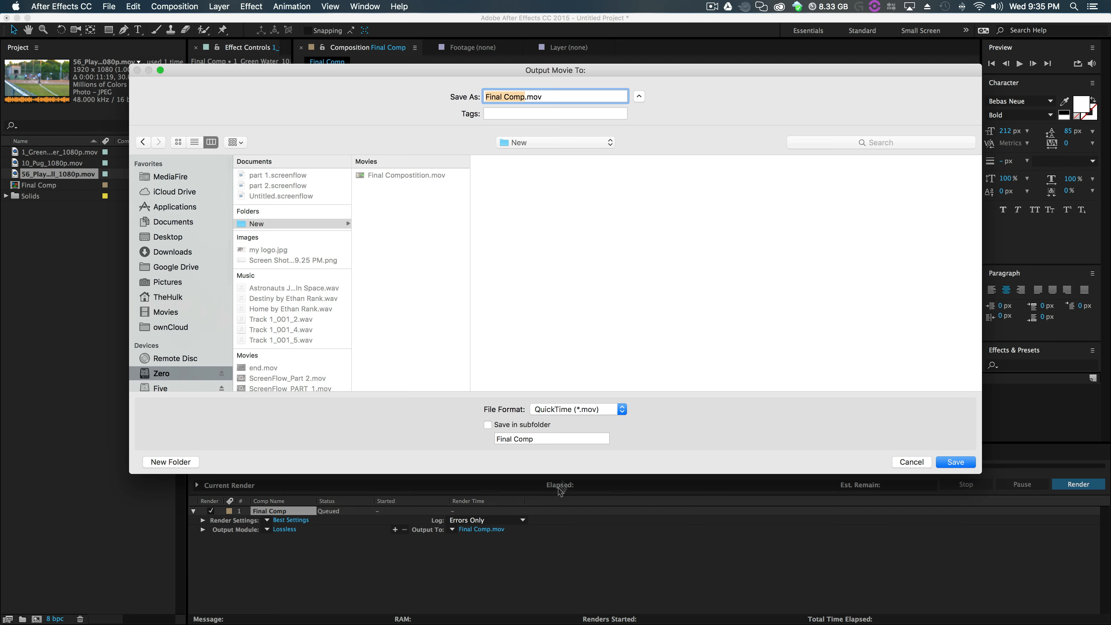
left_click(177, 237)
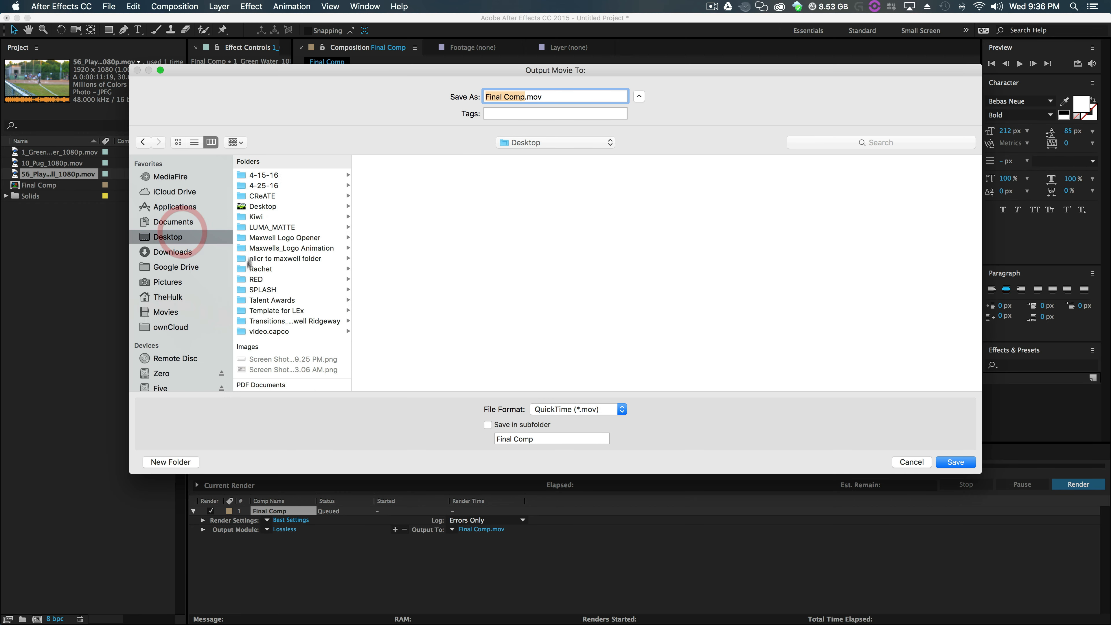
left_click(168, 373)
left_click(273, 223)
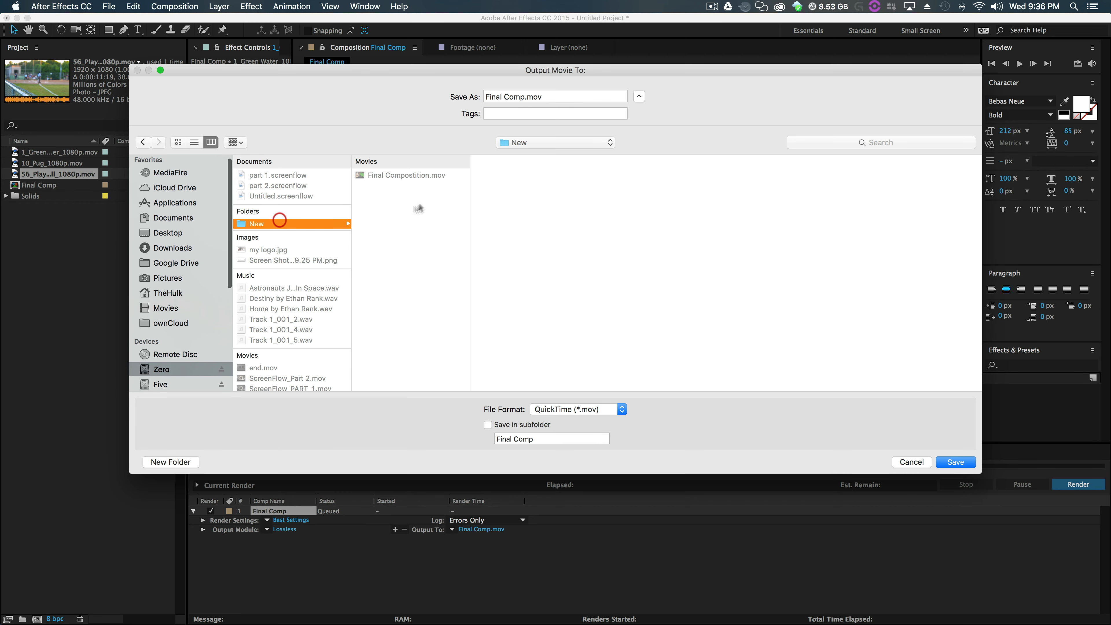
left_click_drag(525, 95, 411, 96)
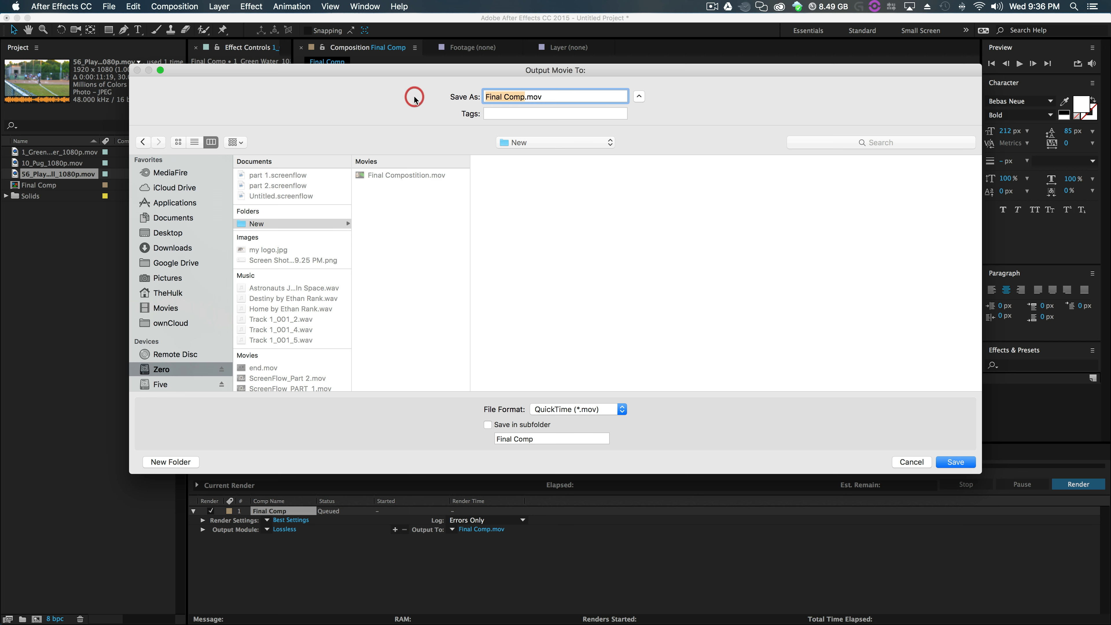
type("Tutorial Render")
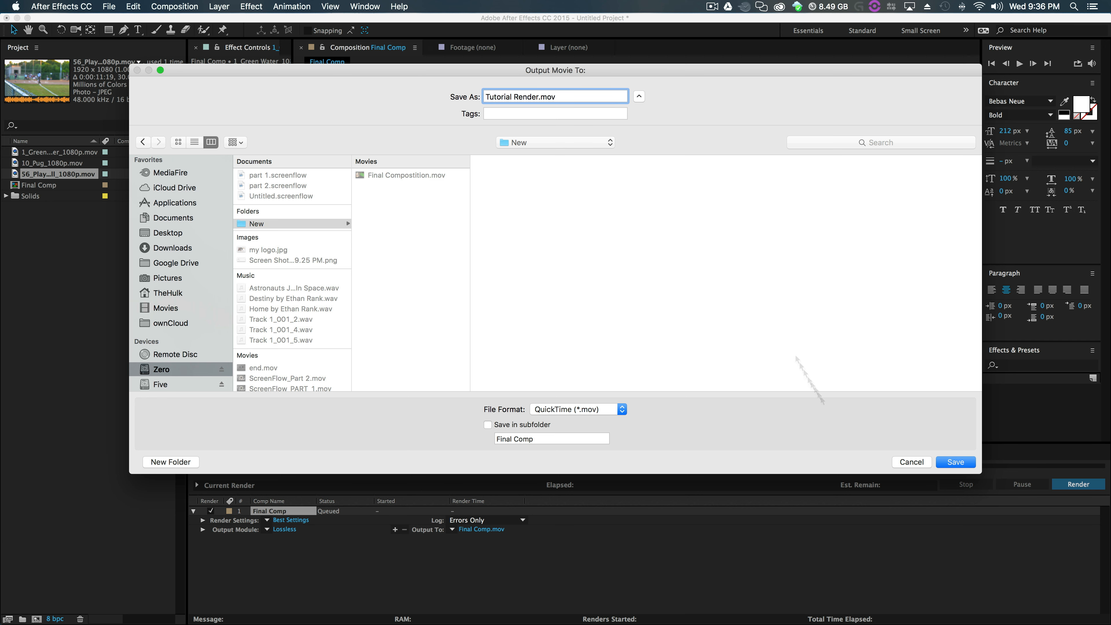
left_click(953, 462)
- Set the QuickTime output module's video codec to Apple ProRes 422 and render the queued composition
left_click(285, 530)
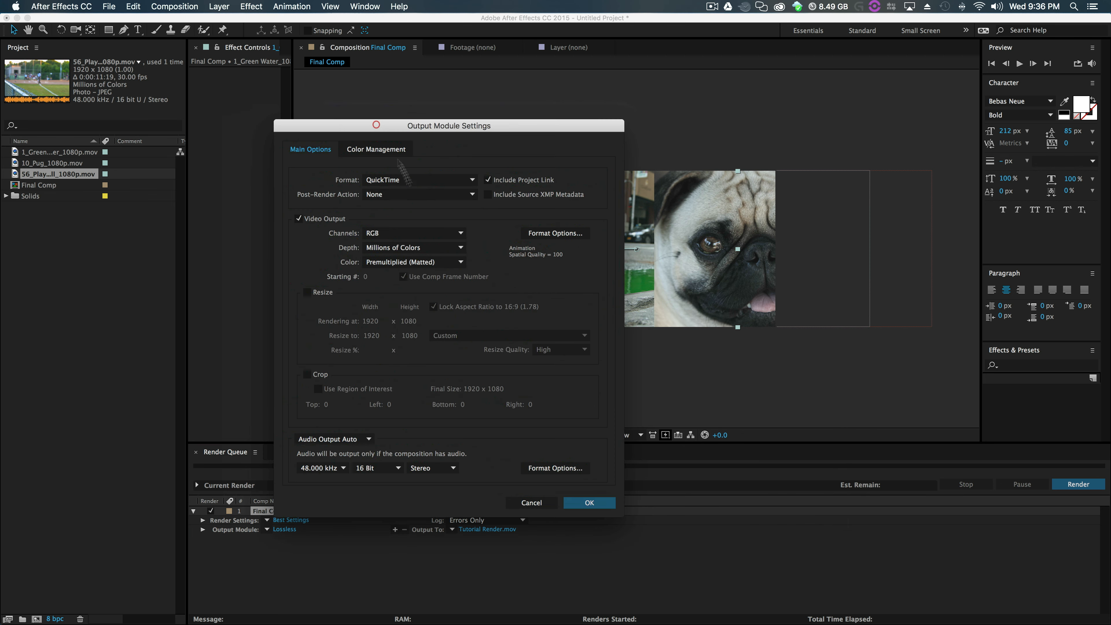
left_click(529, 232)
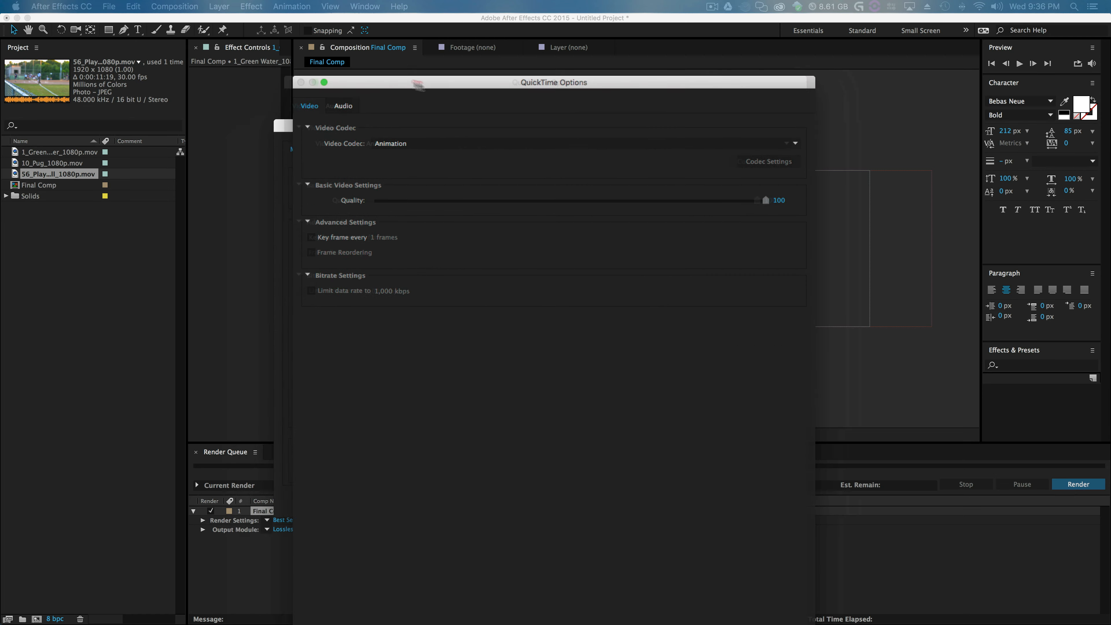
left_click(388, 101)
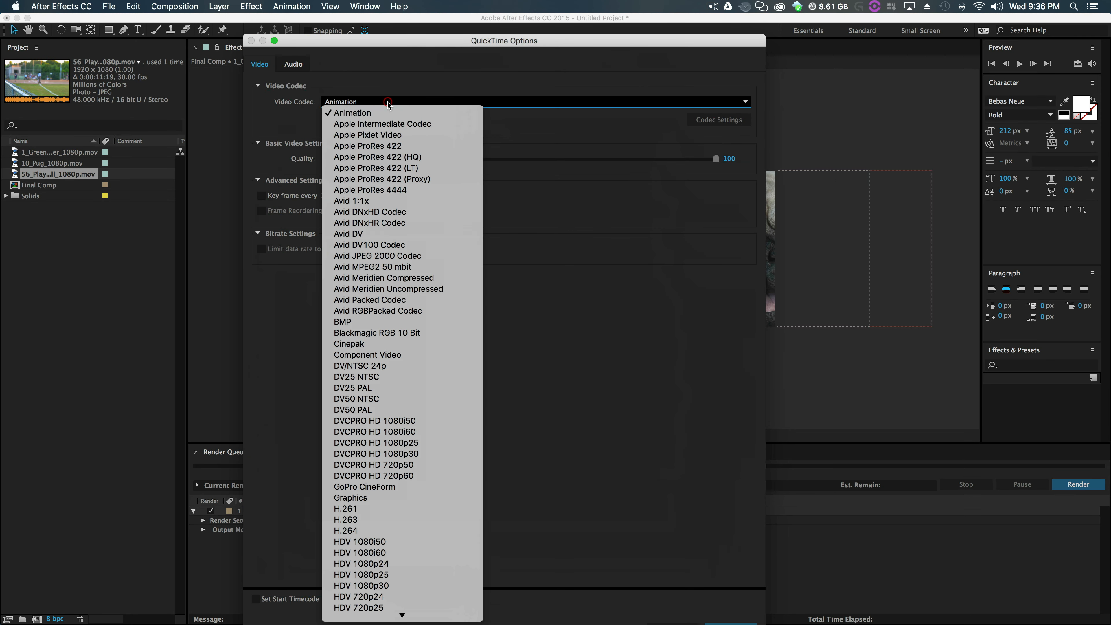
left_click(393, 146)
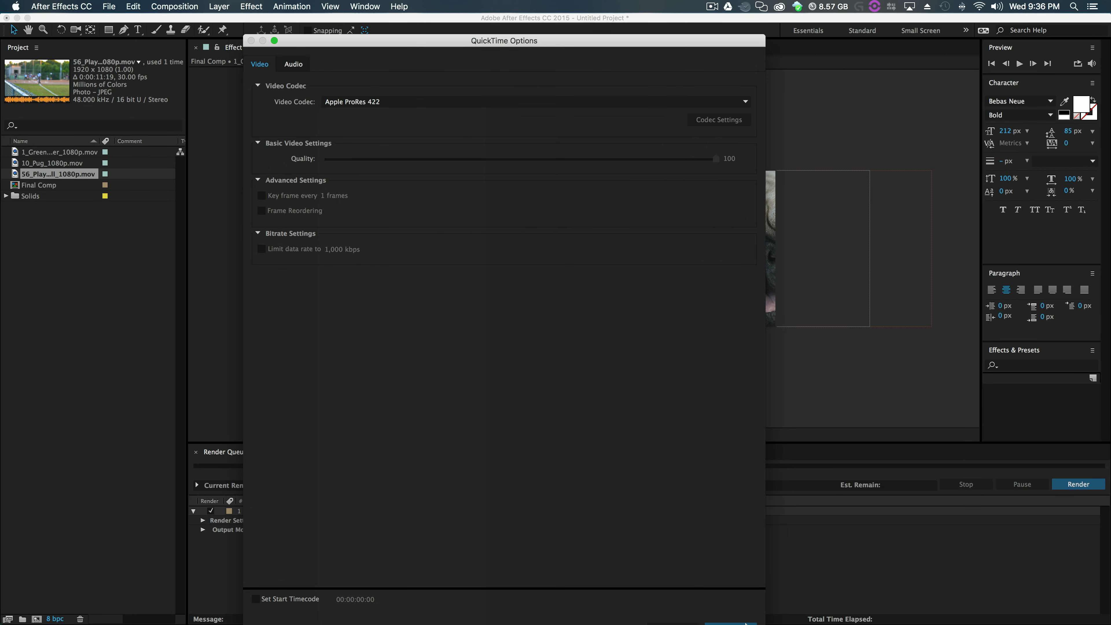
left_click(745, 623)
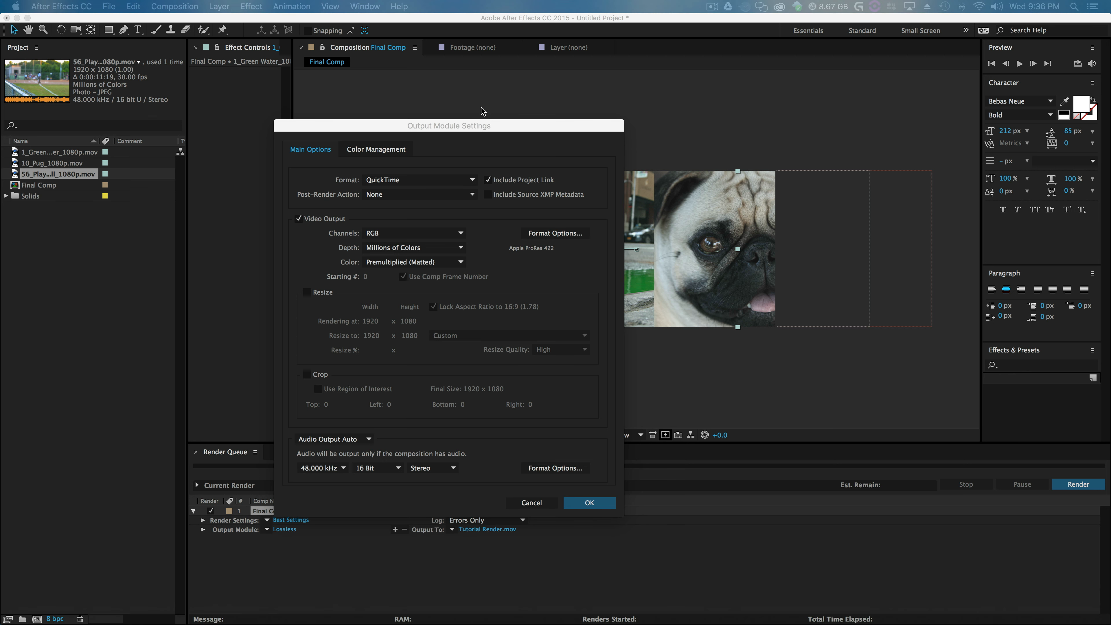
left_click_drag(487, 126, 506, 111)
left_click(611, 491)
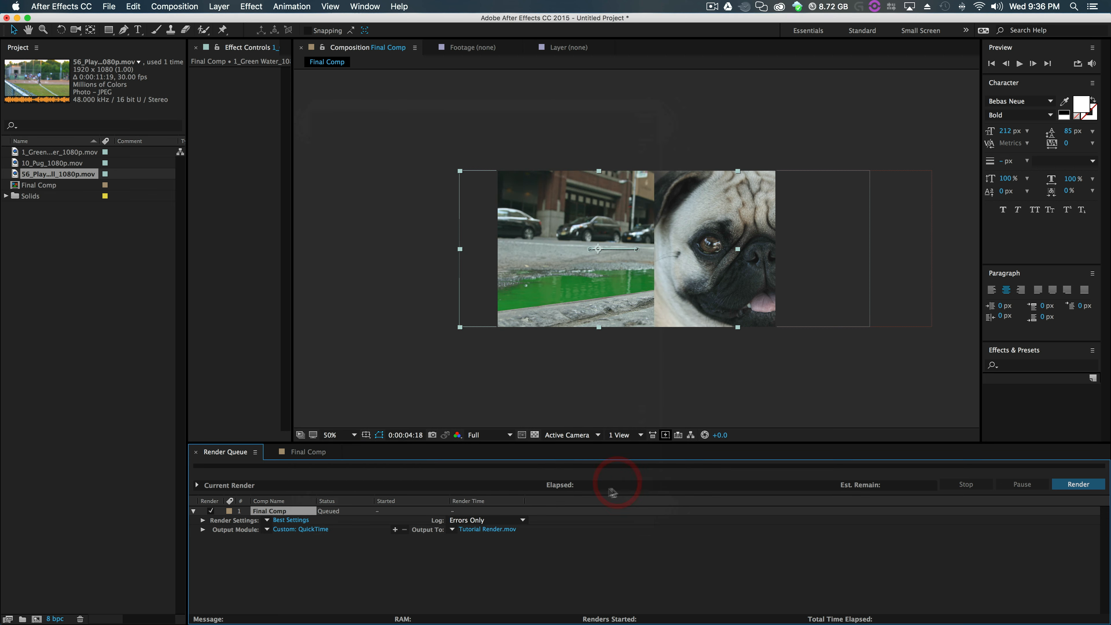
left_click(1080, 486)
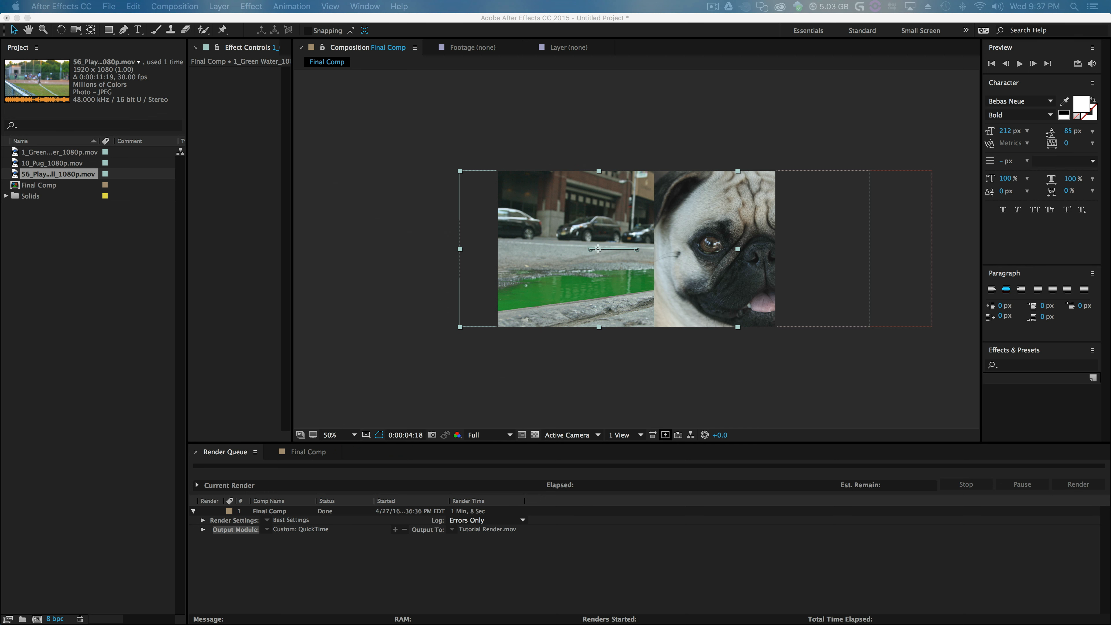
- Play the rendered Tutorial Render.mov in QuickTime Player and return to After Effects
left_click_drag(0, 184, 637, 141)
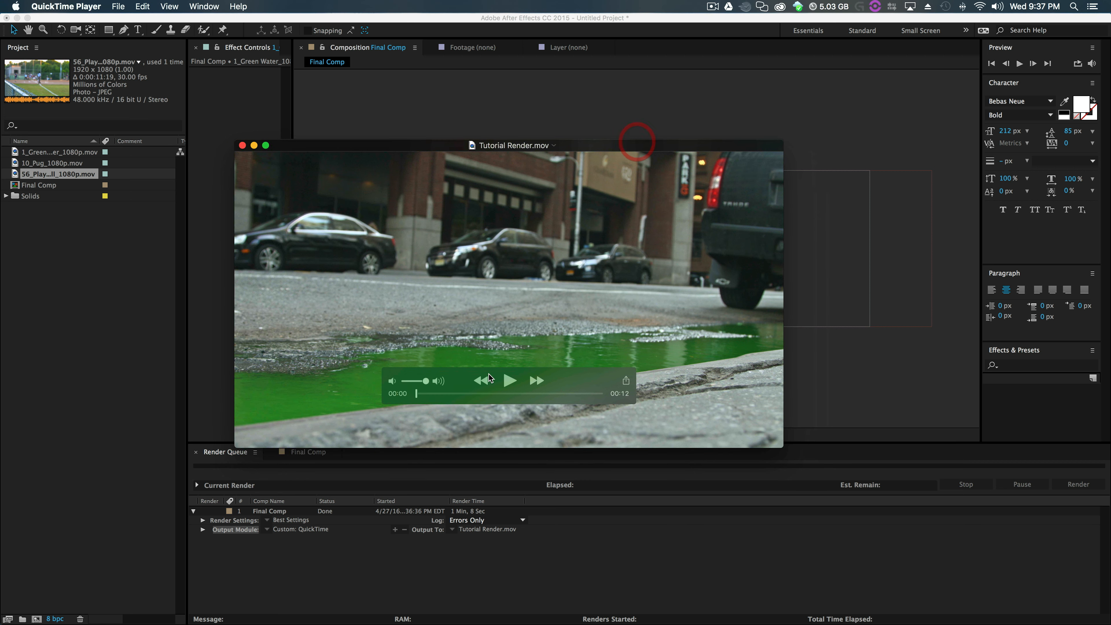
left_click(509, 381)
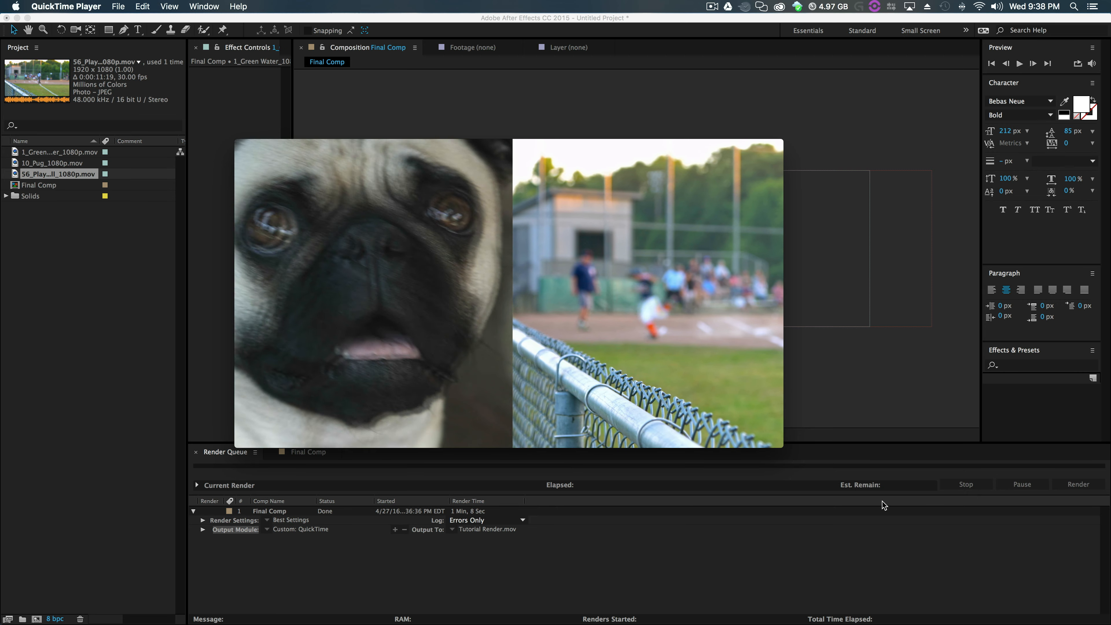
key("space")
left_click(832, 399)
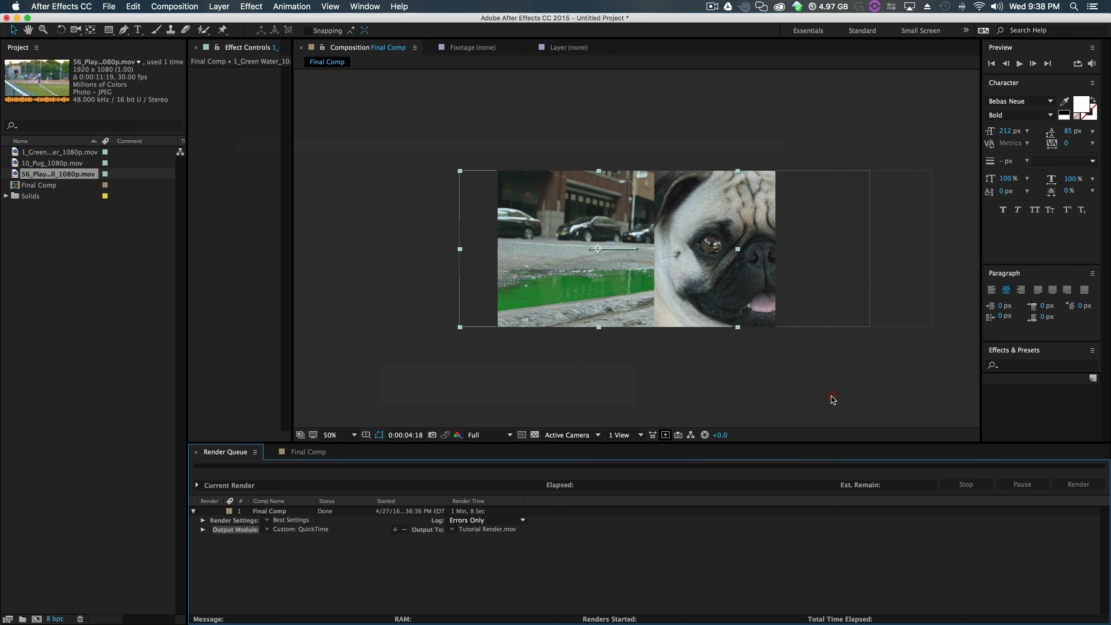
- In the Final Comp speed graph, lengthen the ease handles of the pug clip's first position move to give it a sharp central peak
left_click(320, 454)
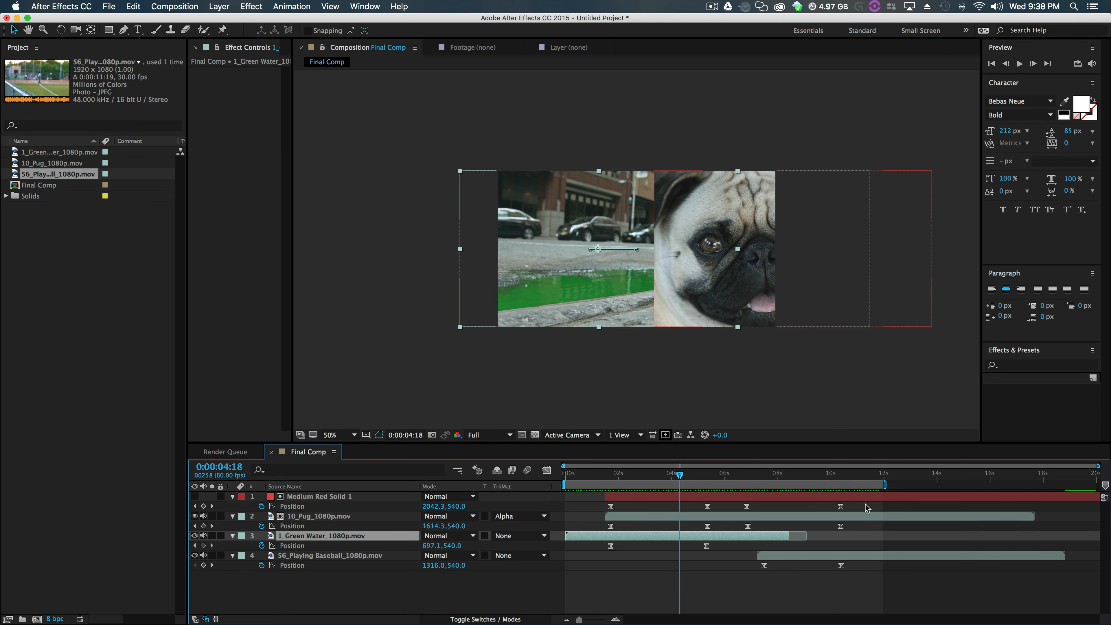
left_click_drag(865, 504, 587, 514)
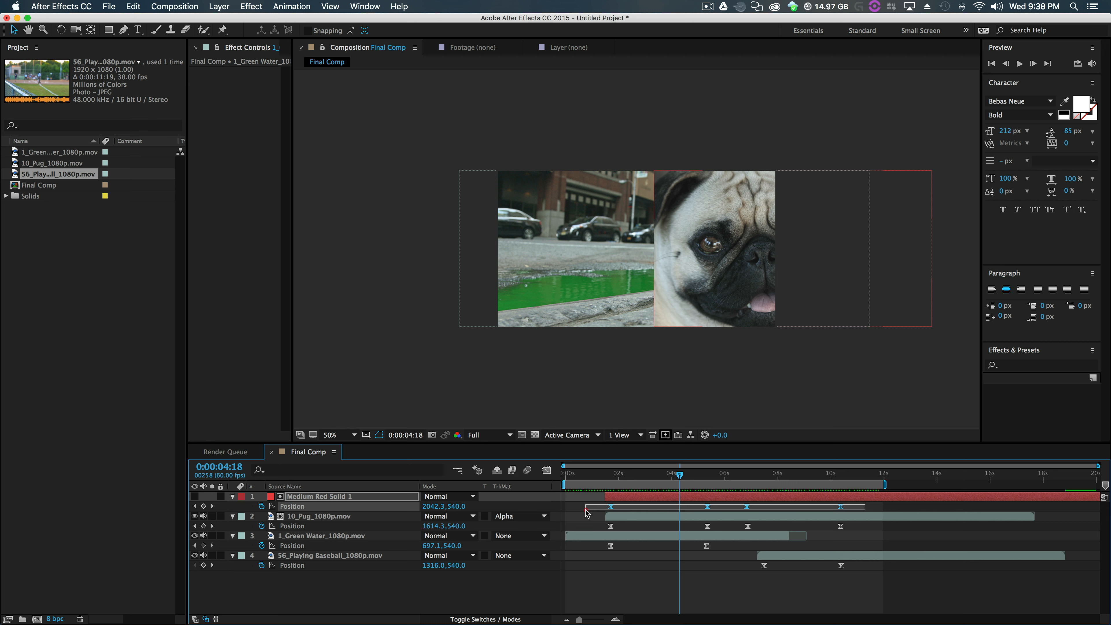
left_click_drag(866, 524, 593, 531)
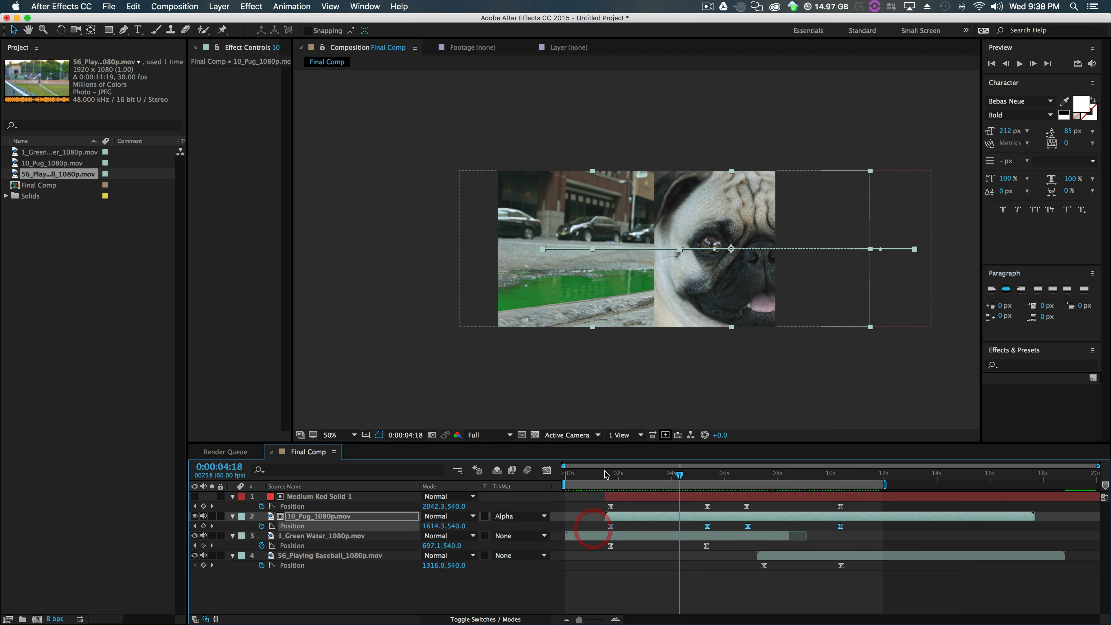
left_click(546, 470)
left_click(611, 588)
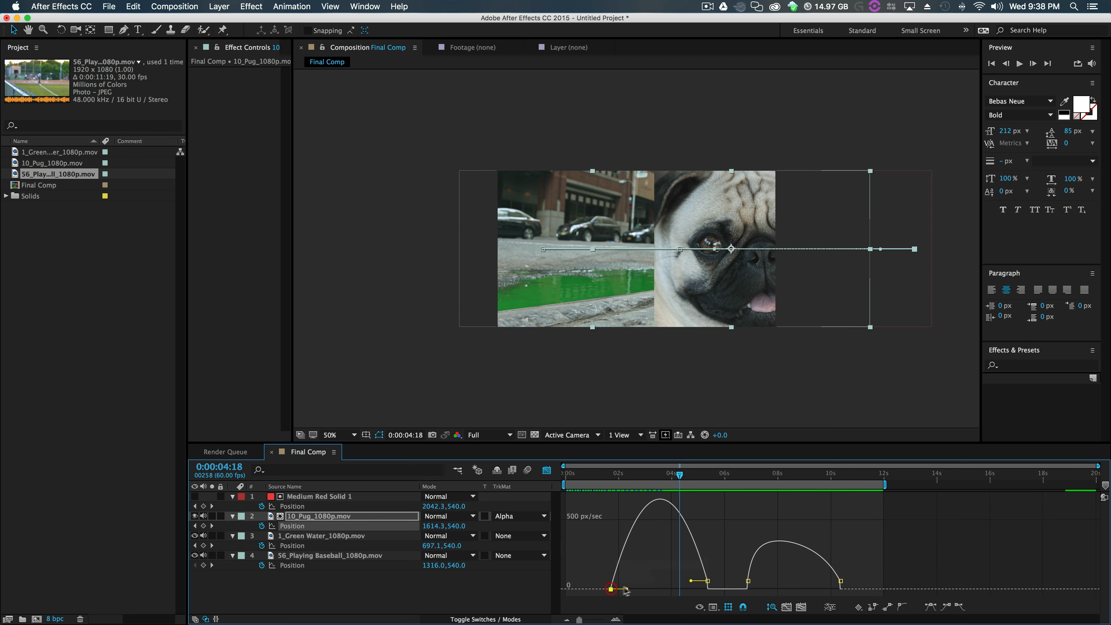
left_click_drag(626, 589, 674, 585)
left_click(707, 583)
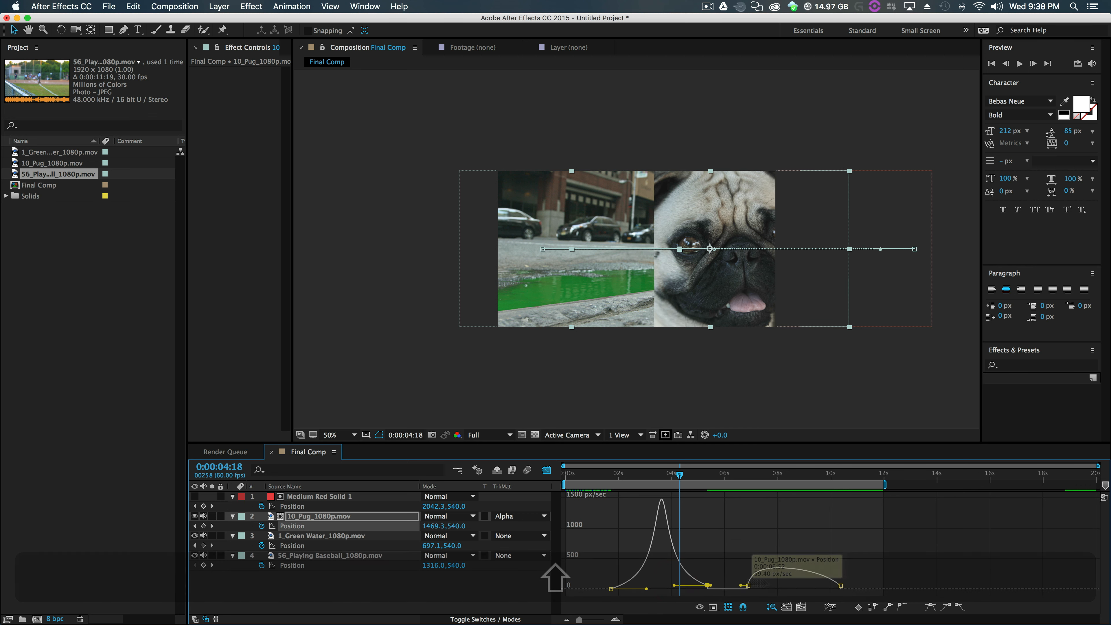
- Lengthen the incoming ease handle of the pug clip's last position keyframe and close the Graph Editor
left_click(840, 585)
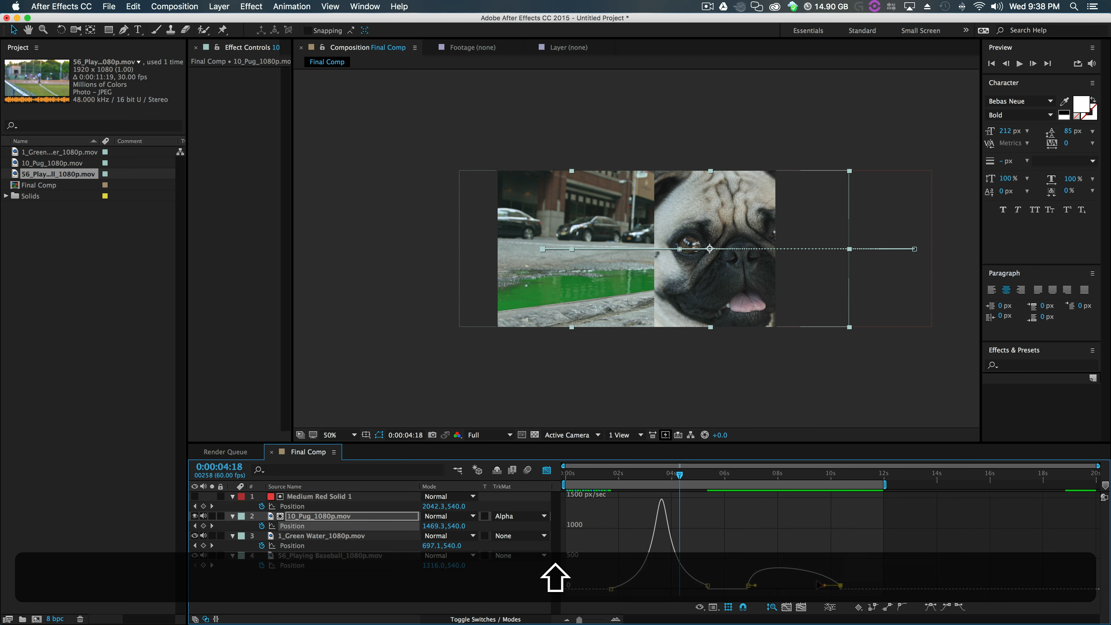
left_click_drag(821, 585, 795, 590)
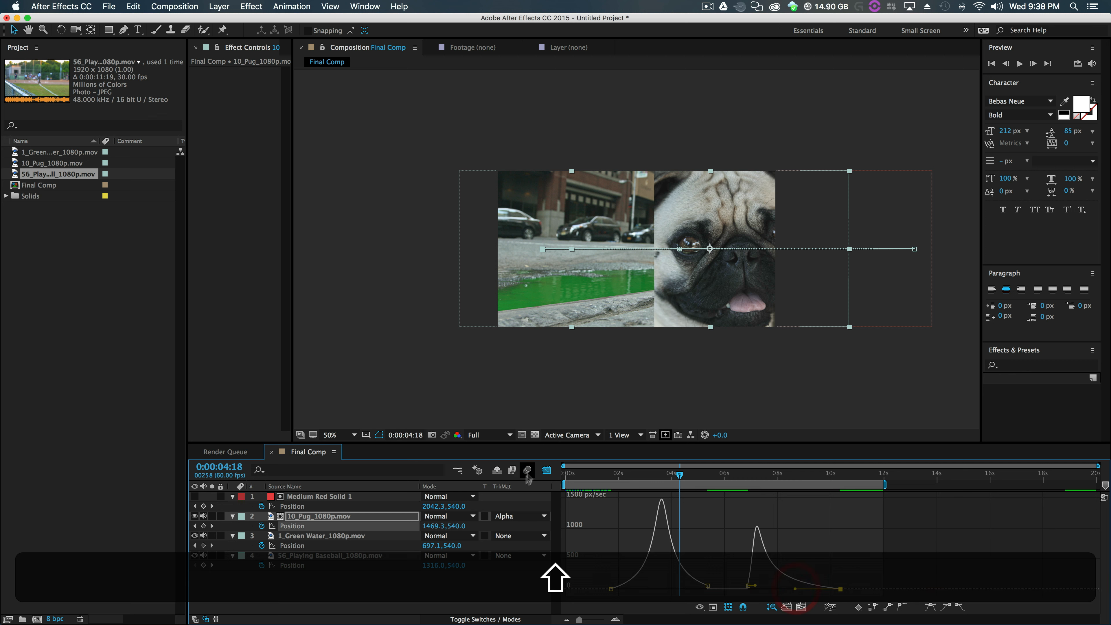
left_click(547, 471)
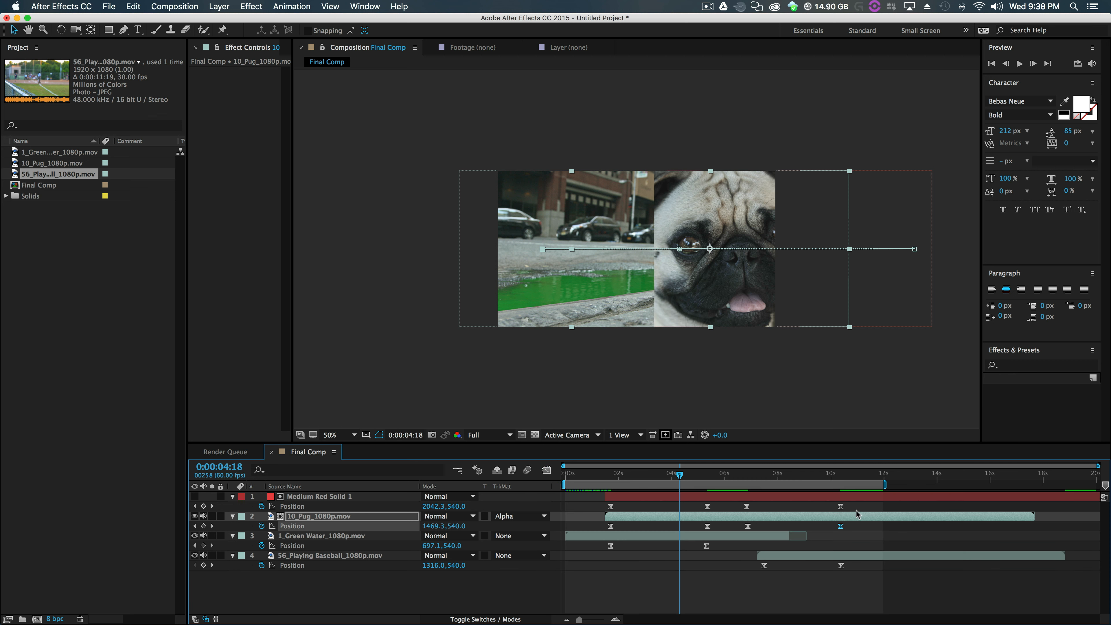
- Lengthen the ease handles of the red solid's position keyframes in the speed graph so both moves peak sharply
left_click_drag(858, 504, 594, 509)
left_click(547, 470)
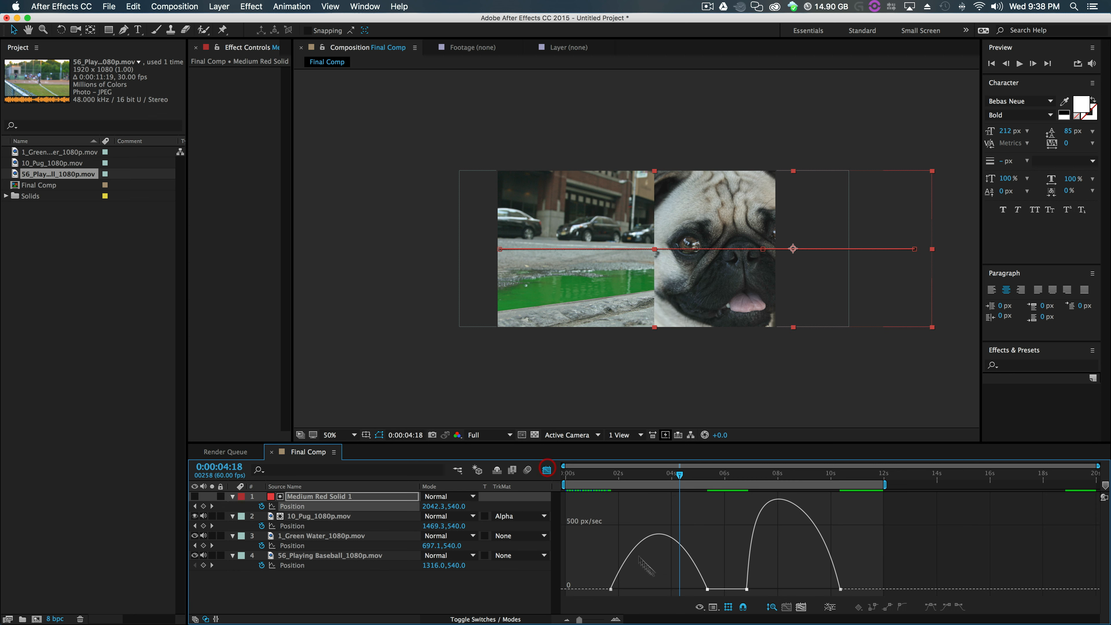
left_click_drag(619, 589, 675, 590)
left_click(840, 589)
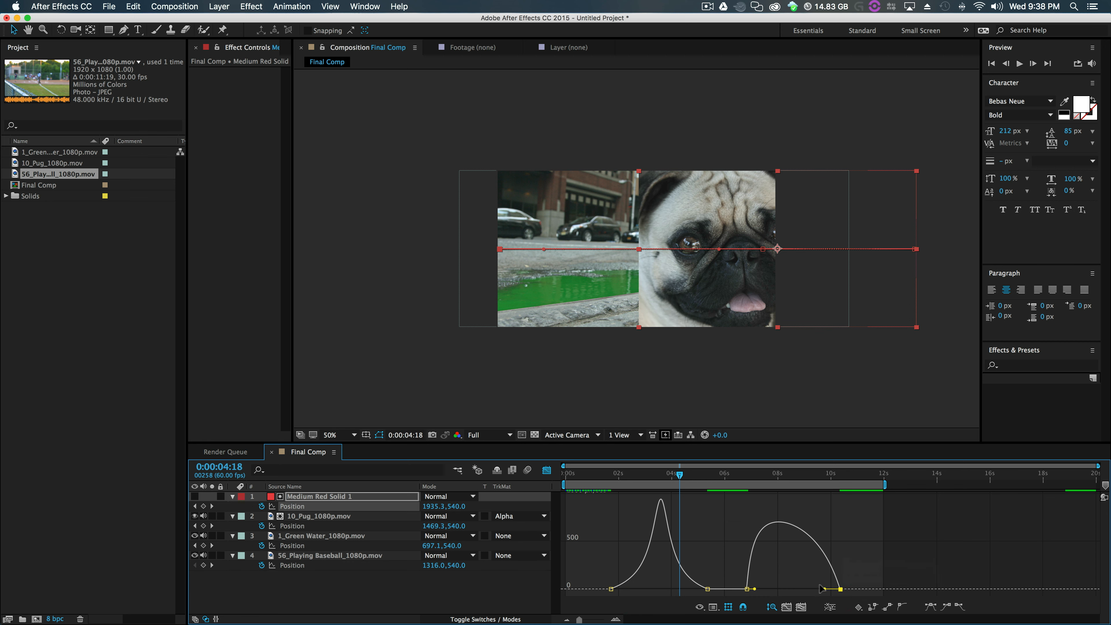
left_click_drag(822, 588, 774, 589)
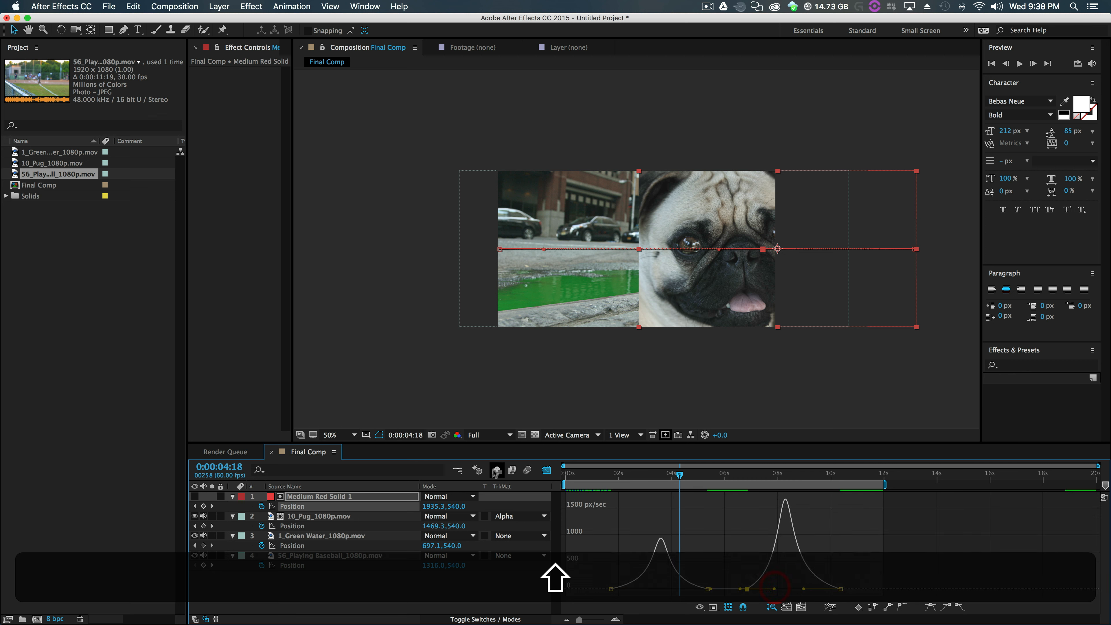
left_click(546, 470)
- Lengthen the outgoing ease handle of the pug clip's position keyframe at 0:00:06:52 to center its second speed peak
left_click(580, 527)
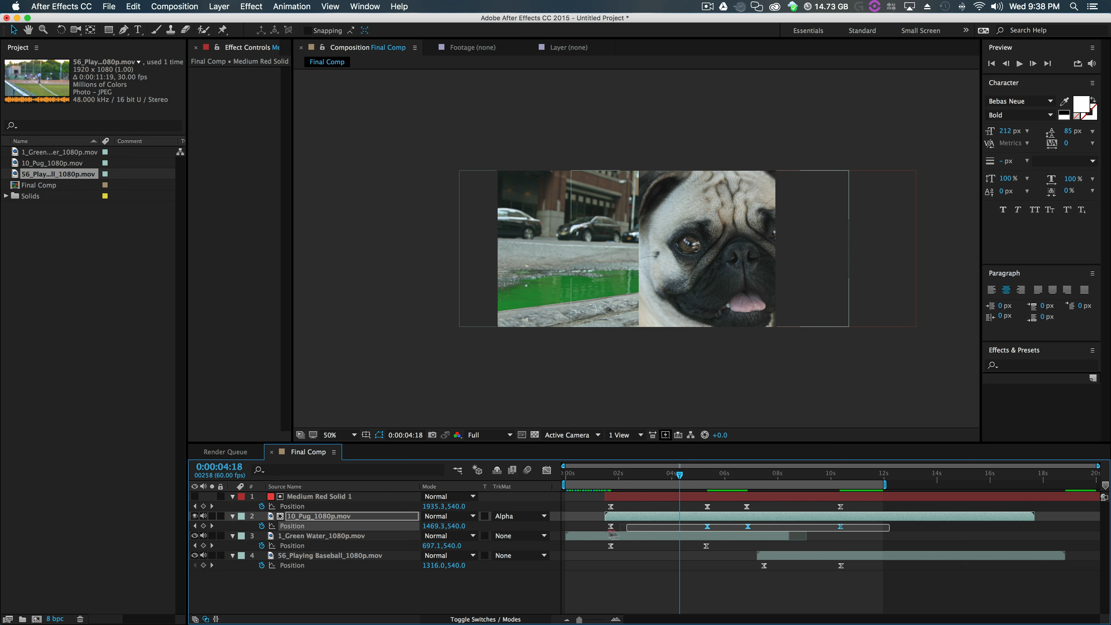
left_click(546, 471)
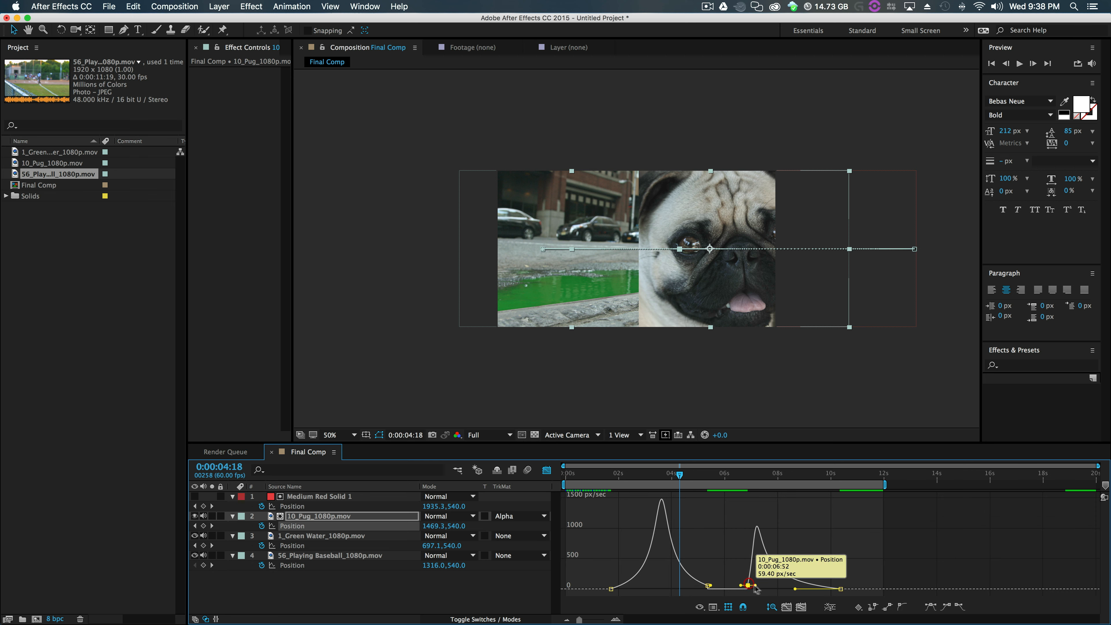
left_click_drag(752, 584, 770, 585)
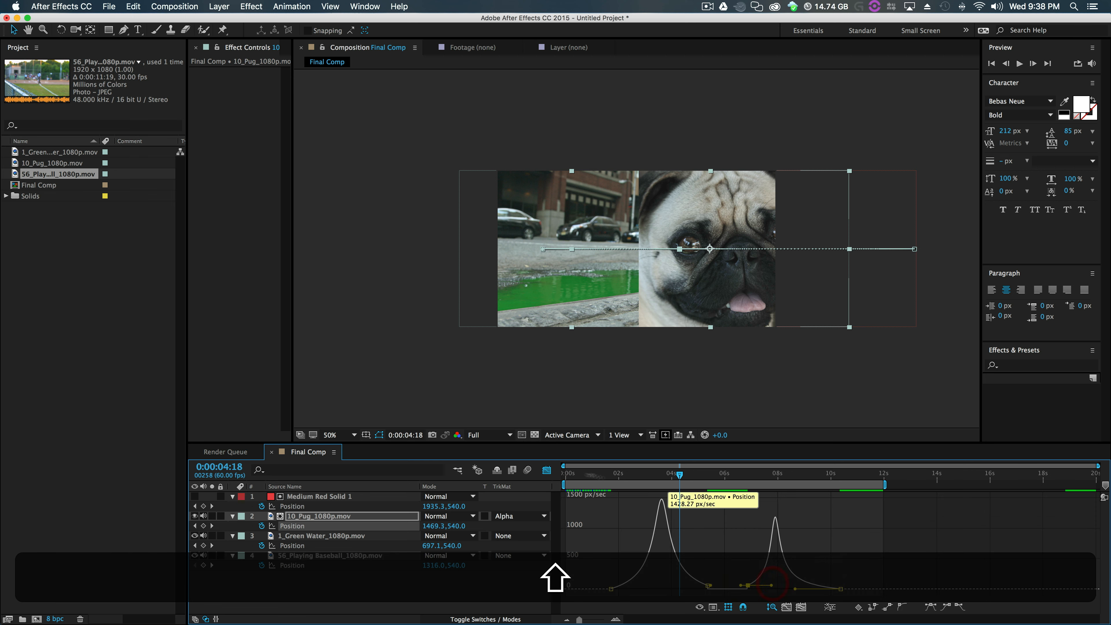
left_click(547, 470)
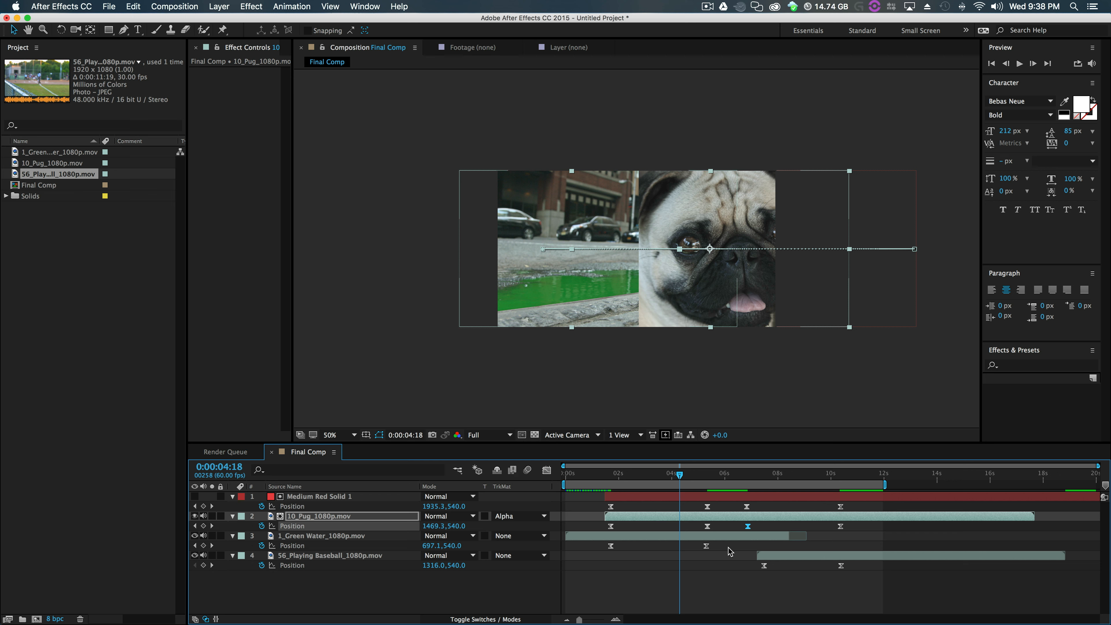
- In the speed graph, lengthen the ease handles of the green water clip's position keyframes to give its move a sharp central peak
left_click(706, 546)
left_click(546, 471)
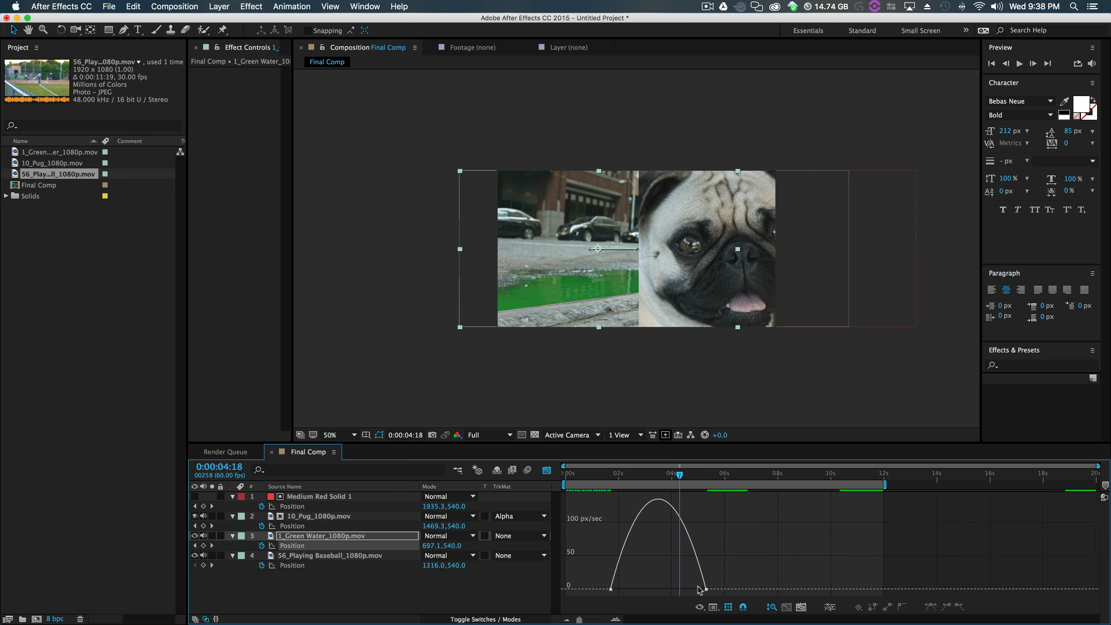
left_click(611, 588)
left_click_drag(626, 589, 890, 562)
left_click(547, 469)
- Lengthen both ease handles of the baseball clip's position move to create a sharp central speed peak, and preview the composition
left_click(546, 469)
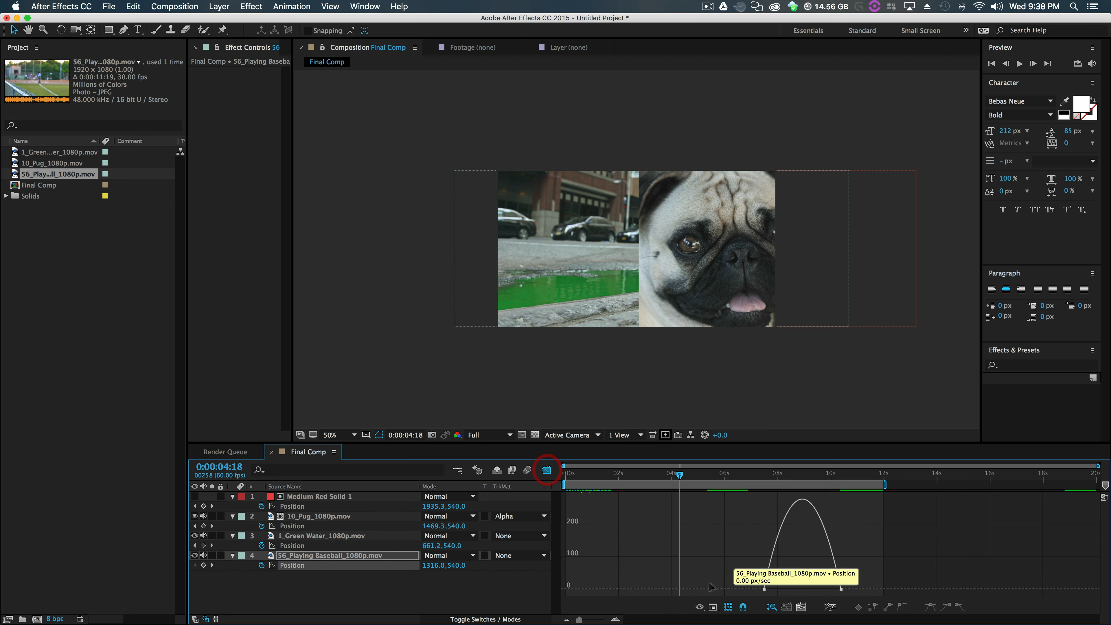
left_click(766, 588)
key("shift")
left_click_drag(774, 587, 808, 589)
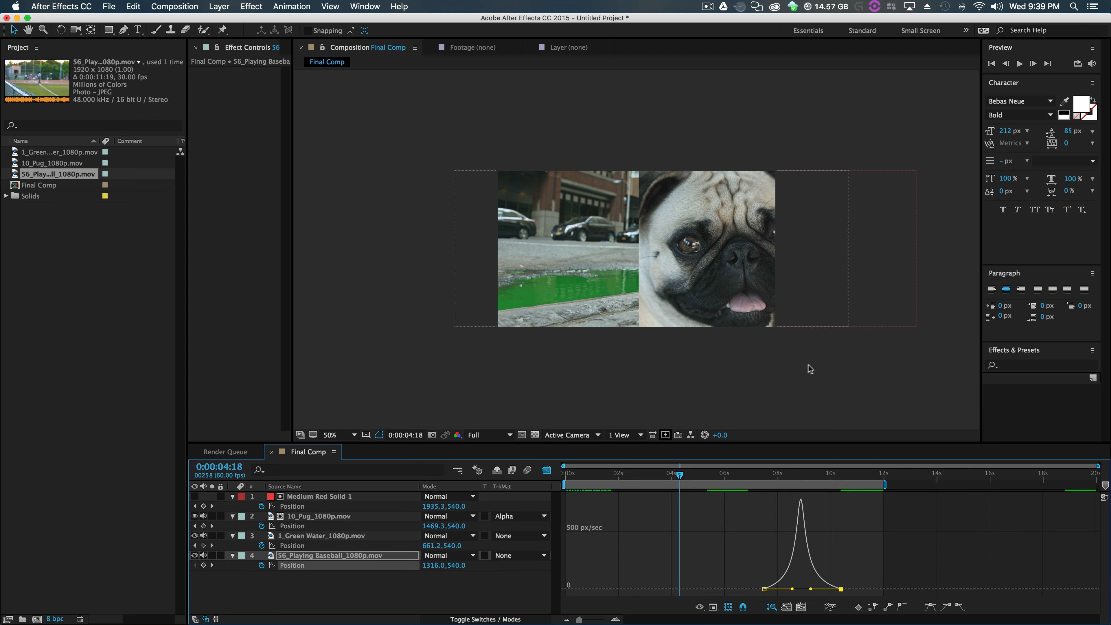
left_click(816, 372)
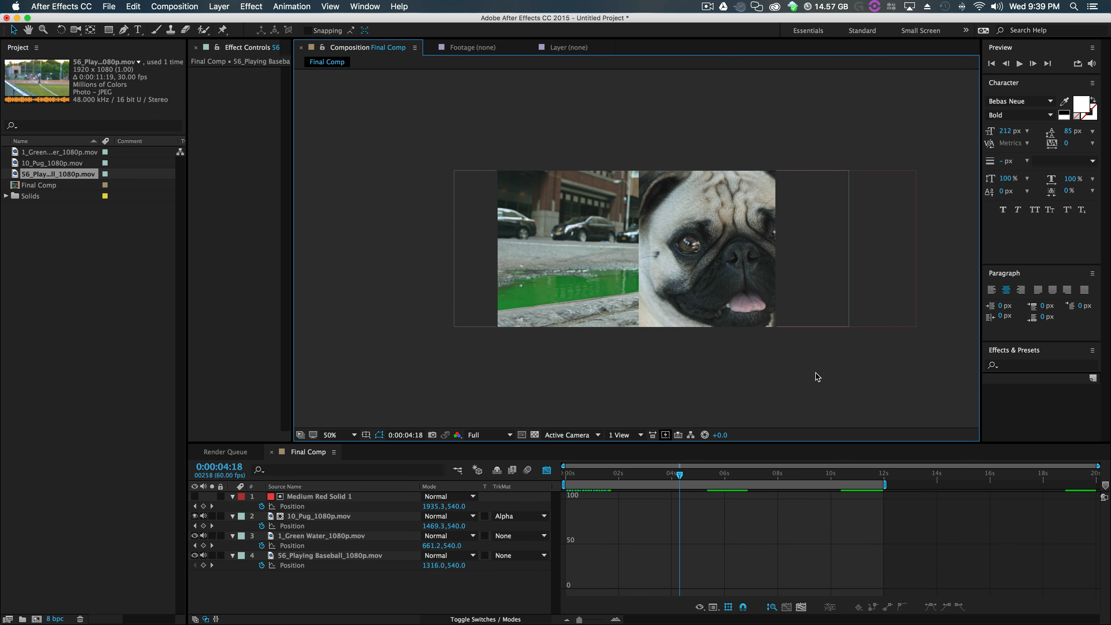
left_click(546, 469)
left_click_drag(680, 476, 726, 515)
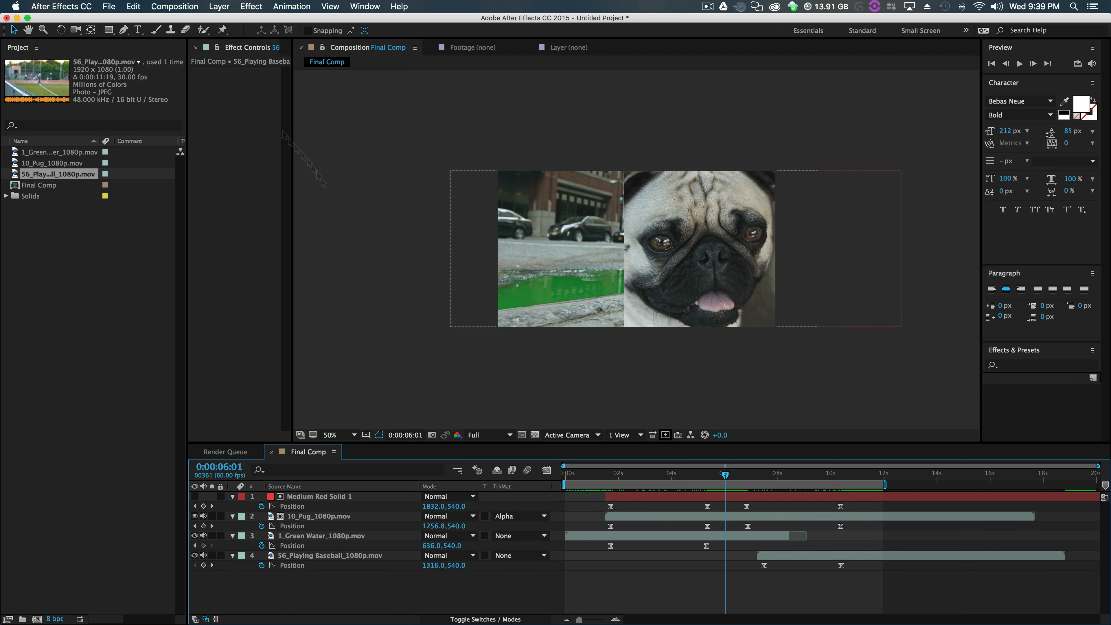
- Add Final Comp to the render queue and name its output file Tutorial Render_V2.mov
left_click(178, 7)
left_click(206, 102)
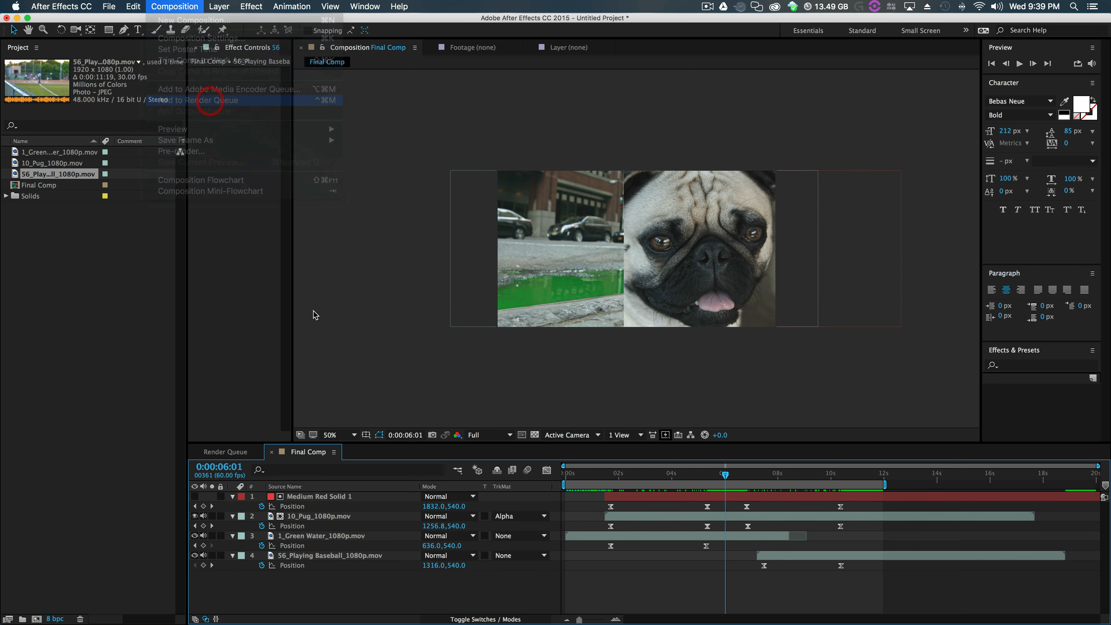
left_click(485, 557)
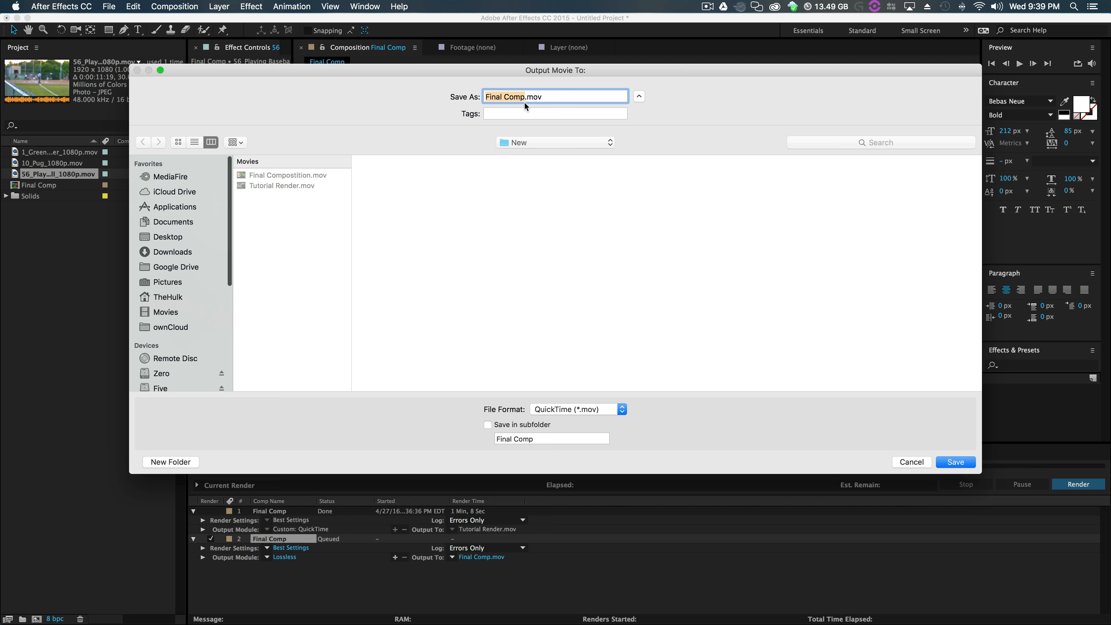
left_click(288, 186)
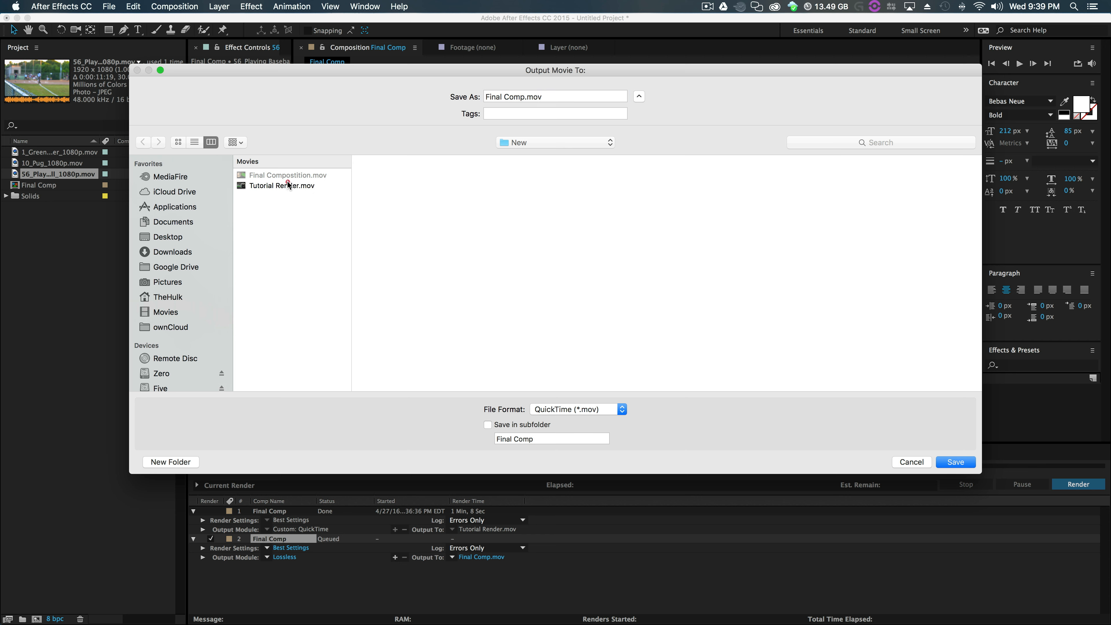
left_click(540, 96)
type("_")
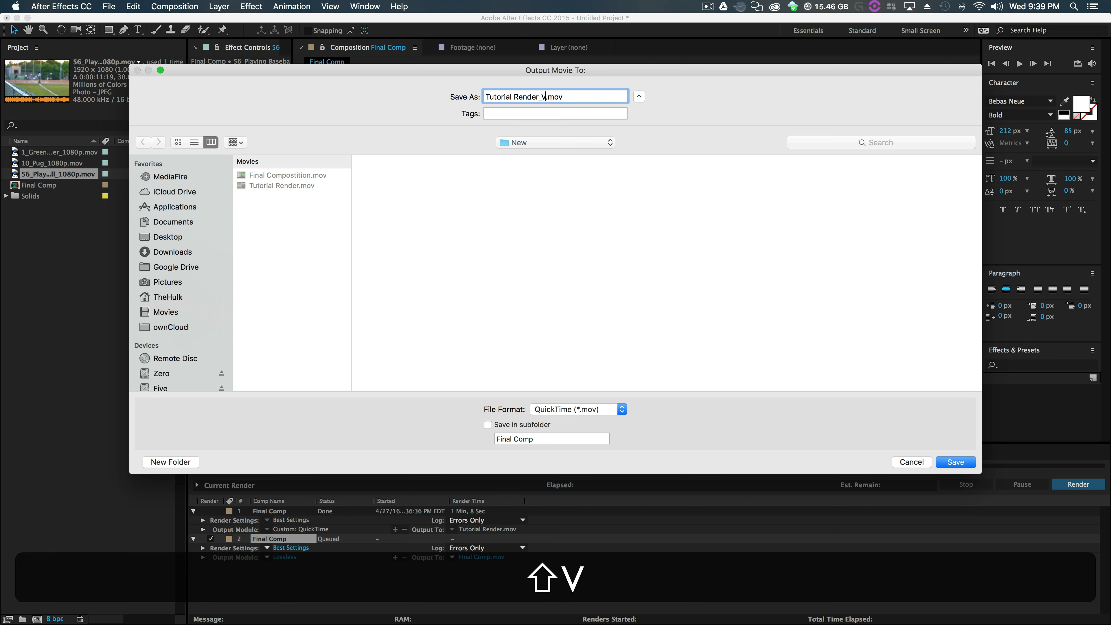
type("V2")
key("Return")
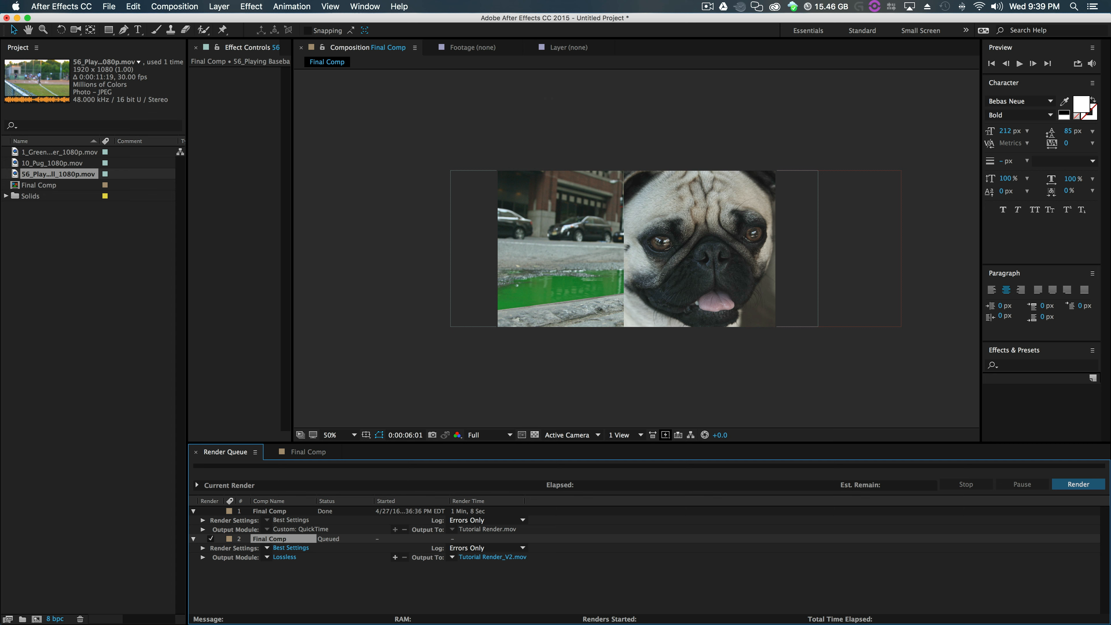
- Set the QuickTime video codec of the Tutorial Render_V2.mov output to Apple ProRes 422
left_click(286, 557)
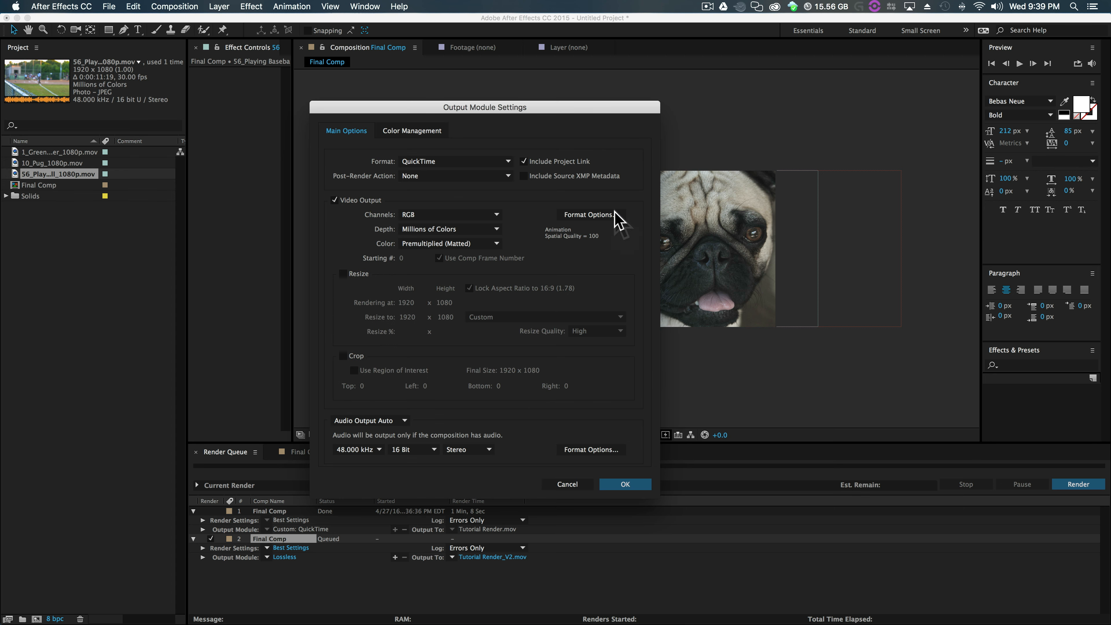
left_click(588, 214)
left_click(406, 81)
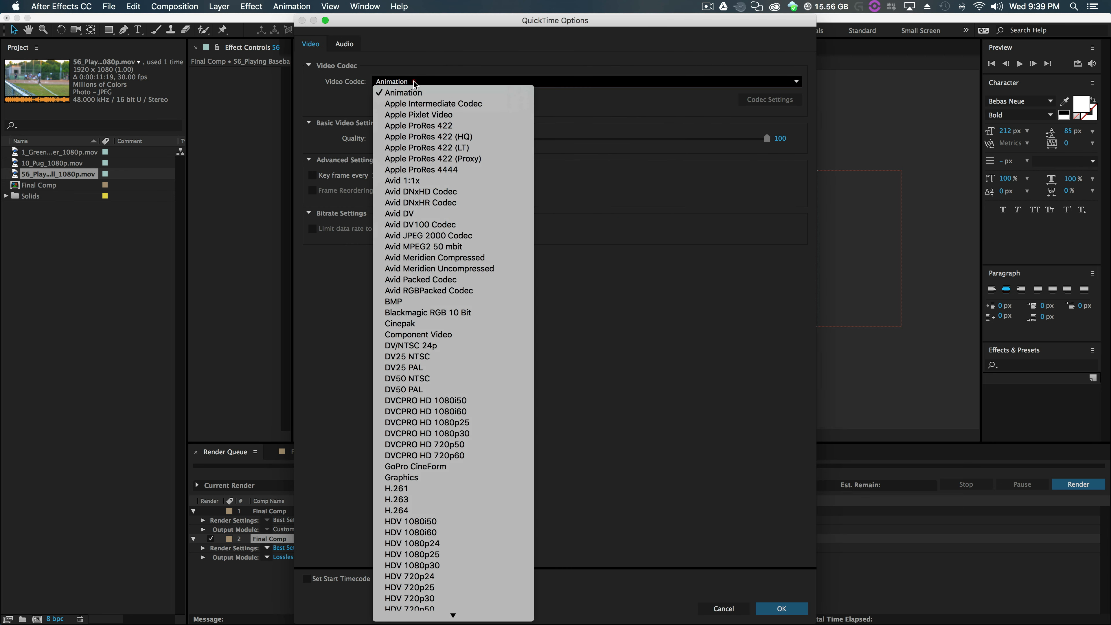
left_click(451, 124)
left_click(794, 607)
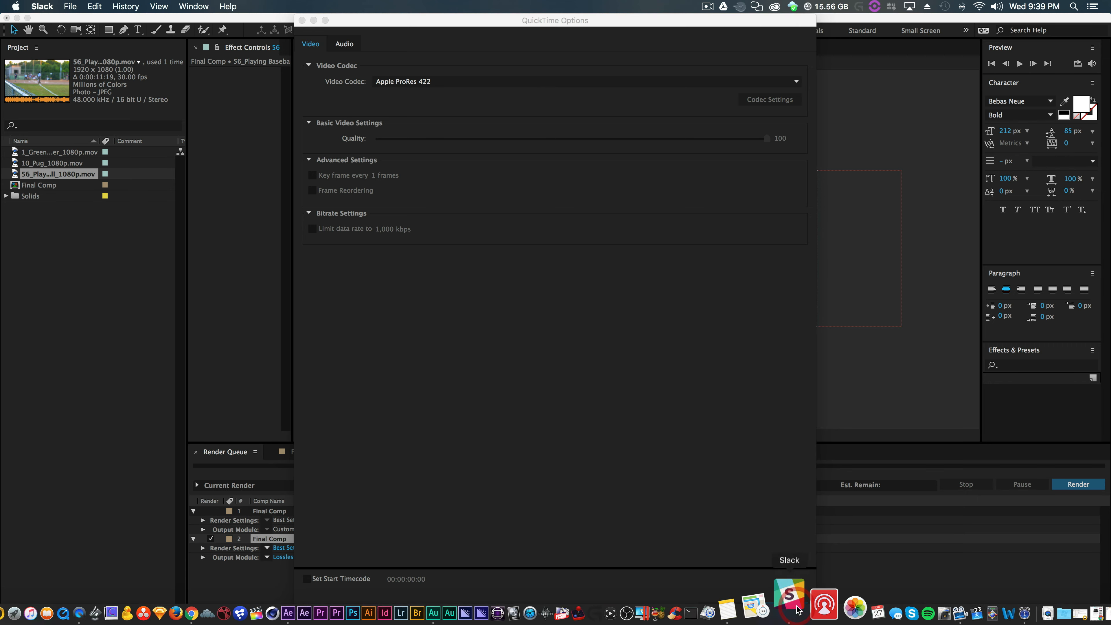
right_click(794, 608)
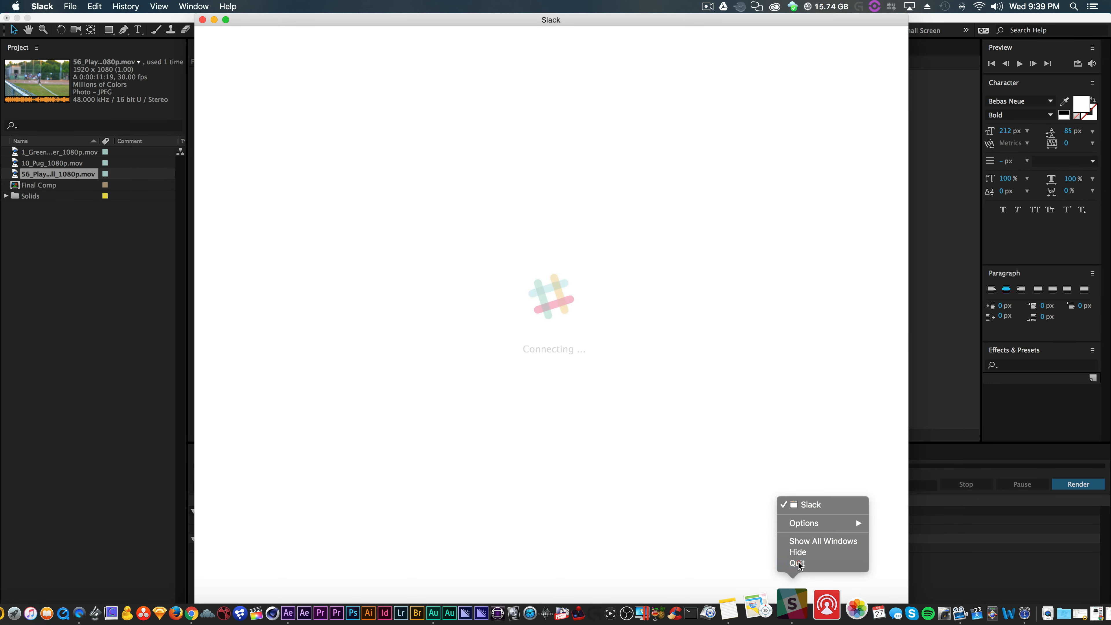
left_click(790, 564)
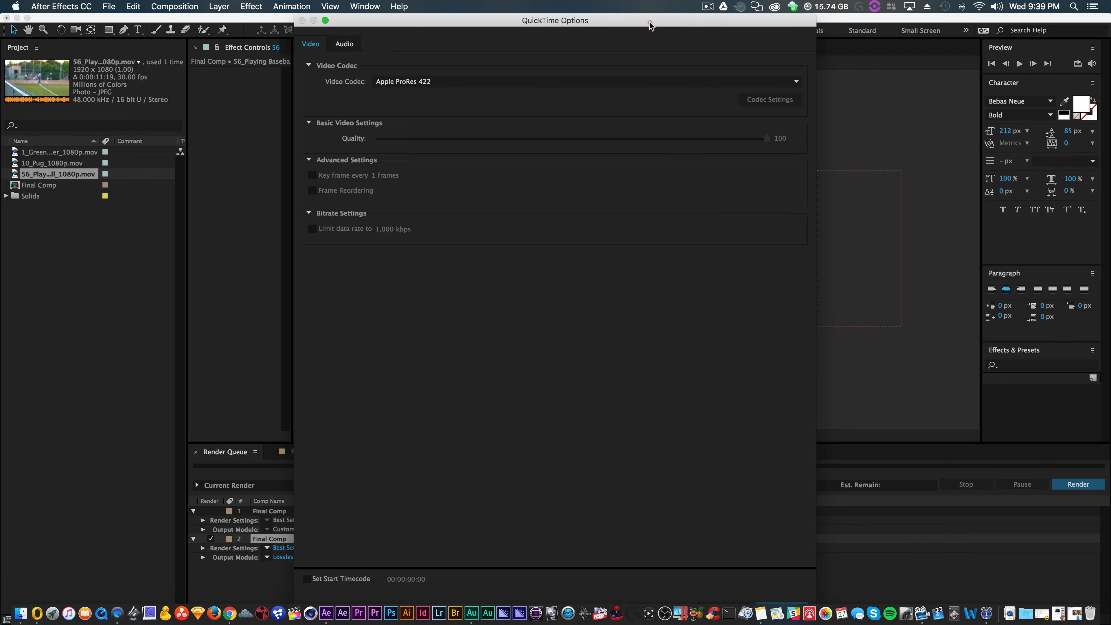
- Accept the QuickTime options and output module settings, and render the queued composition
left_click_drag(649, 25, 642, 25)
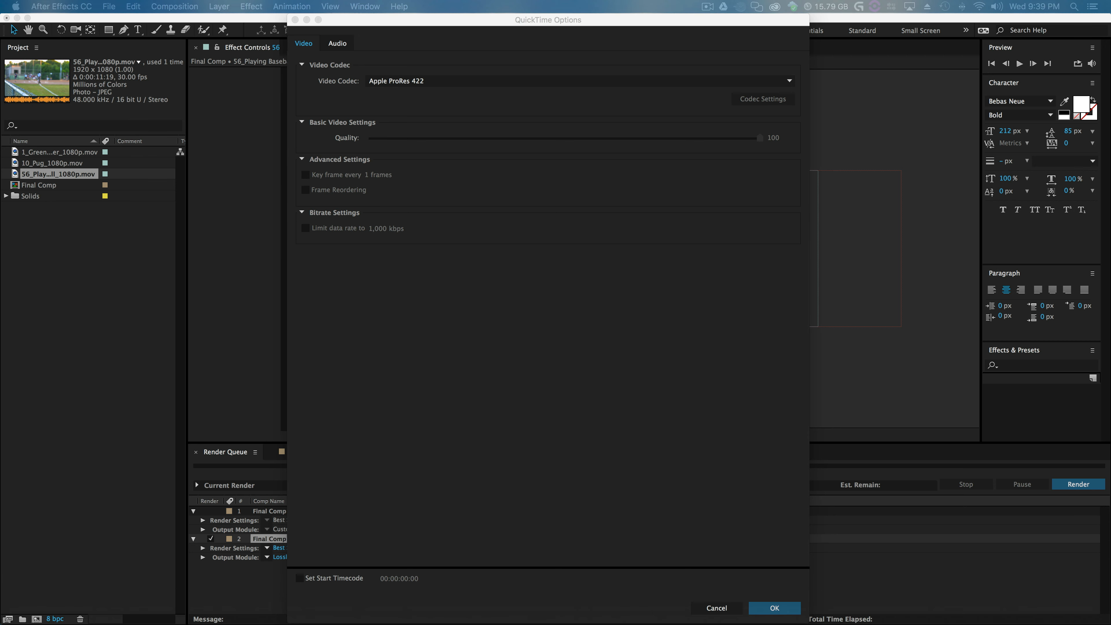
left_click(683, 417)
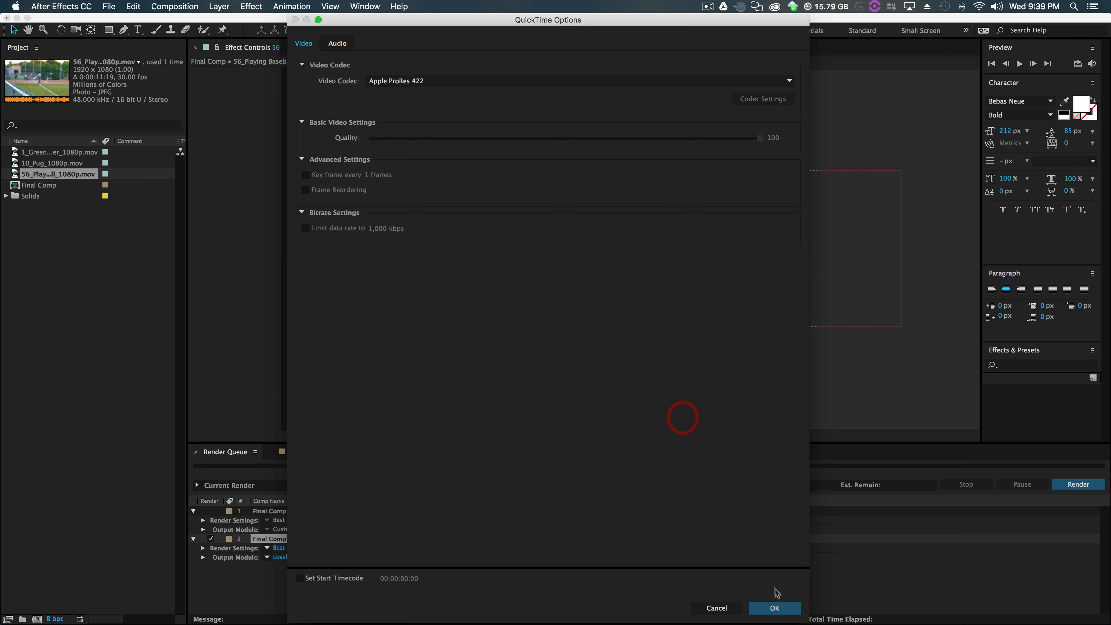
left_click(782, 608)
left_click(623, 483)
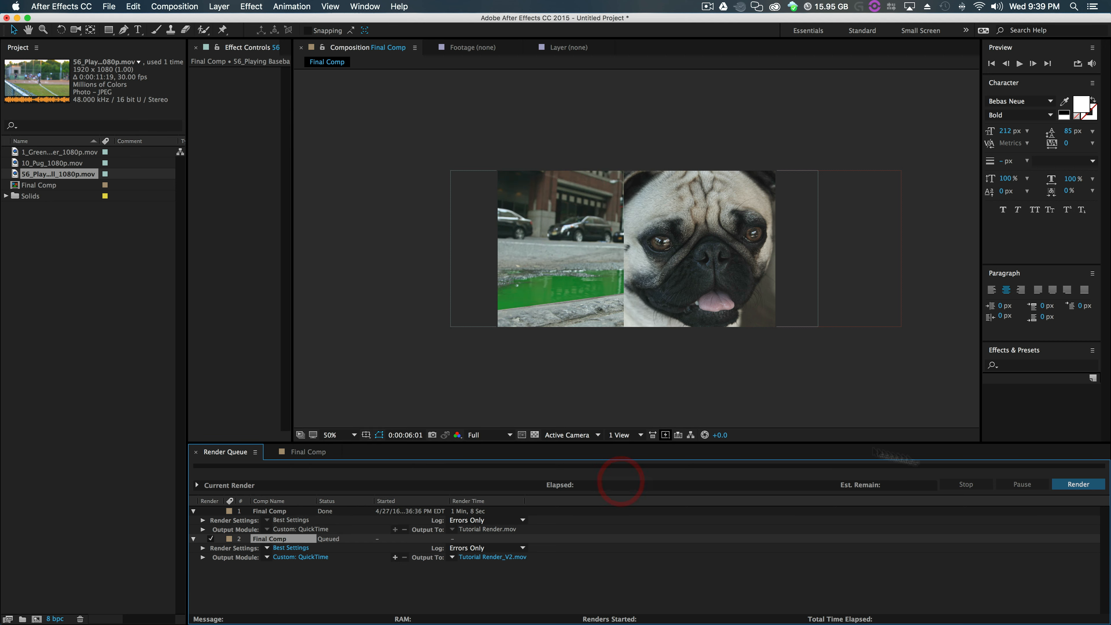
left_click(1076, 484)
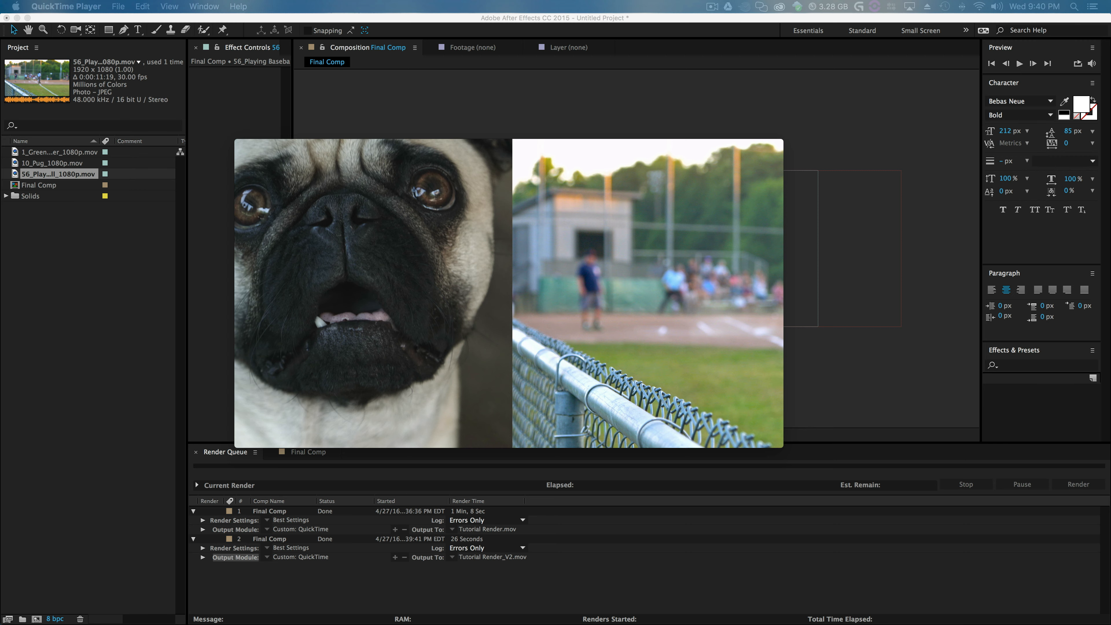
- Review the transitions in the rendered Tutorial Render_V2.mov in QuickTime Player, replaying its last part
left_click_drag(1110, 315, 672, 156)
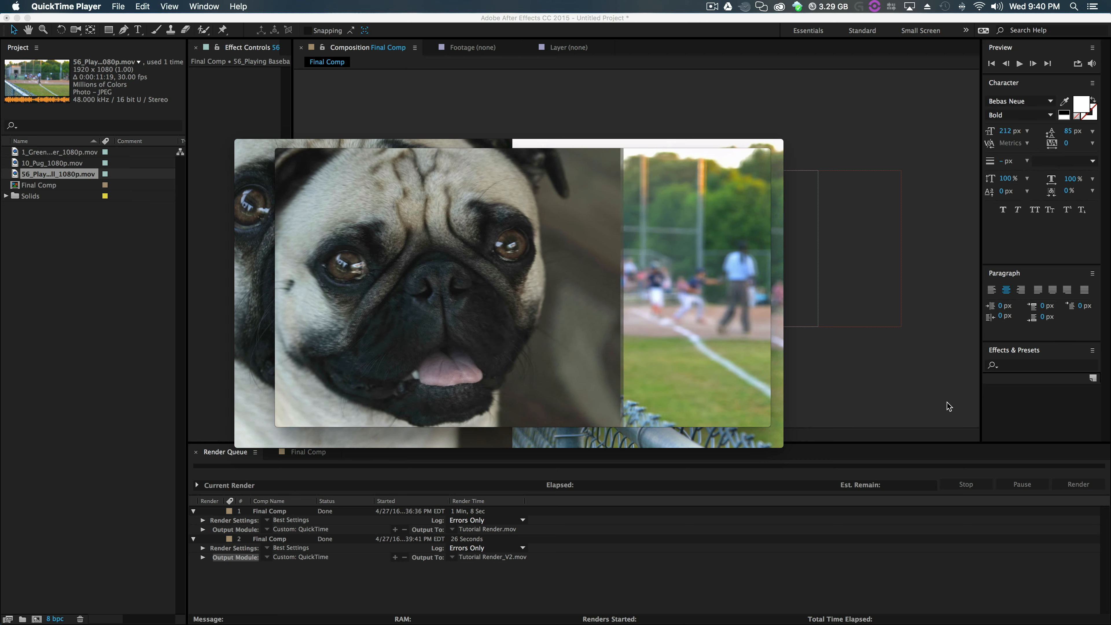
mouse_move(599, 376)
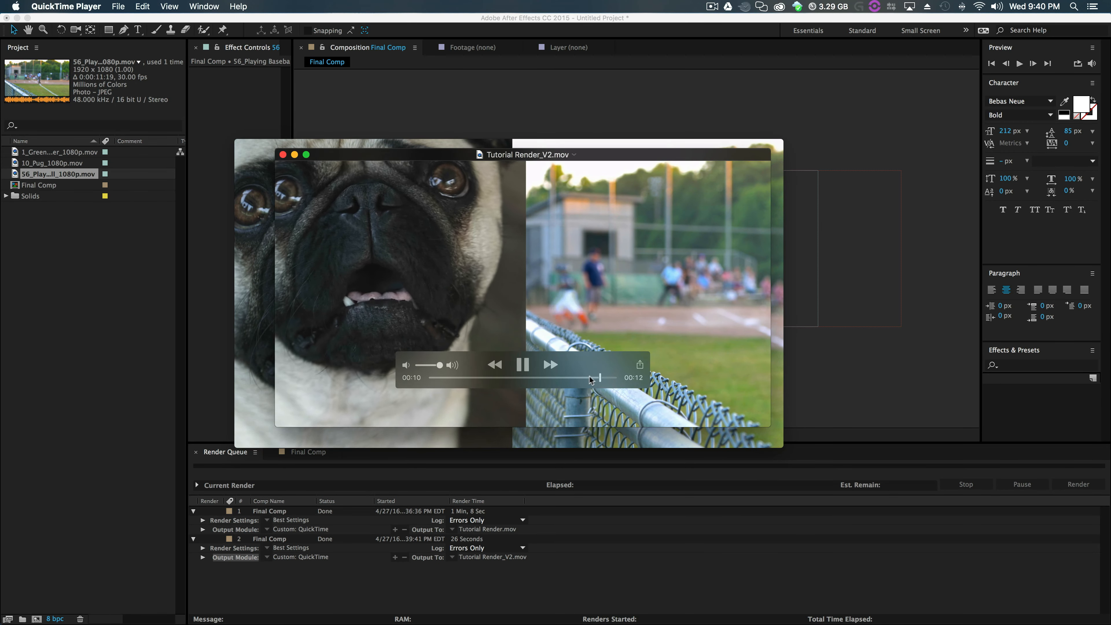
left_click_drag(601, 378, 561, 380)
left_click(850, 379)
- In Final Comp, add a position keyframe to the green water clip at 0:00:06:52, where the pug clip's second move starts
left_click(301, 455)
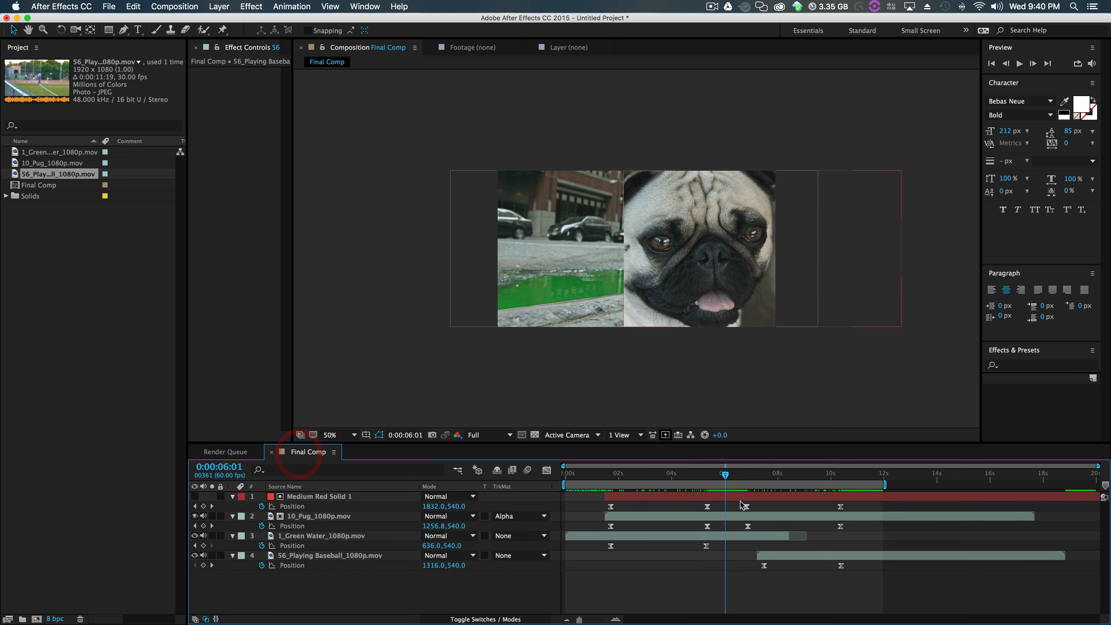
left_click_drag(756, 476, 766, 476)
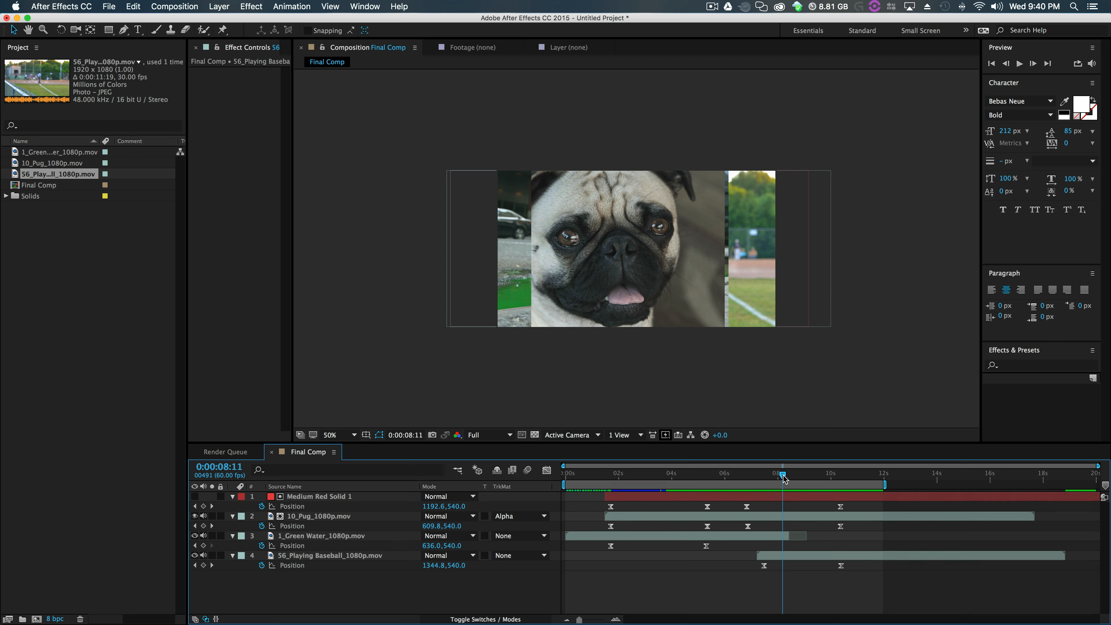
left_click_drag(783, 478, 749, 502)
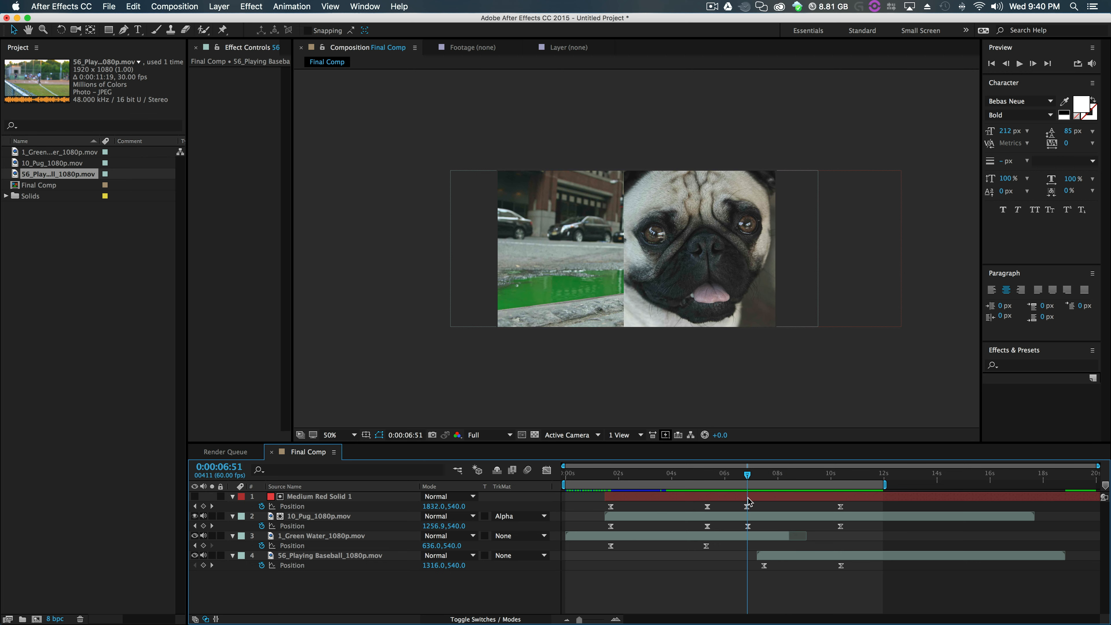
left_click(752, 539)
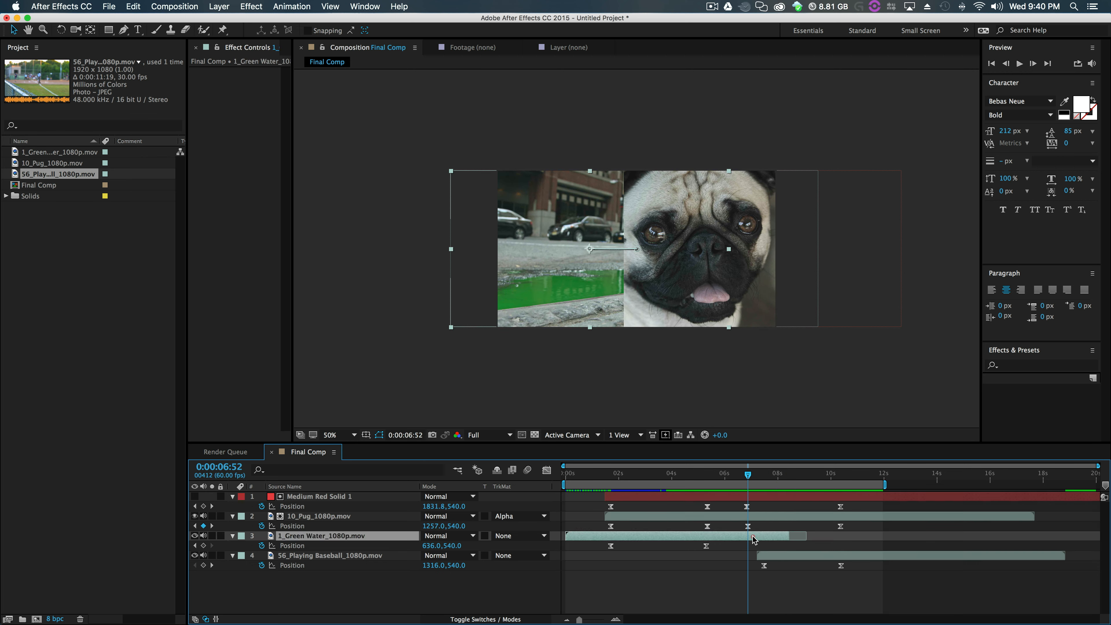
left_click(203, 545)
- Move the green water clip horizontally to X 212 at 0:00:08:08 and shift that new keyframe later, near the clip's end
left_click_drag(753, 476, 781, 477)
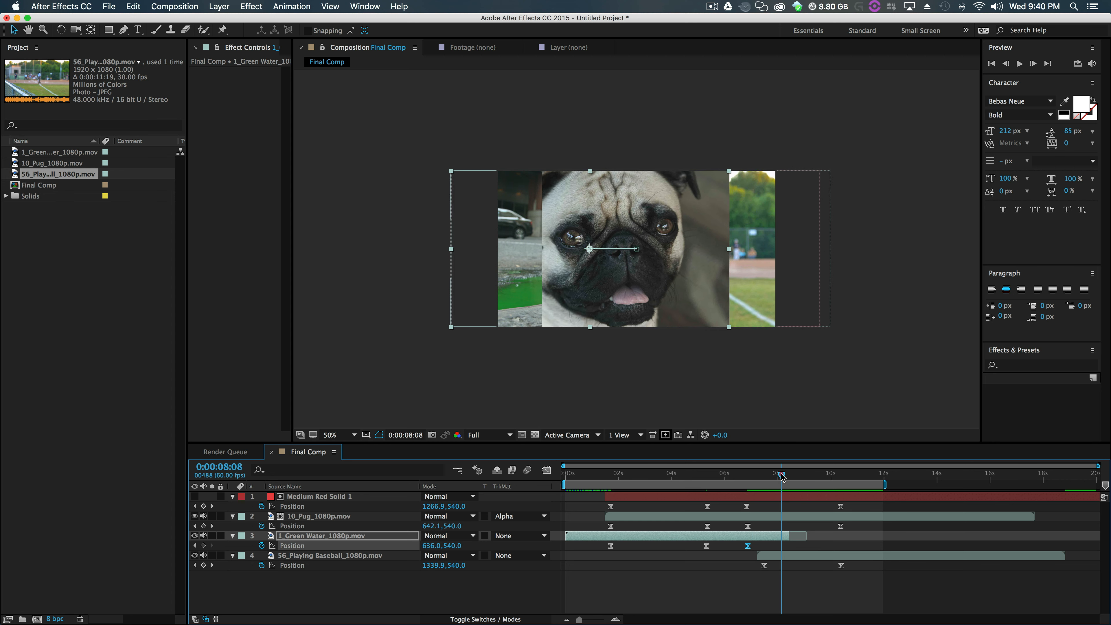
left_click_drag(518, 289, 456, 290)
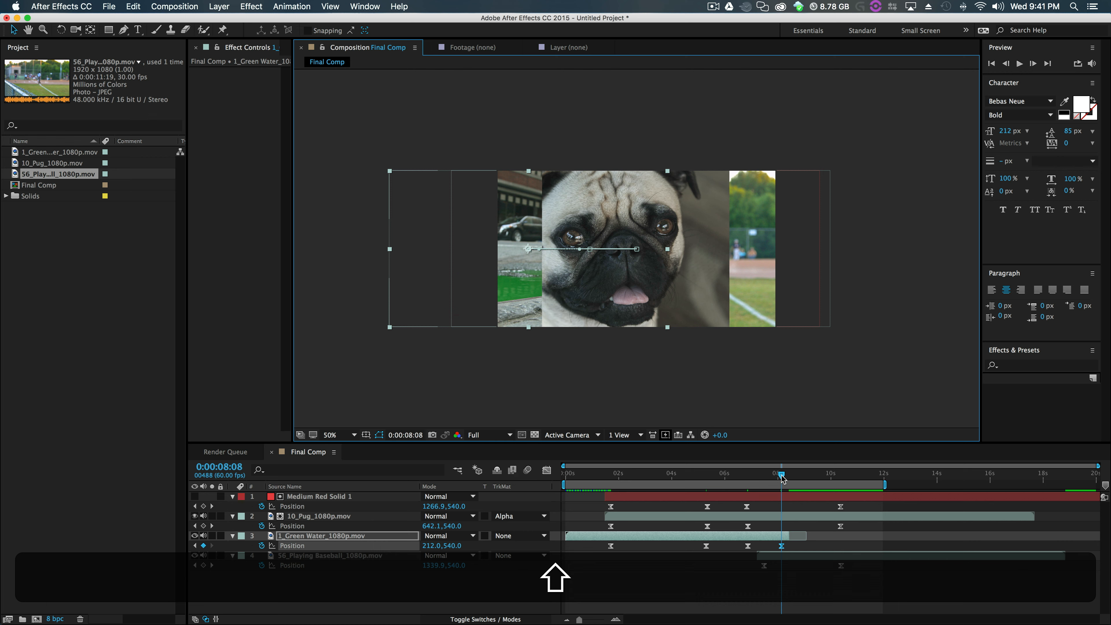
left_click_drag(783, 476, 786, 475)
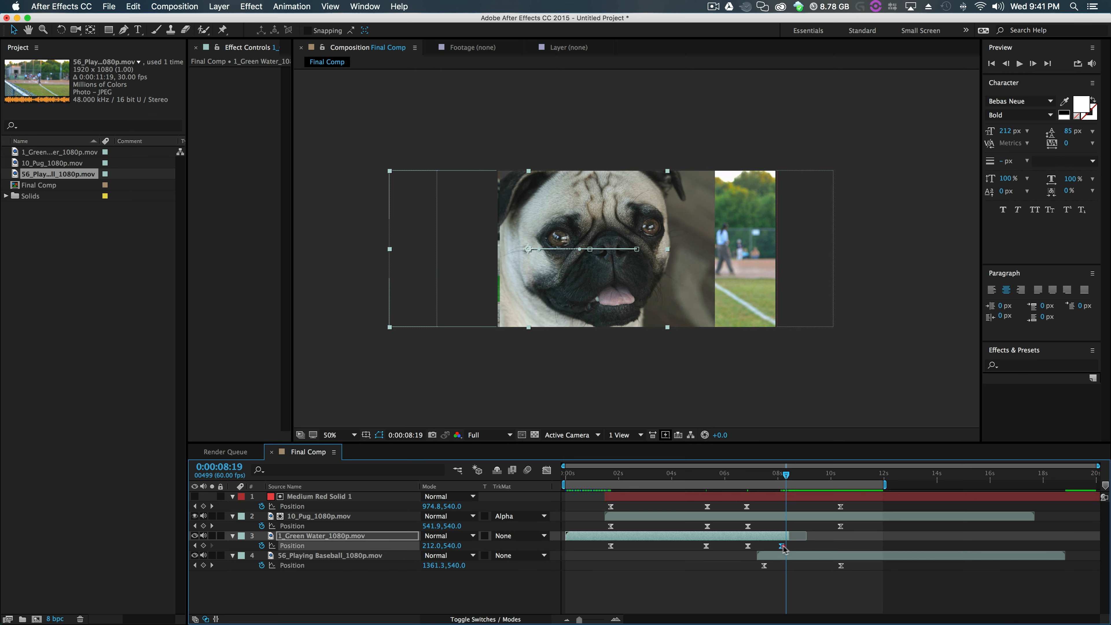
left_click_drag(782, 546, 796, 547)
left_click_drag(786, 476, 746, 502)
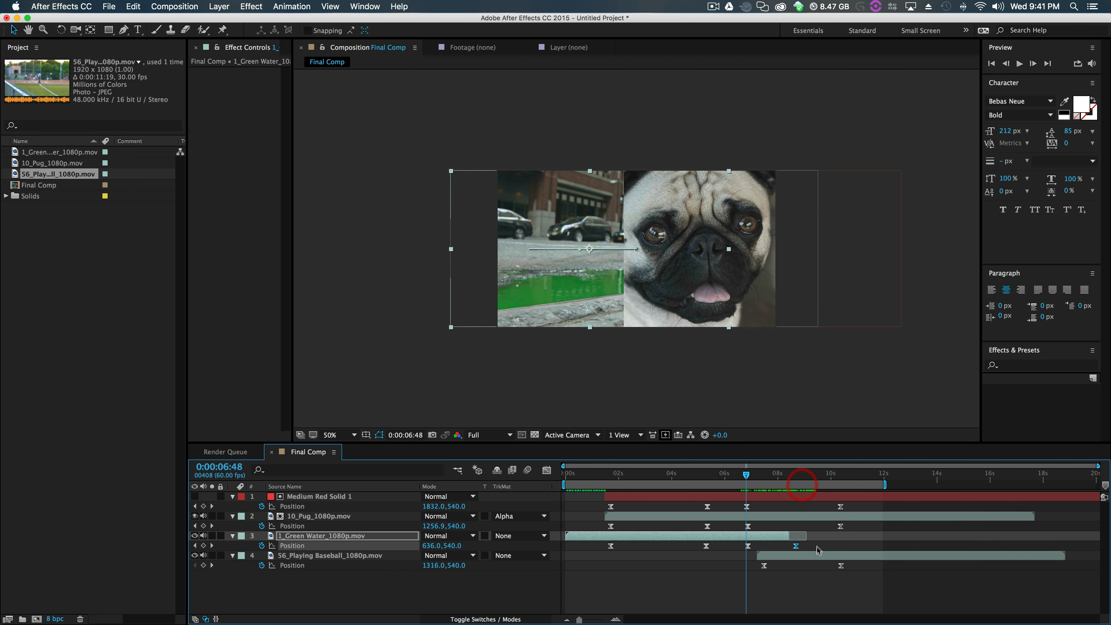
- Lengthen the ease of the green water clip's second position move in the speed graph and preview the transition through 0:00:10:45
left_click(547, 470)
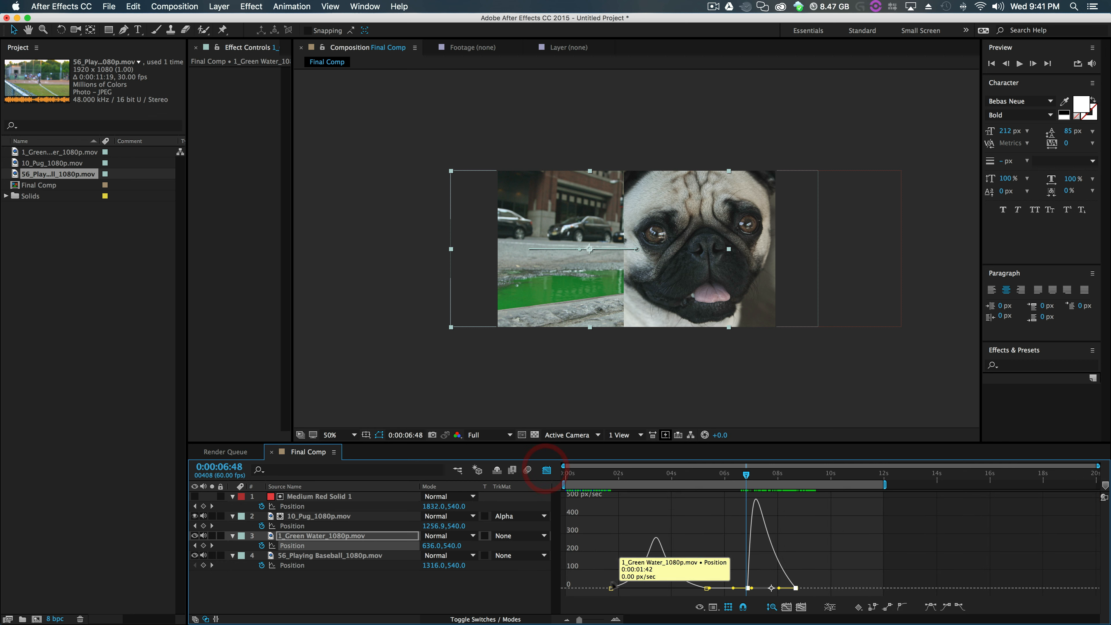
left_click_drag(749, 587, 769, 578)
left_click(546, 471)
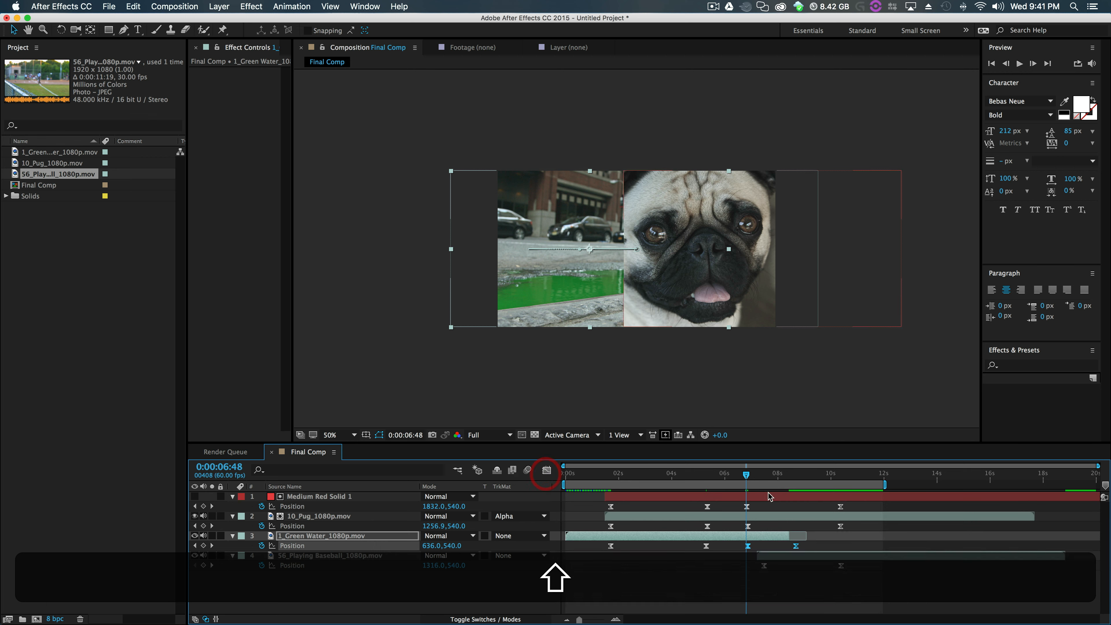
left_click_drag(746, 475, 852, 500)
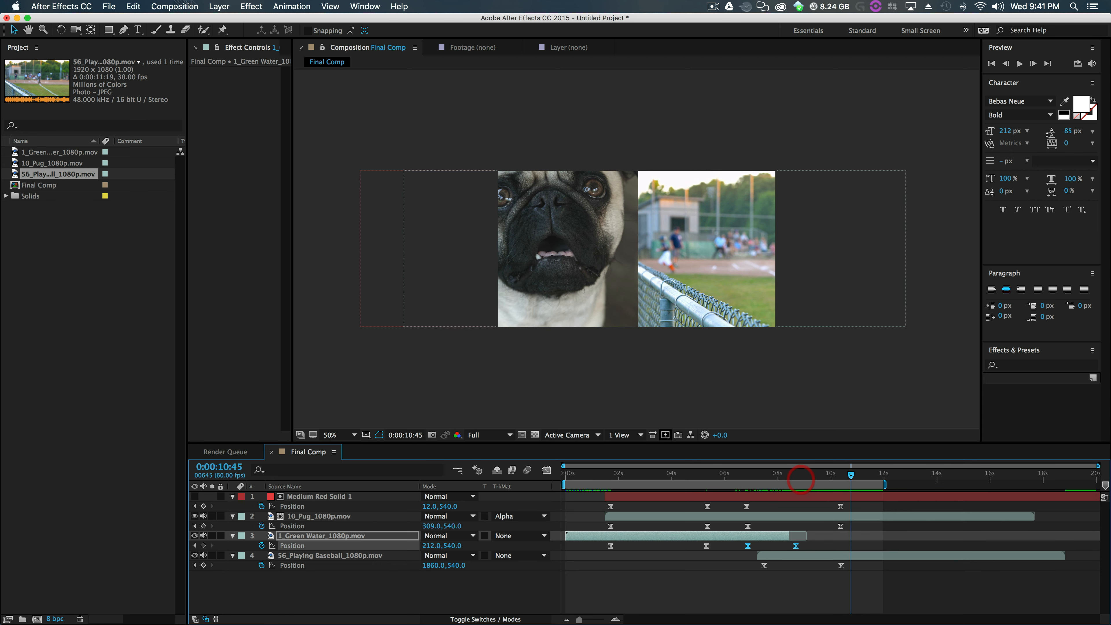
- Add Final Comp to the render queue and name its output file Tutorial Render_V3.mov
left_click(174, 6)
left_click(206, 100)
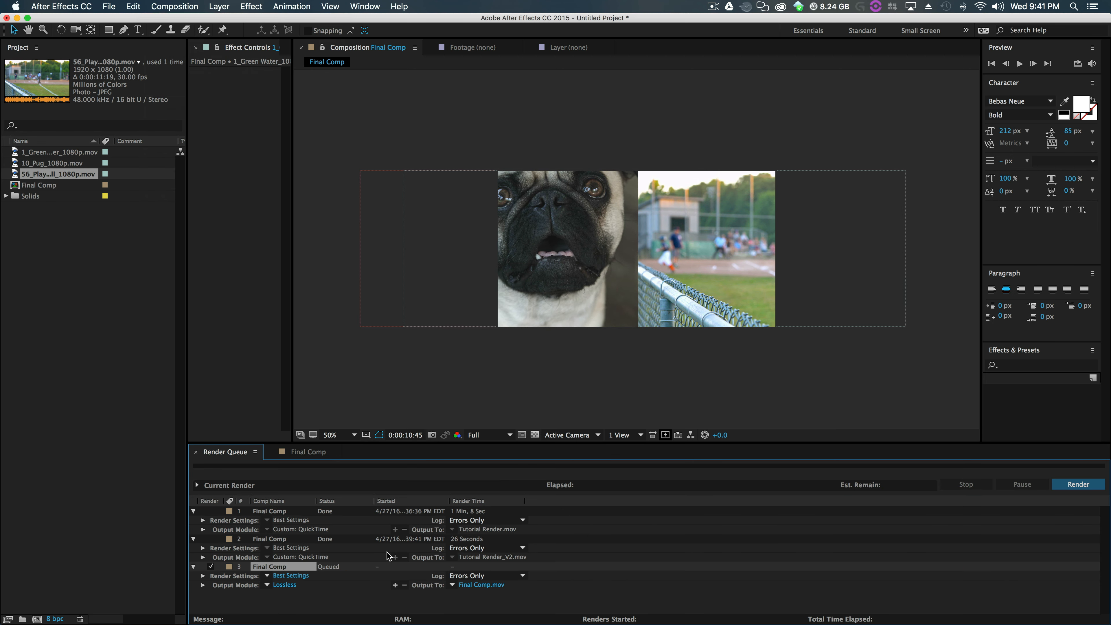
left_click(478, 585)
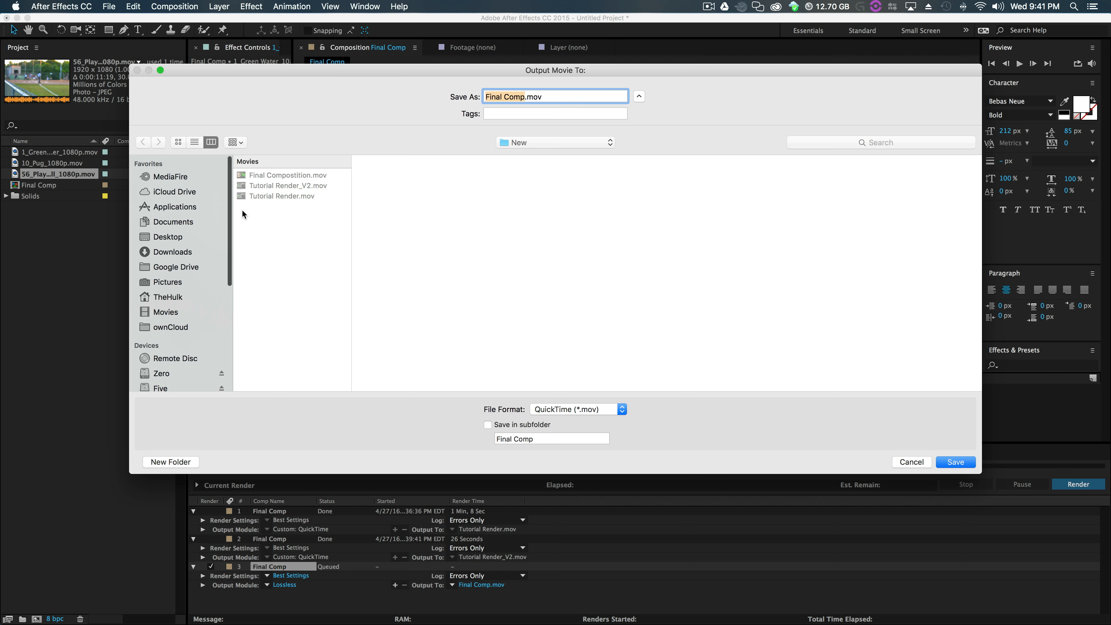
left_click(282, 185)
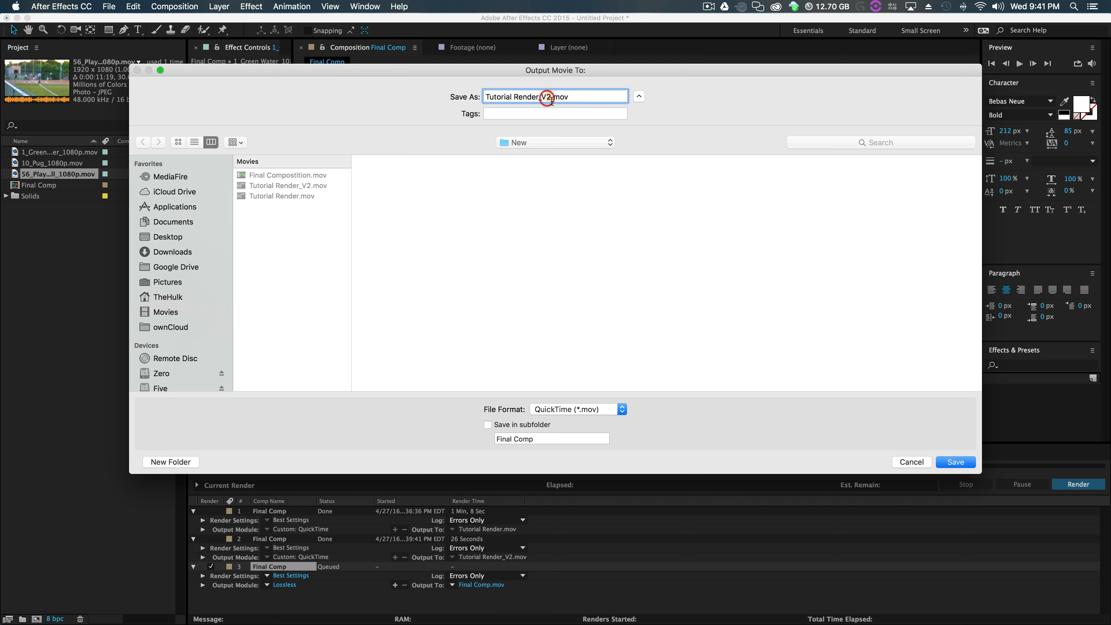
type("#")
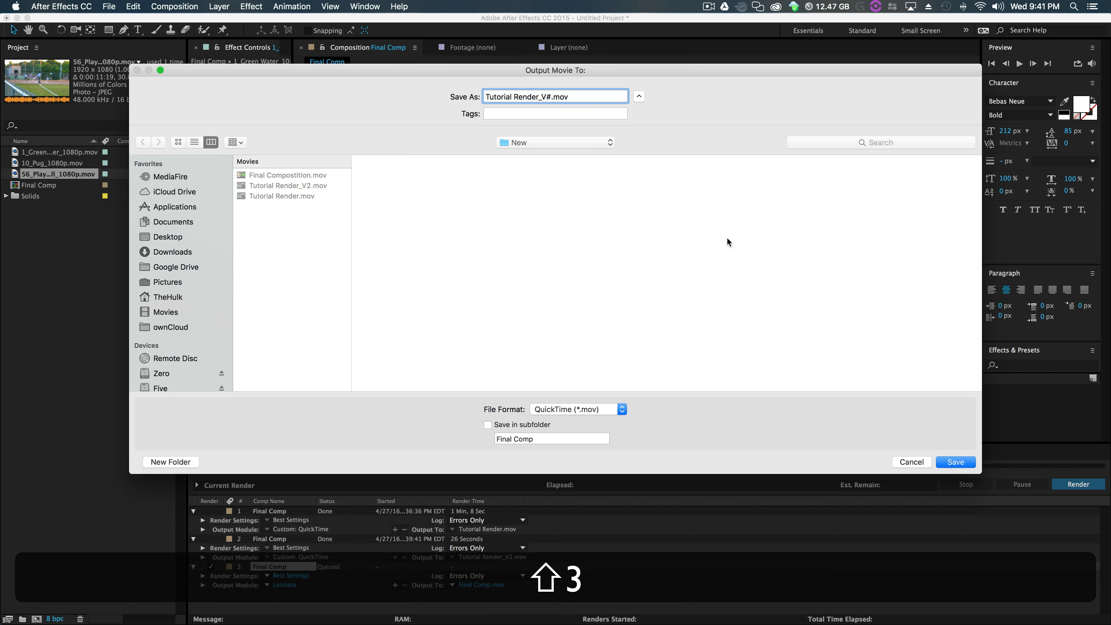
key("BackSpace")
left_click(954, 462)
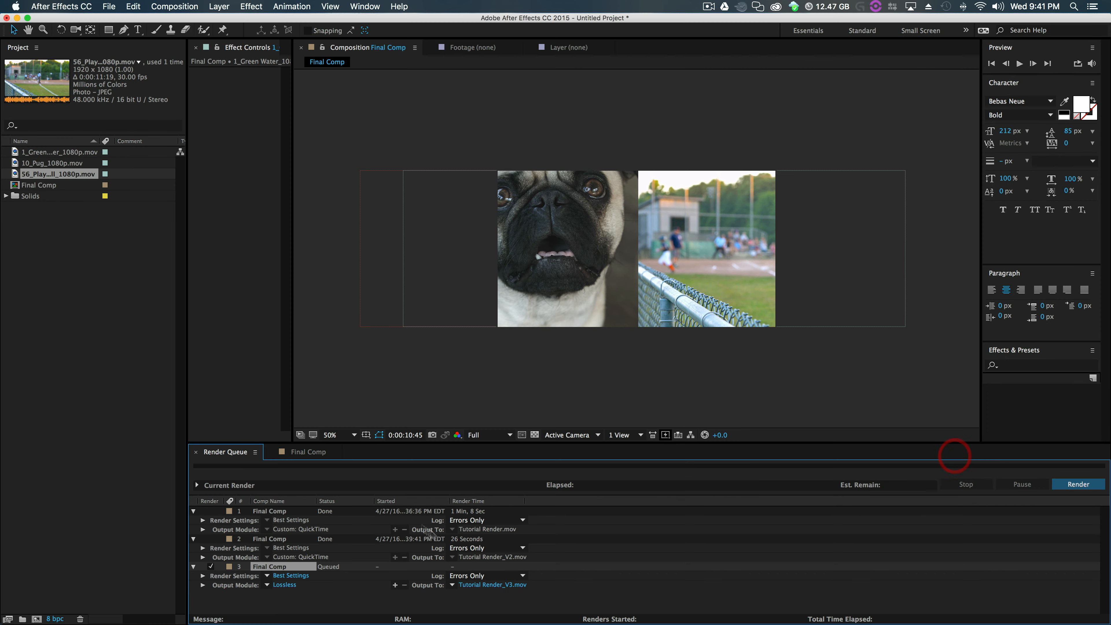
- Set the queued output's video codec to Apple ProRes 422 and render the composition
left_click(289, 585)
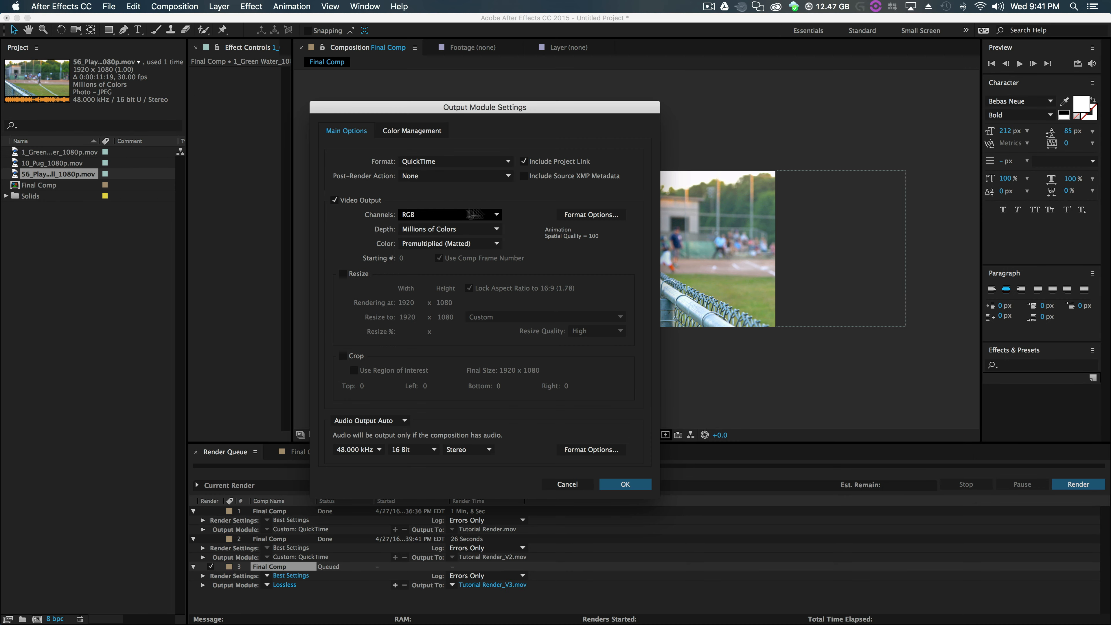
left_click(608, 215)
left_click(450, 81)
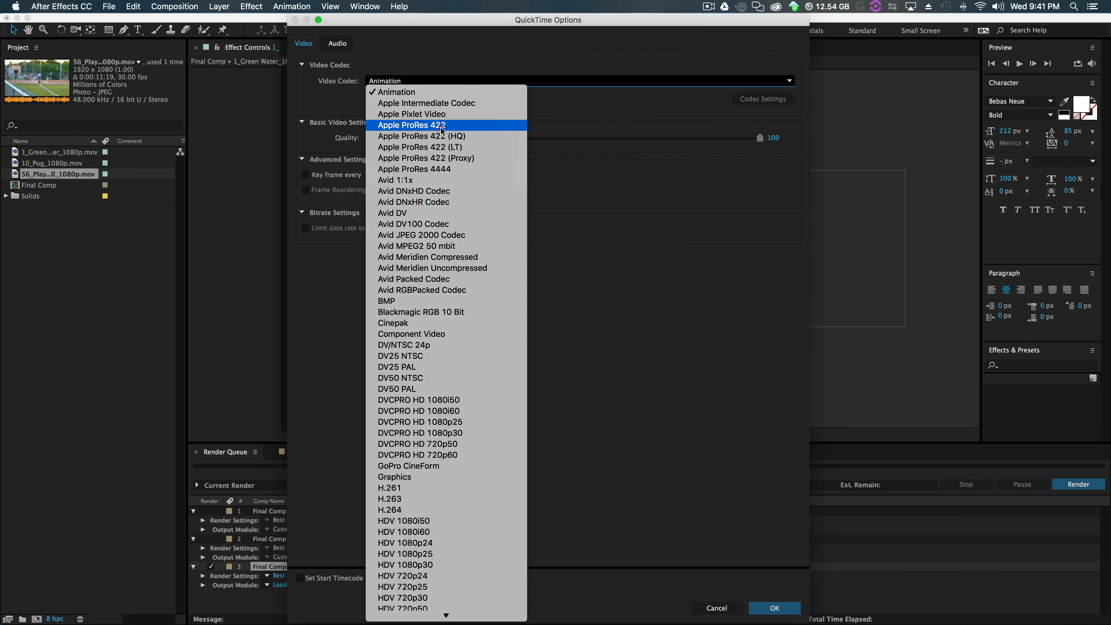
left_click(442, 117)
left_click(774, 607)
left_click(625, 483)
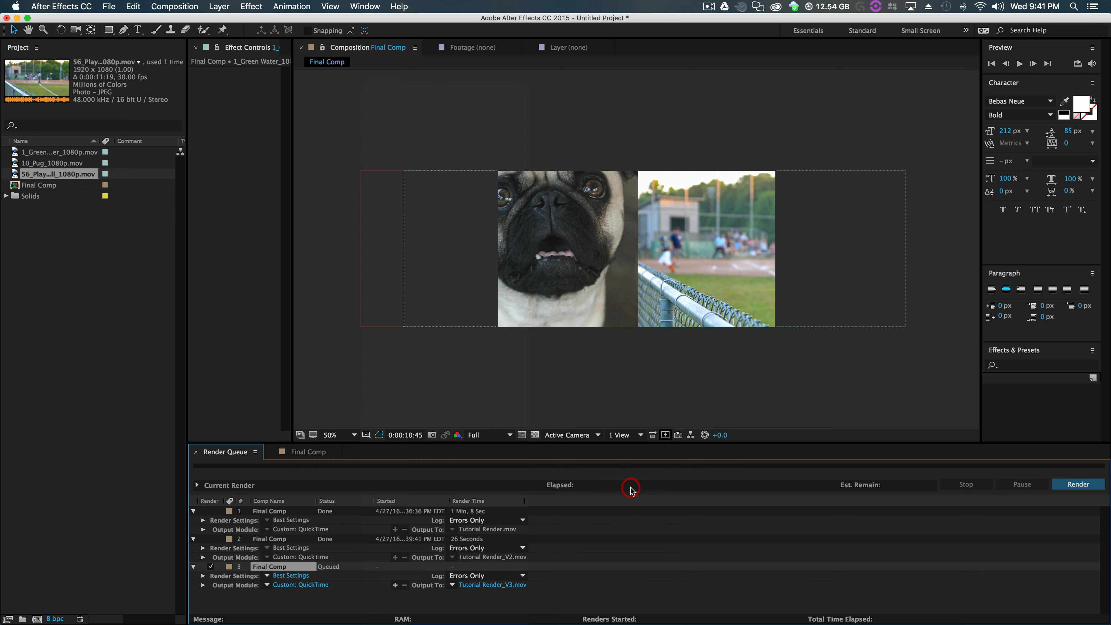
left_click(1078, 484)
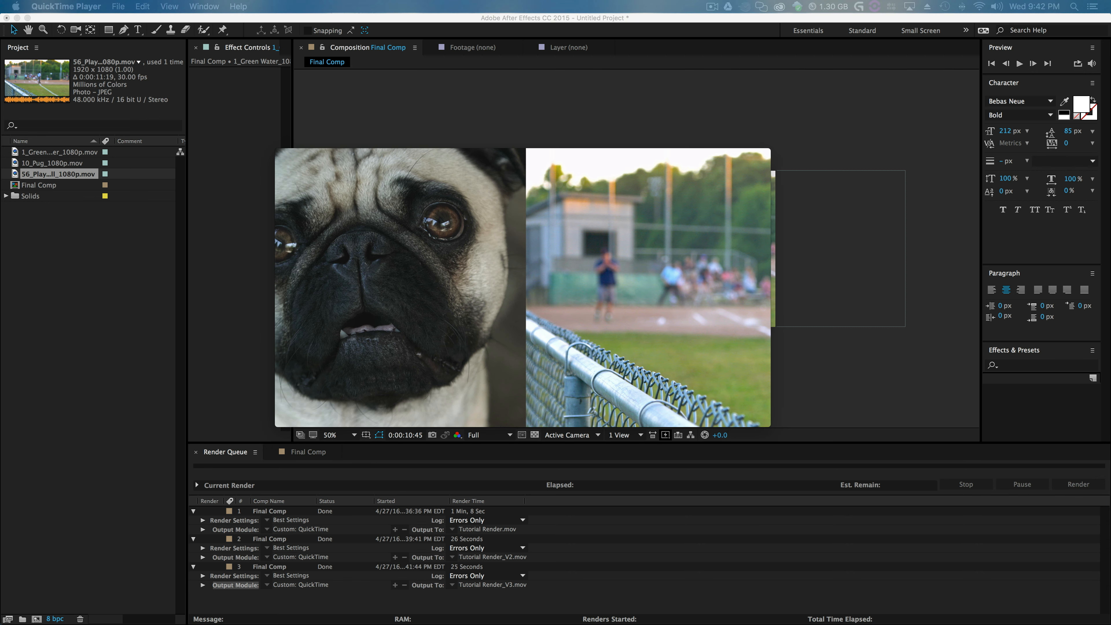
- Review the transitions in the rendered Tutorial Render_V3.mov in QuickTime Player, replaying a section, and quit the player
left_click_drag(715, 186, 662, 90)
left_click(520, 371)
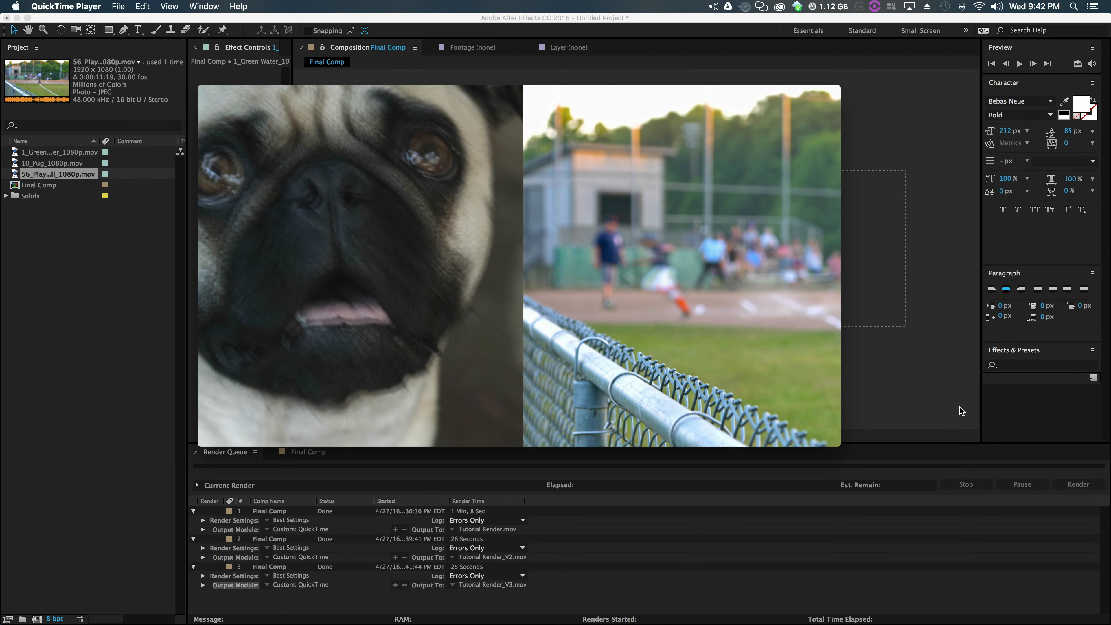
mouse_move(625, 303)
left_click_drag(605, 384, 505, 385)
left_click(518, 371)
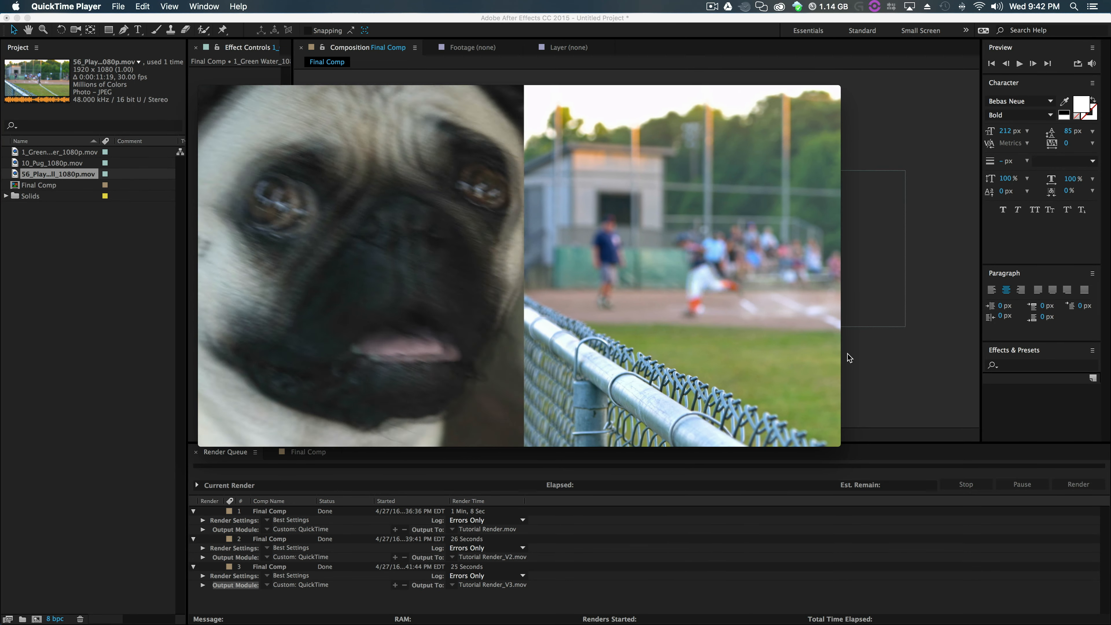
mouse_move(538, 389)
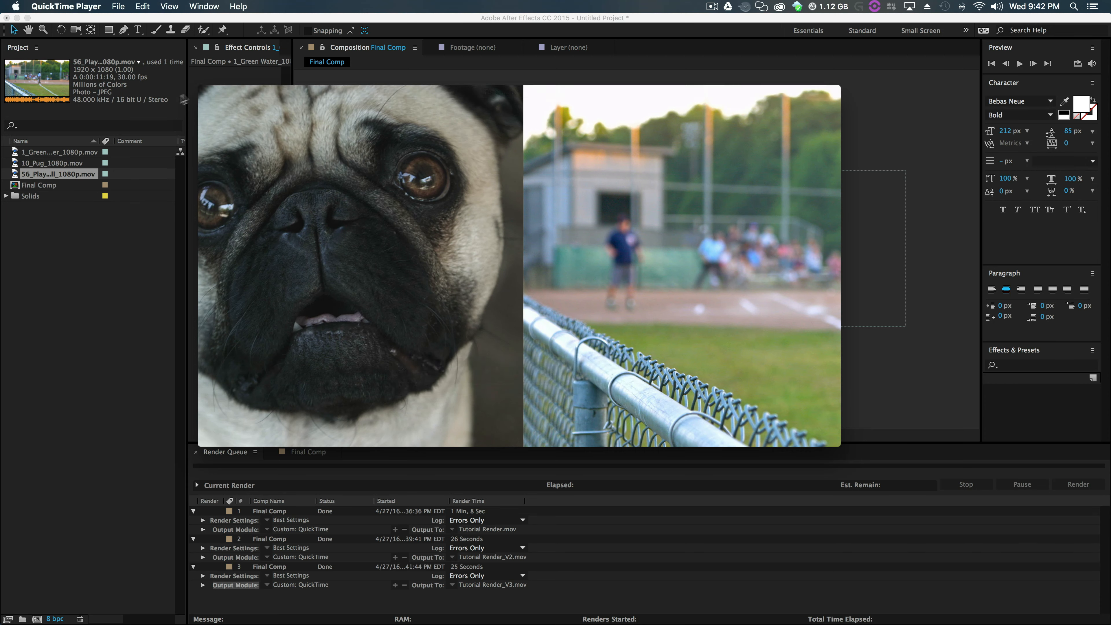
key("super+w")
key("super+q")
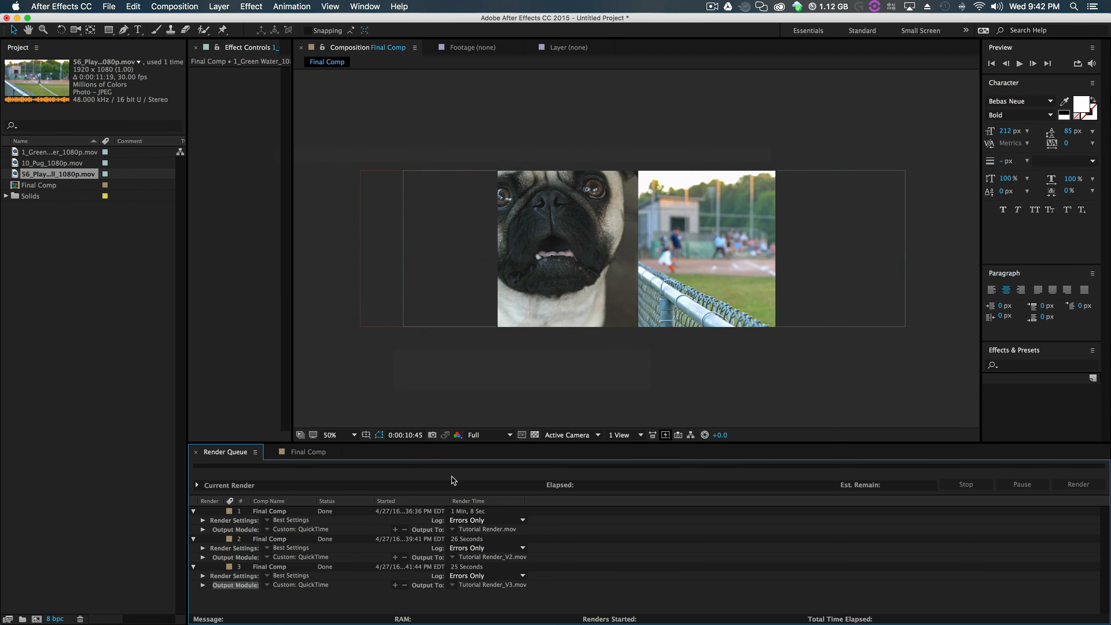
- In Final Comp, lengthen the ease of the red solid's and pug clip's second position move in the speed graph
left_click(307, 451)
left_click_drag(768, 475, 725, 529)
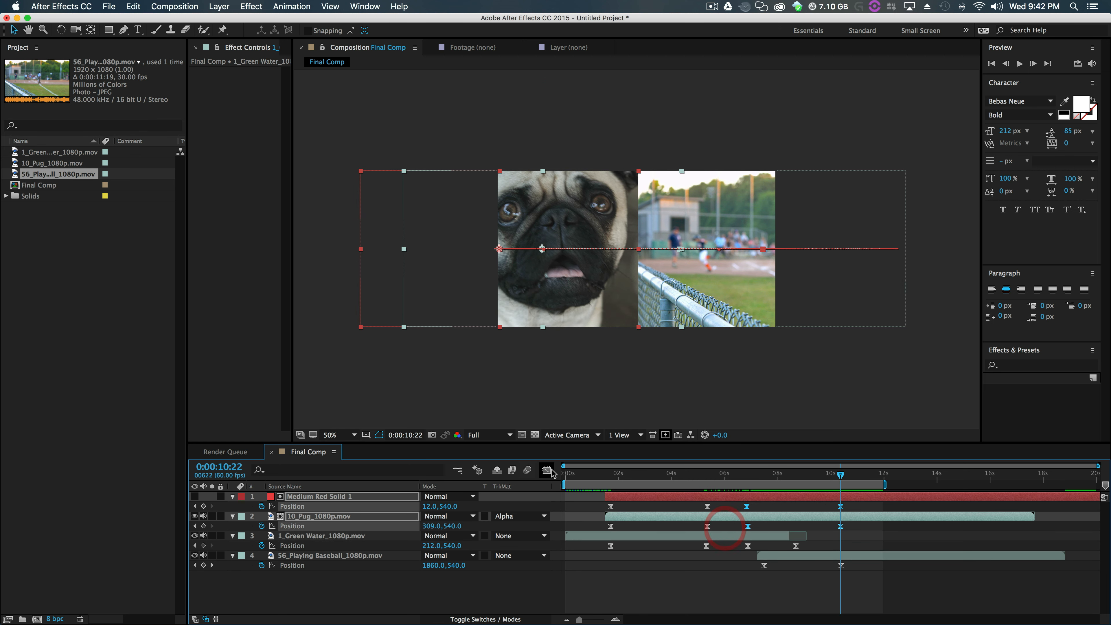
left_click(545, 470)
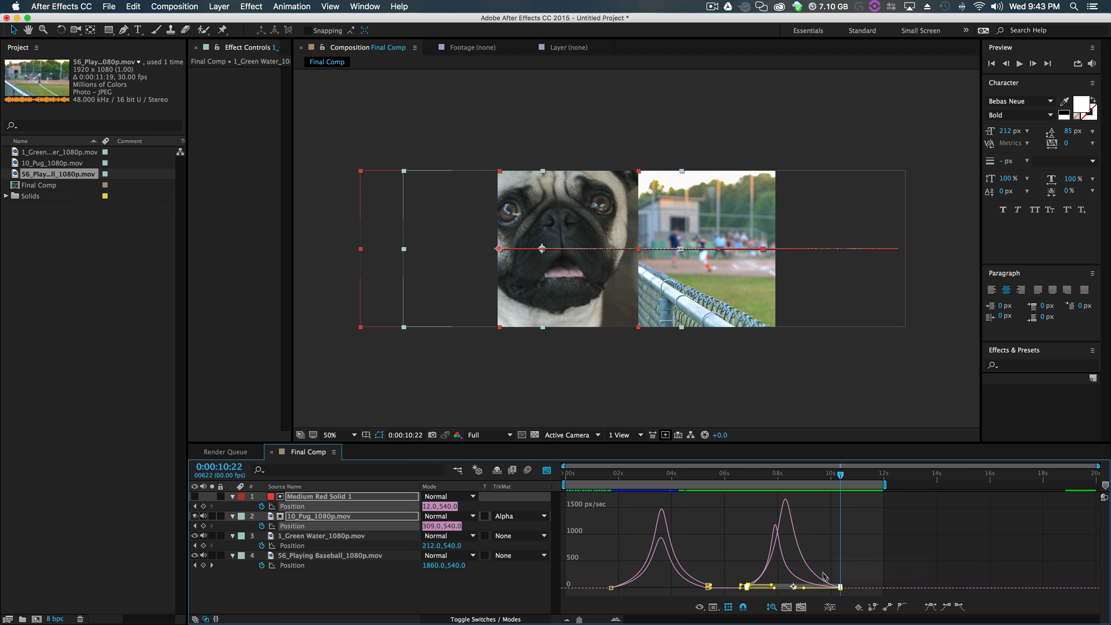
left_click_drag(802, 586, 786, 586)
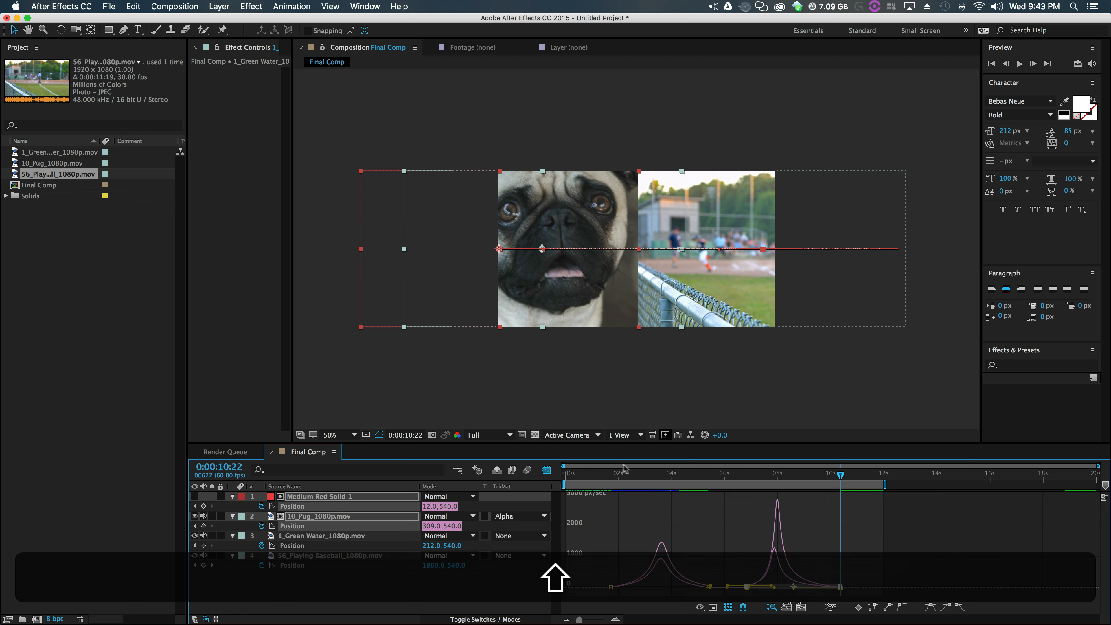
left_click(546, 471)
- Delete the baseball clip's first position keyframe and check the composition up to 0:00:11:05
left_click(765, 566)
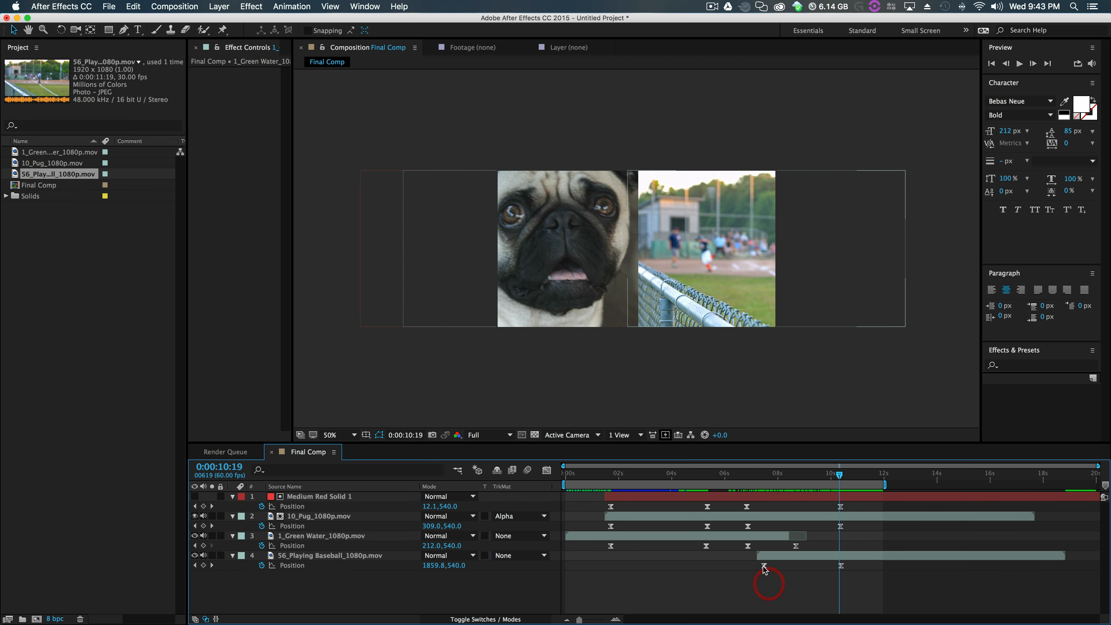
key("Delete")
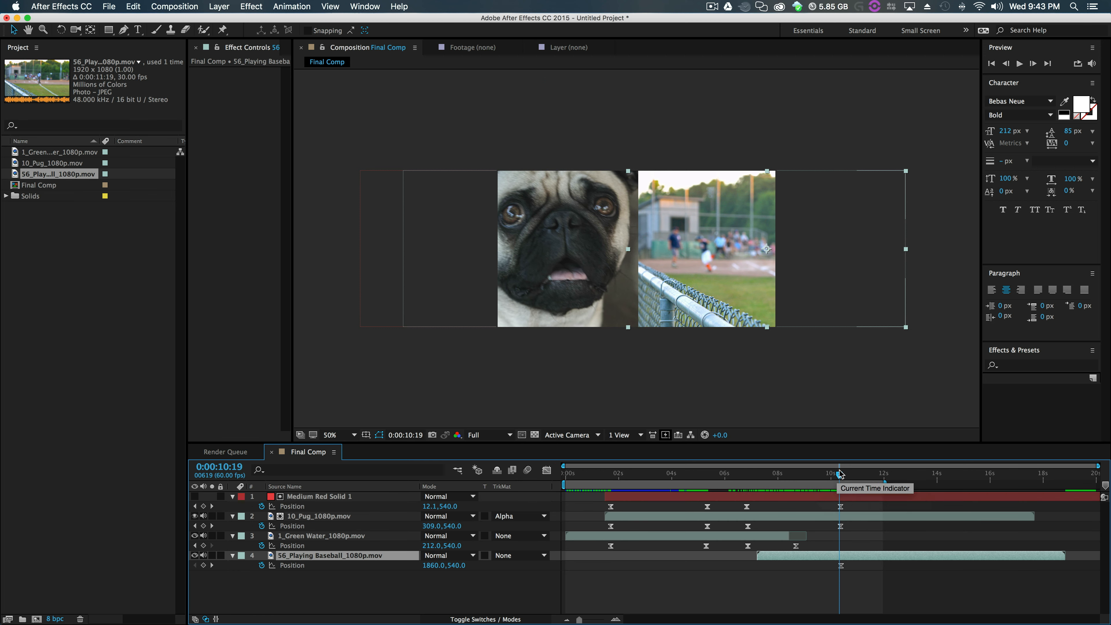
mouse_move(840, 476)
left_mouse_down()
mouse_move(721, 474)
mouse_move(823, 469)
mouse_move(860, 479)
left_mouse_up()
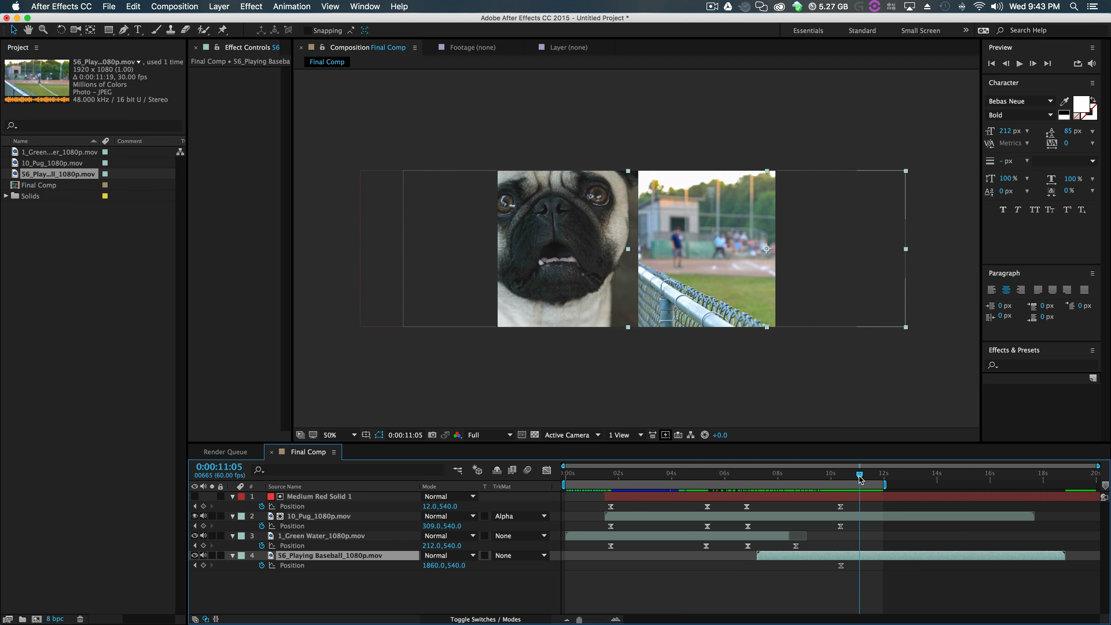
left_click(812, 371)
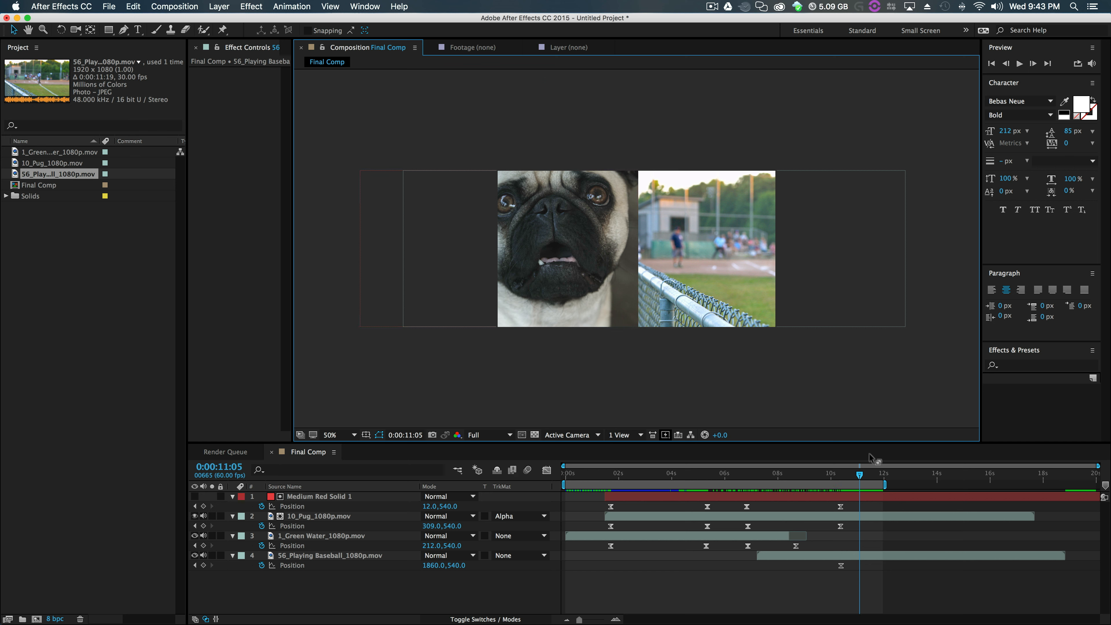
- Pre-compose all four layers into Pre-comp 1, moving all attributes, and scrub through the result to 0:00:11:48
left_click_drag(860, 474, 526, 499)
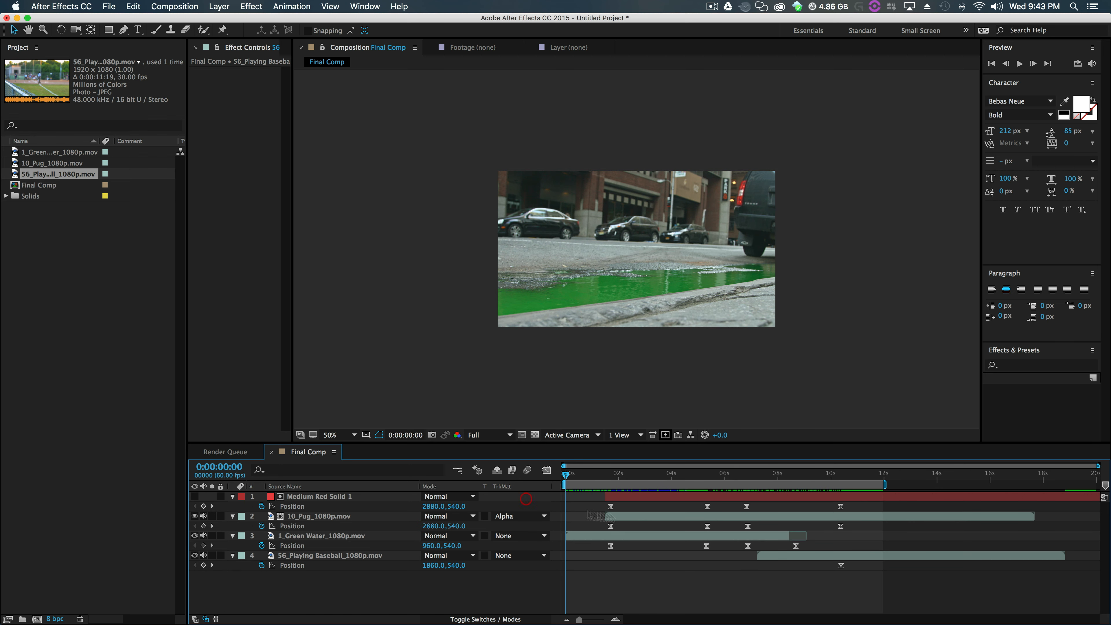
left_click(324, 497)
left_click(322, 536, "shift")
right_click(318, 562)
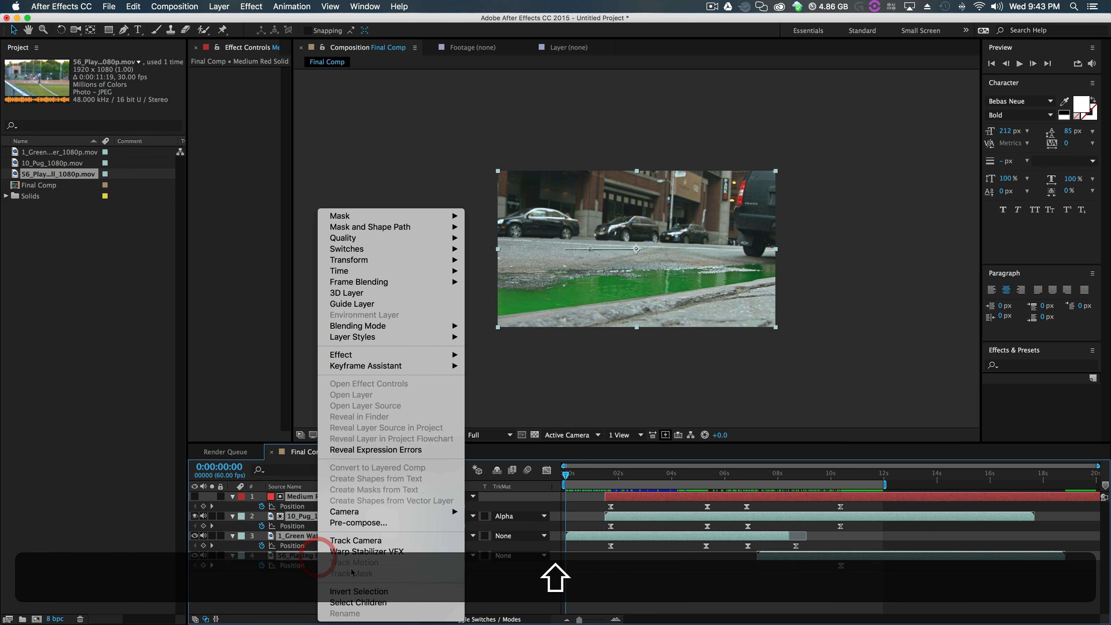
left_click(358, 523)
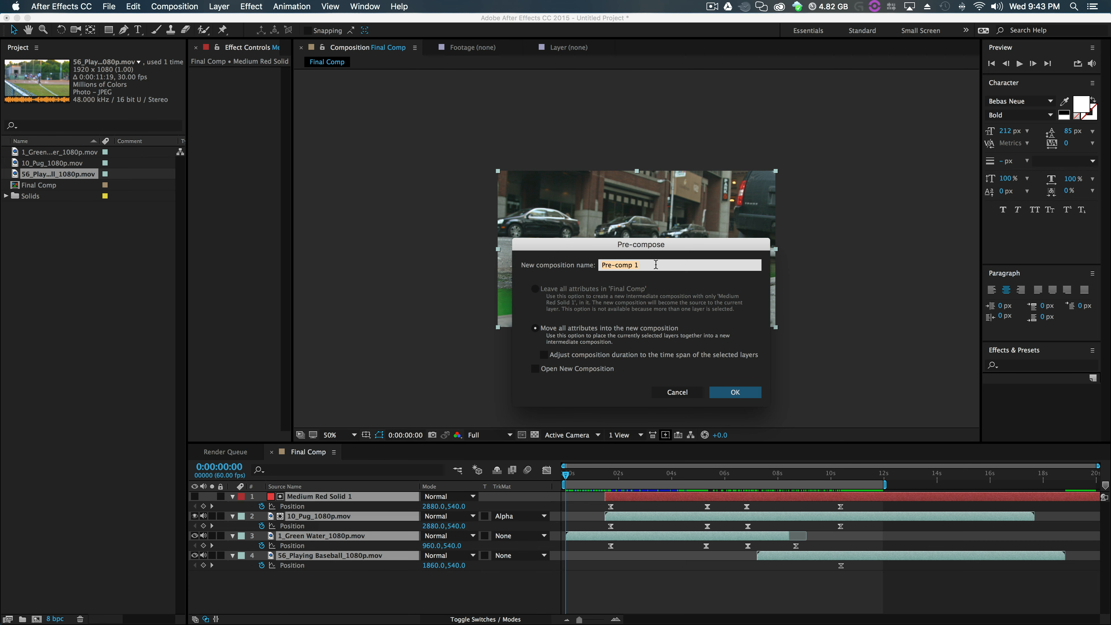
key("Return")
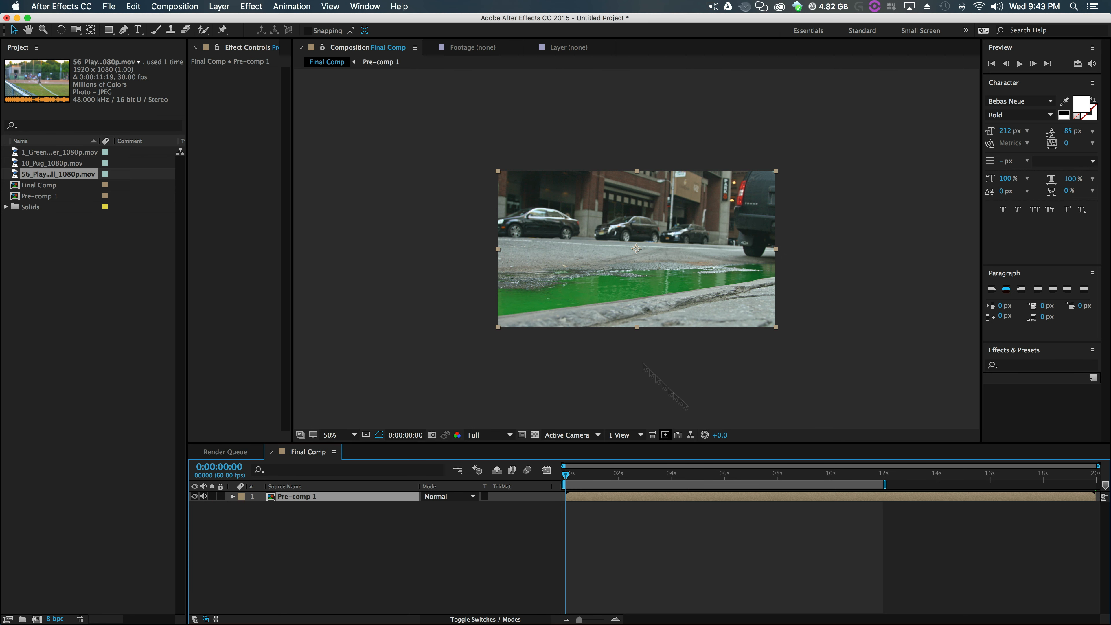
left_click_drag(580, 481, 879, 480)
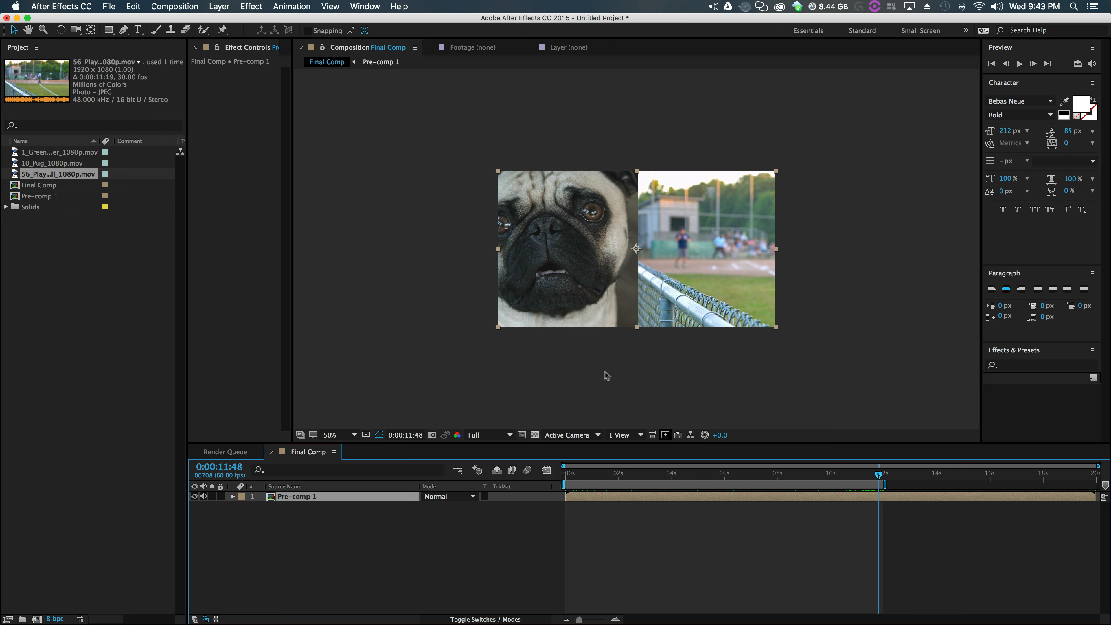
- Create a blue 1920 x 1080 px solid above Pre-comp 1 in Final Comp
right_click(321, 537)
mouse_move(371, 513)
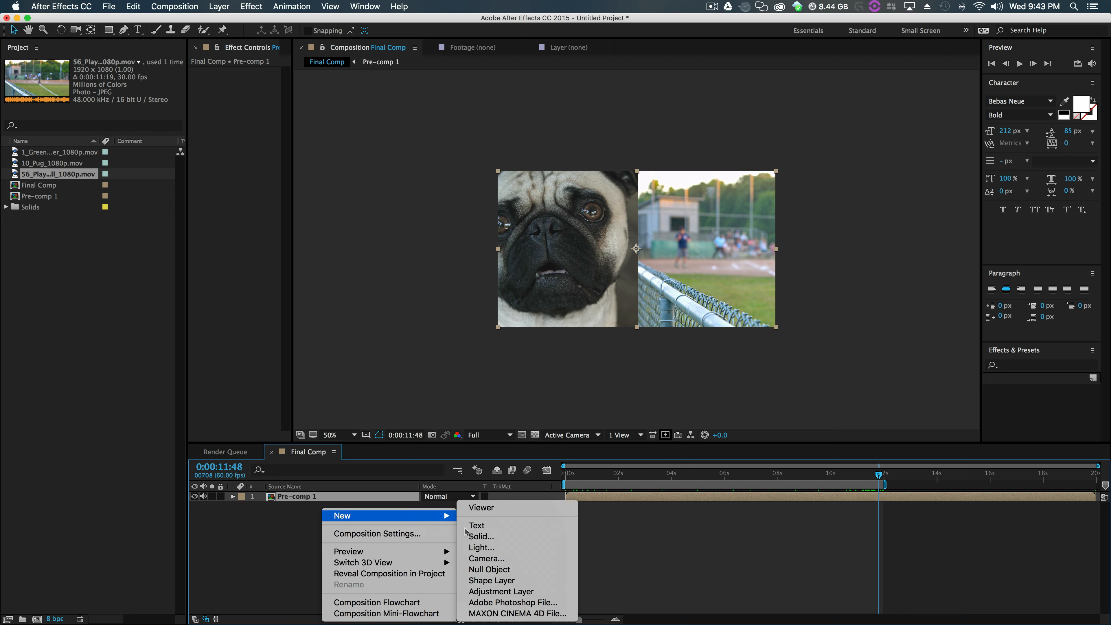
left_click(486, 537)
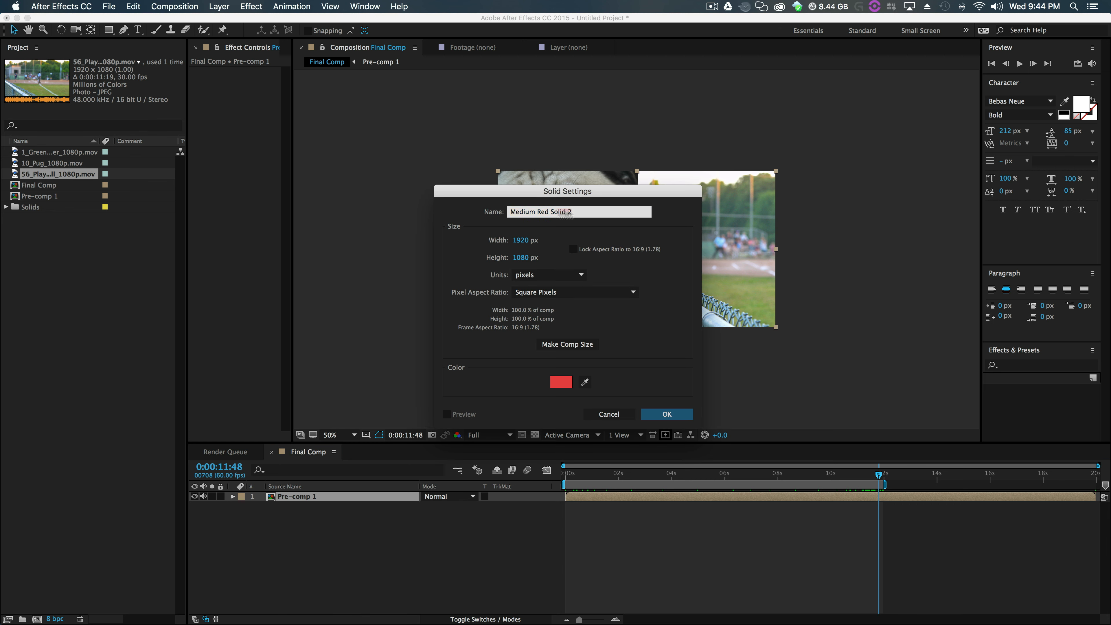
left_click(562, 384)
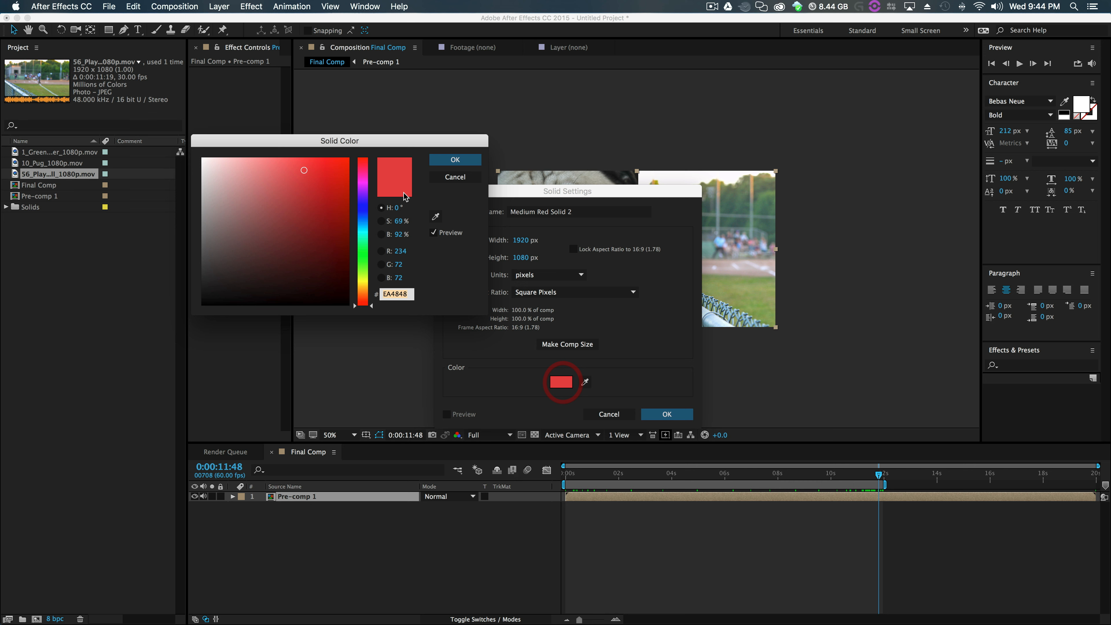
left_click(359, 209)
left_click(455, 159)
left_click(668, 415)
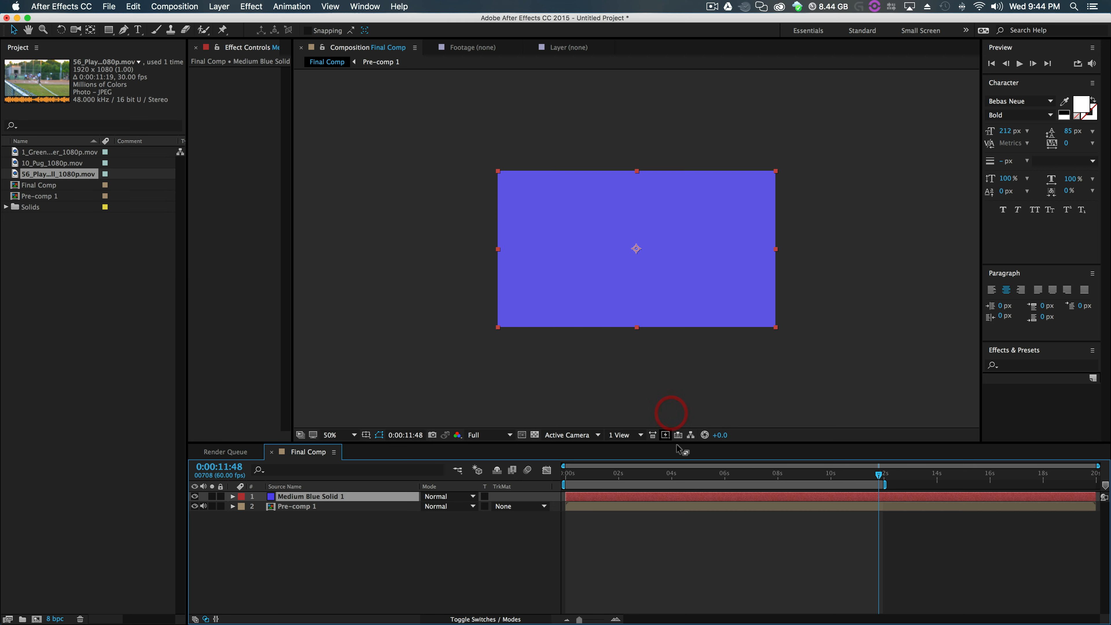
- Pre-compose the blue solid as Change piece, leaving all attributes in Final Comp
right_click(611, 505)
left_click(647, 521)
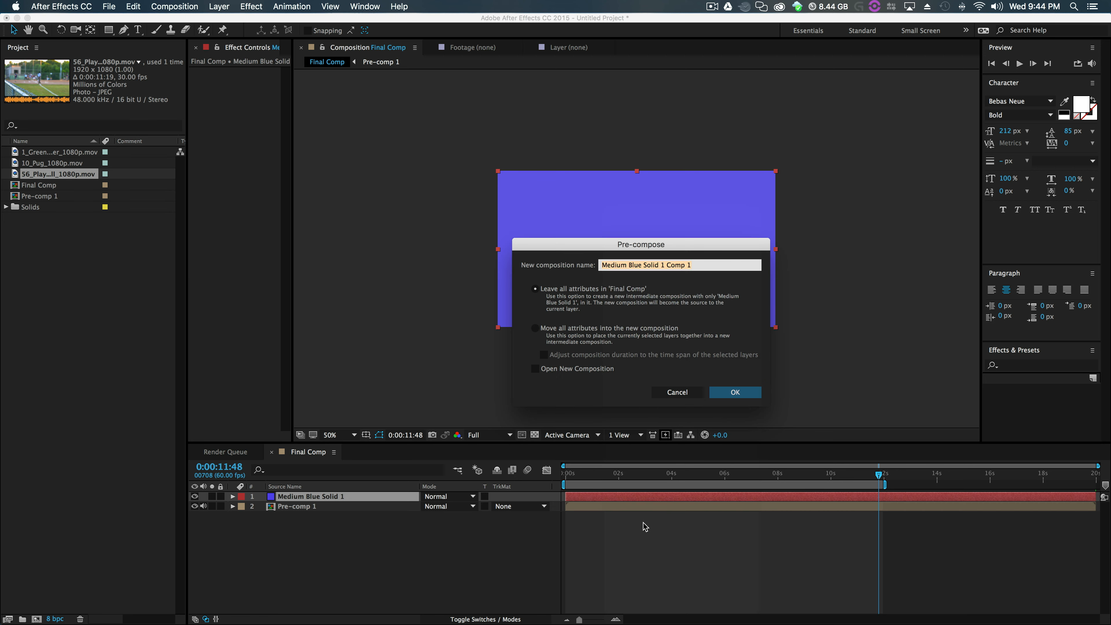
type("Change piece")
key("Return")
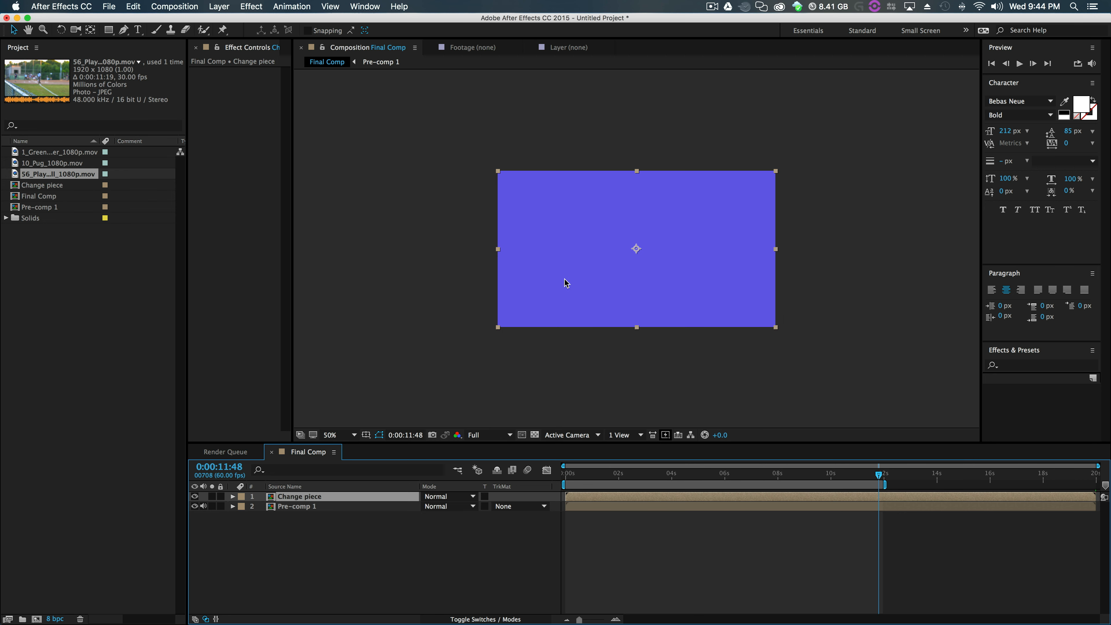
- Move the Change piece layer above the frame by setting its Y position to -540, and return to 0:00:00:18
key("p")
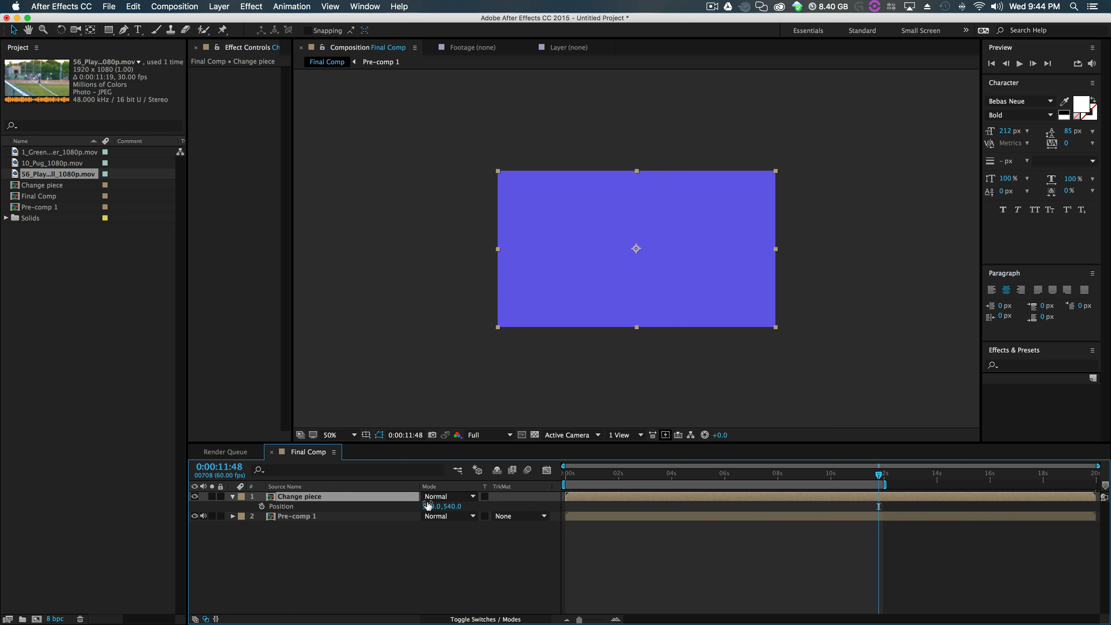
left_click_drag(427, 506, 111, 524)
key("cmd+z")
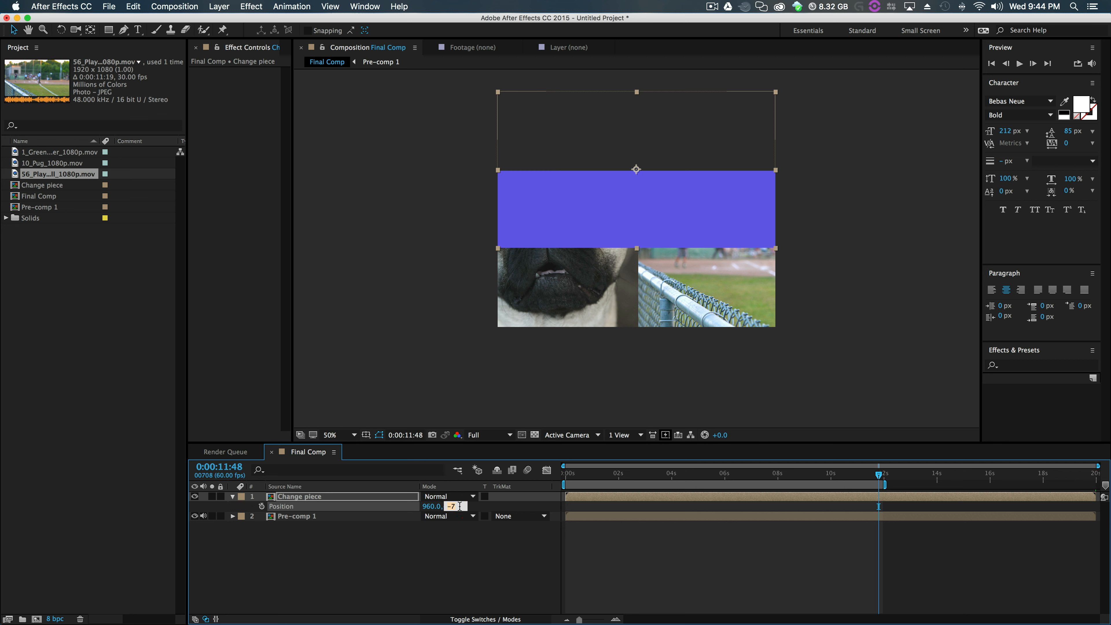
key("Return")
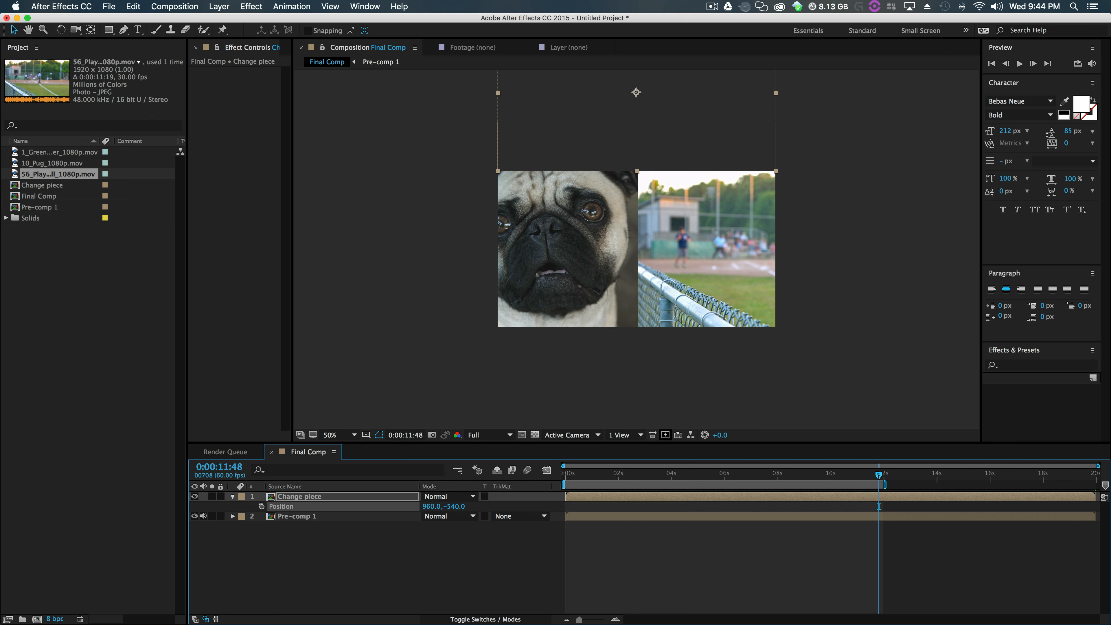
left_click_drag(878, 477, 570, 496)
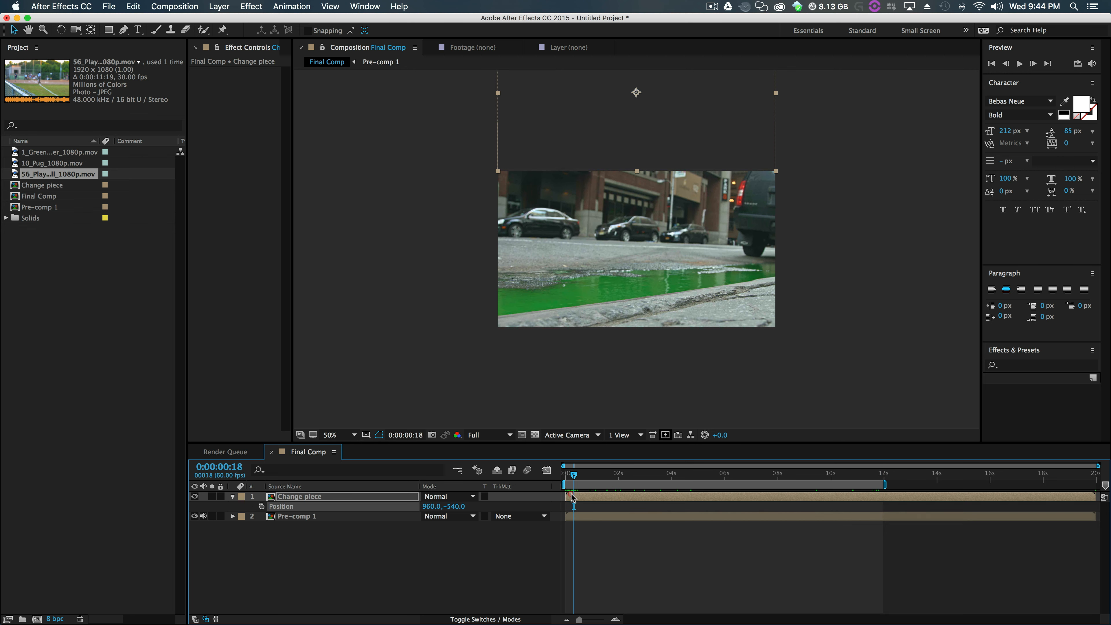
- Show the Parent column in the Final Comp timeline and parent Pre-comp 1 to the Change piece layer
right_click(545, 489)
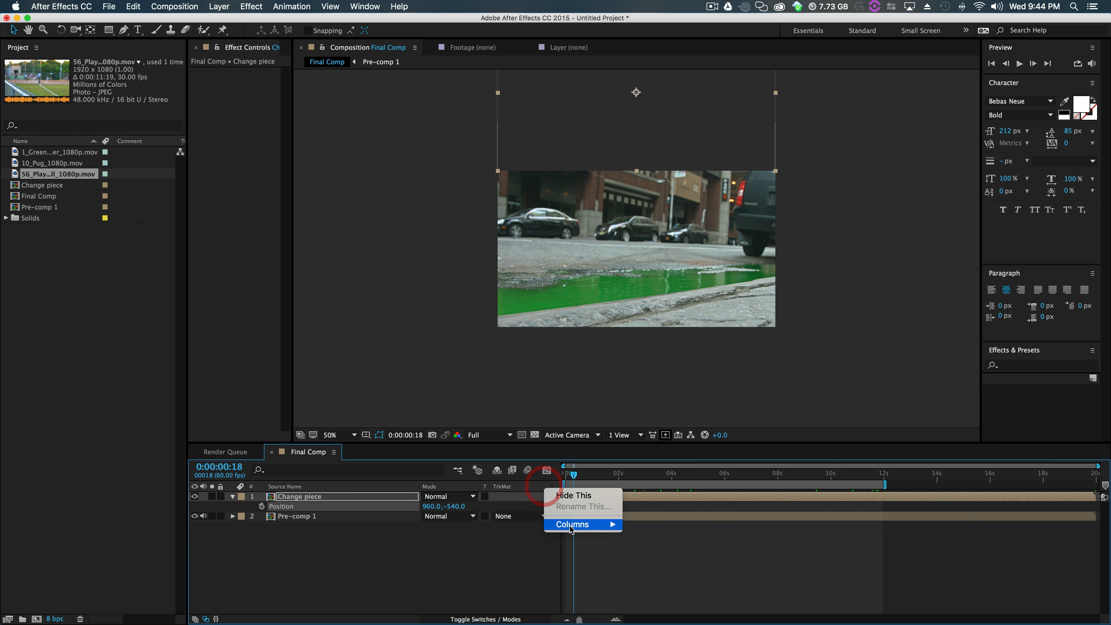
mouse_move(582, 524)
left_click(654, 560)
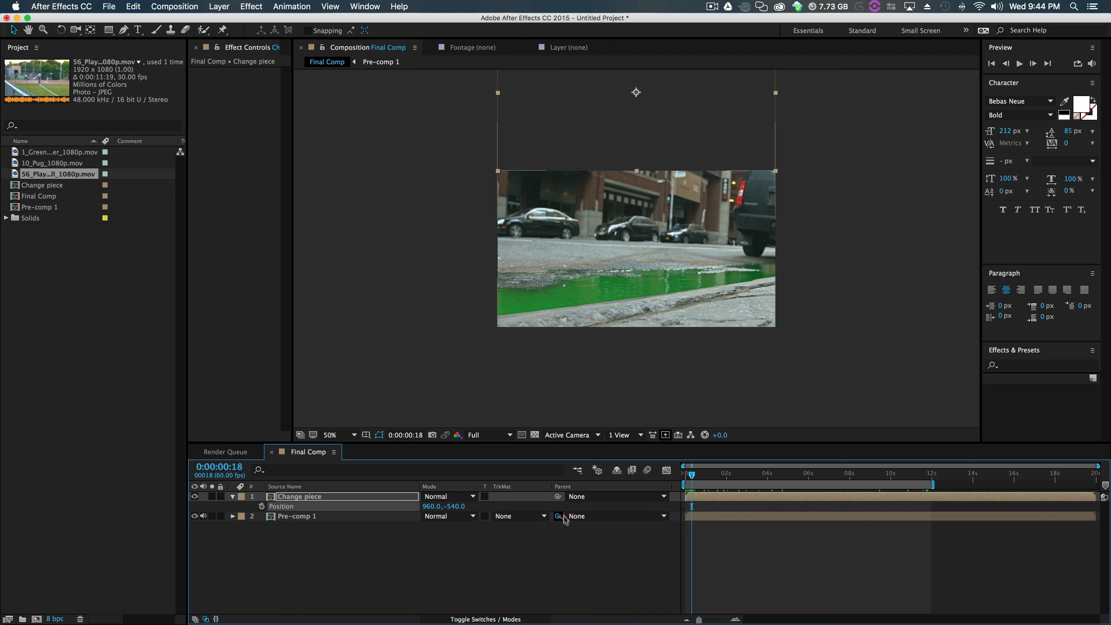
- Add a Position keyframe to the Change piece layer at 0:00:11:03, keeping it above the frame
left_click_drag(668, 538, 915, 499)
key("p")
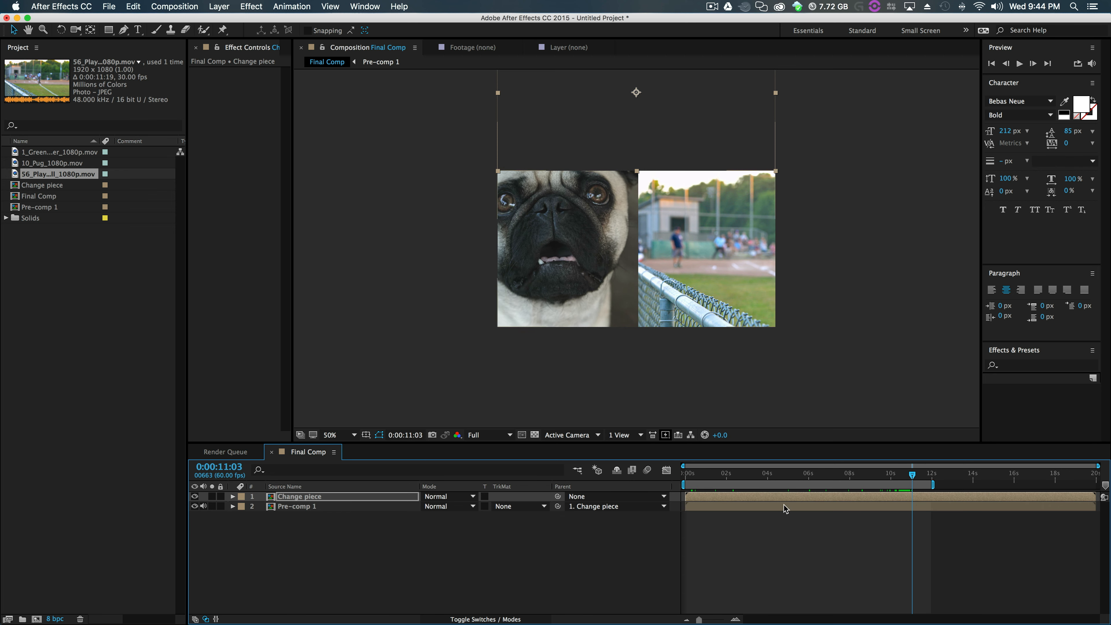
key("p")
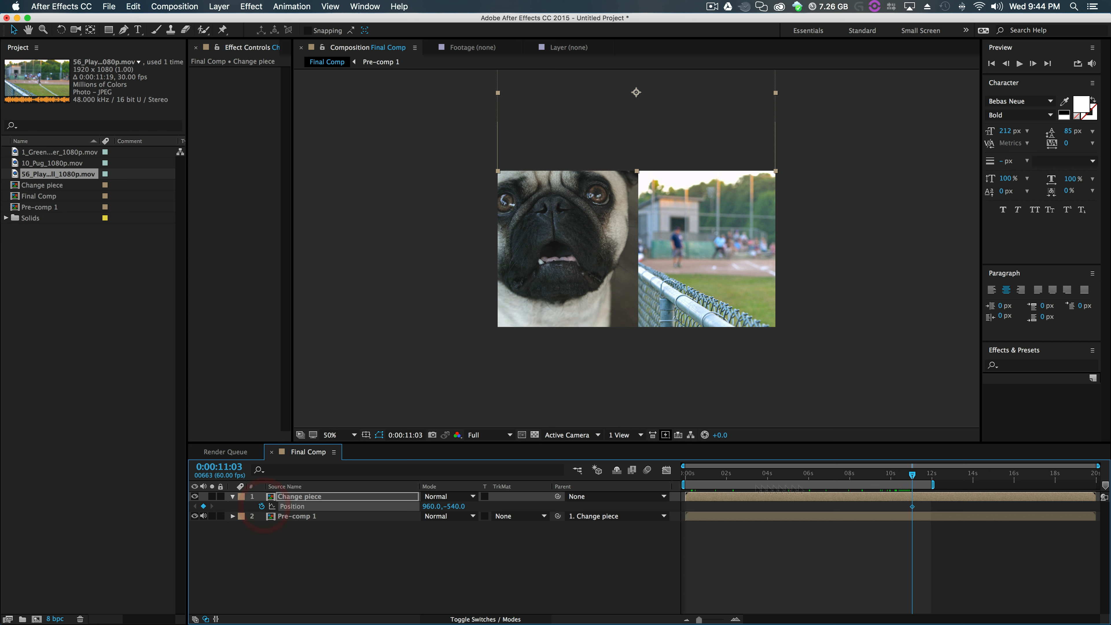
- At 0:00:13:14, bring the Change piece layer down to fill the frame with its Y position at 540
left_click_drag(935, 478, 960, 480)
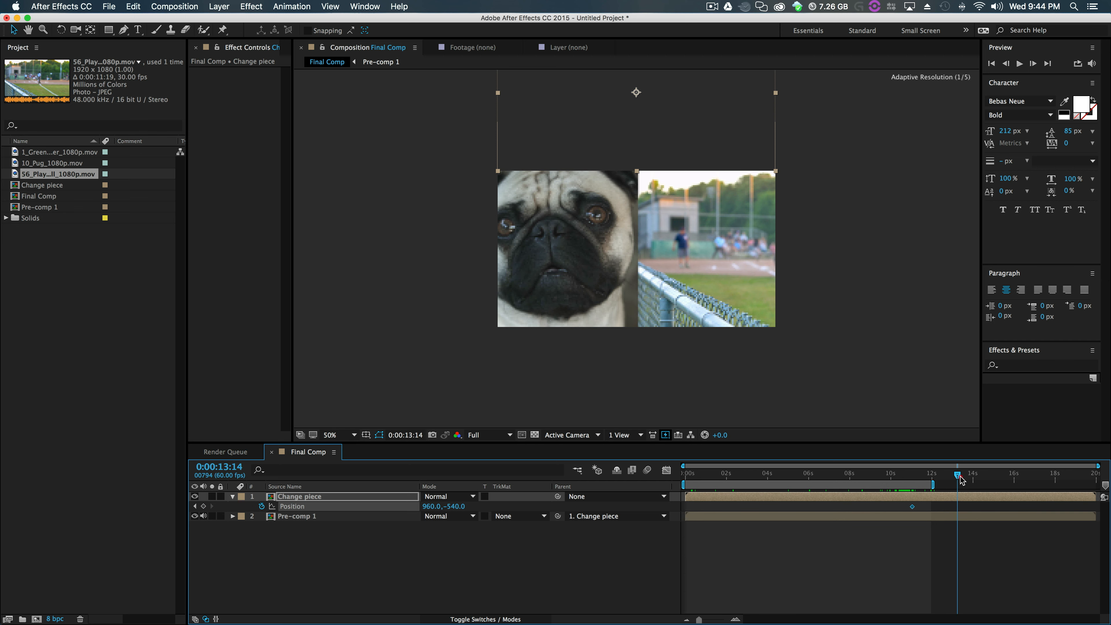
left_click_drag(747, 129, 729, 256)
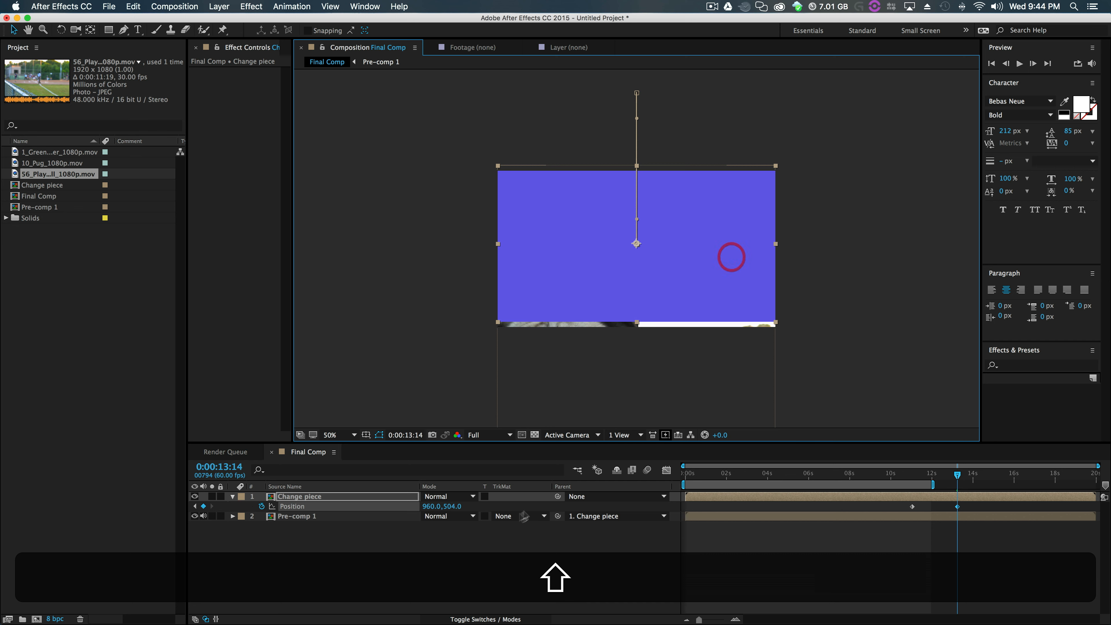
left_click(447, 506)
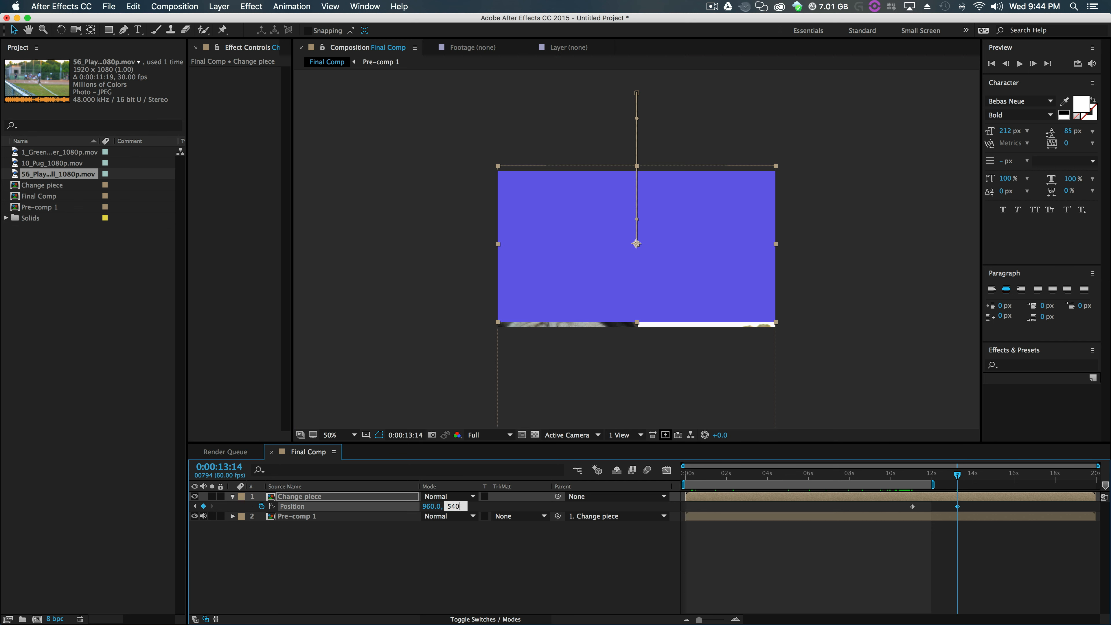
key("Return")
- Apply Easy Ease Out to the first Position keyframe of Change piece and Easy Ease In to the last one
left_click(912, 506)
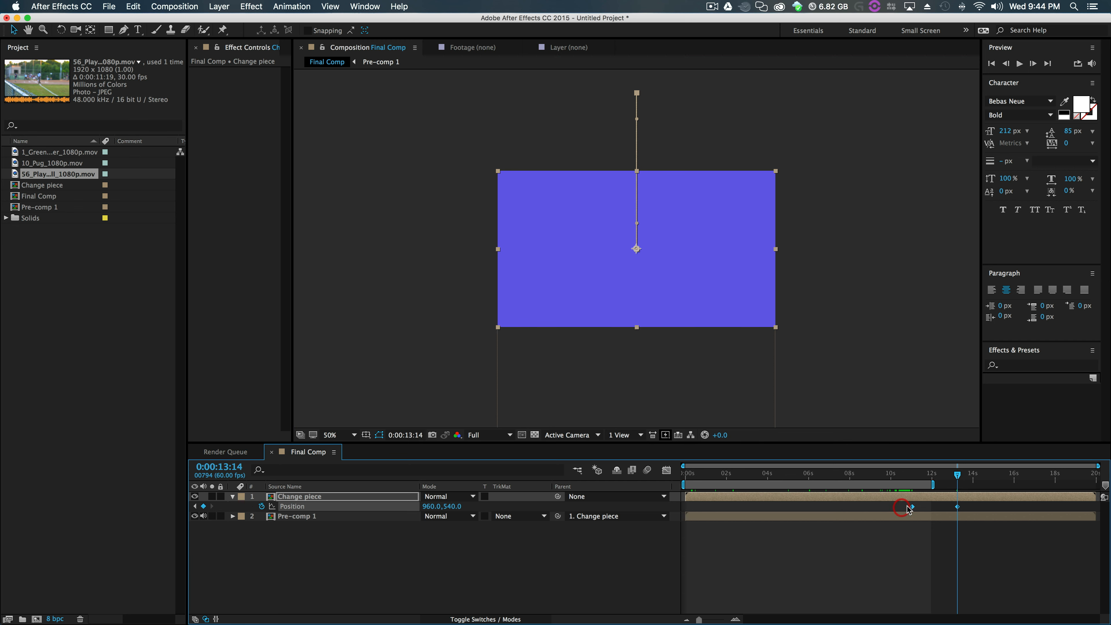
right_click(913, 506)
mouse_move(953, 612)
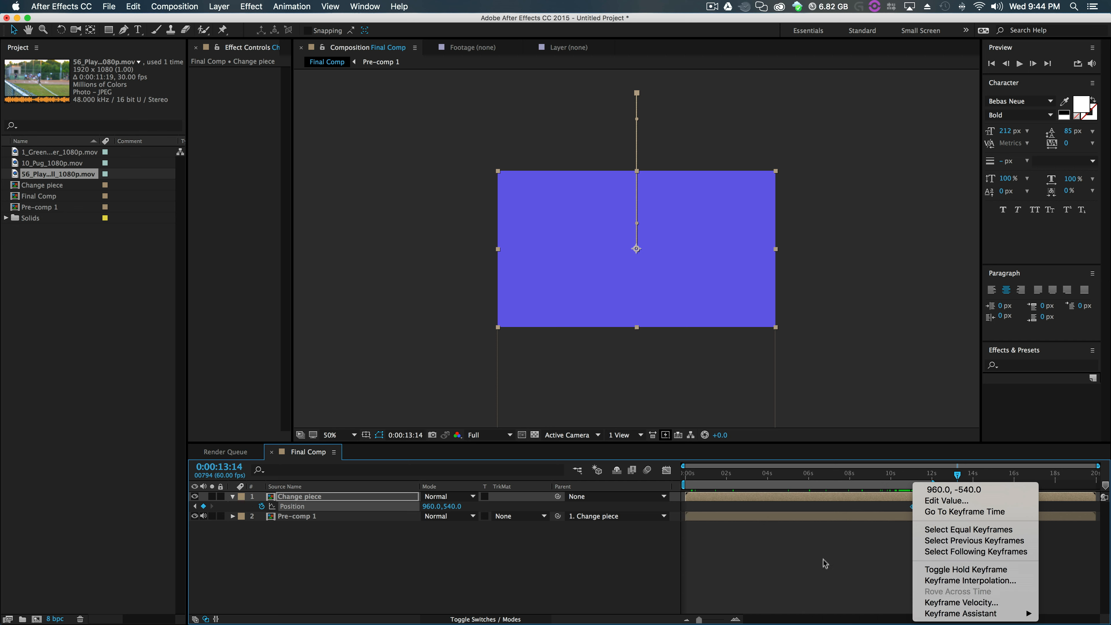
left_click(842, 569)
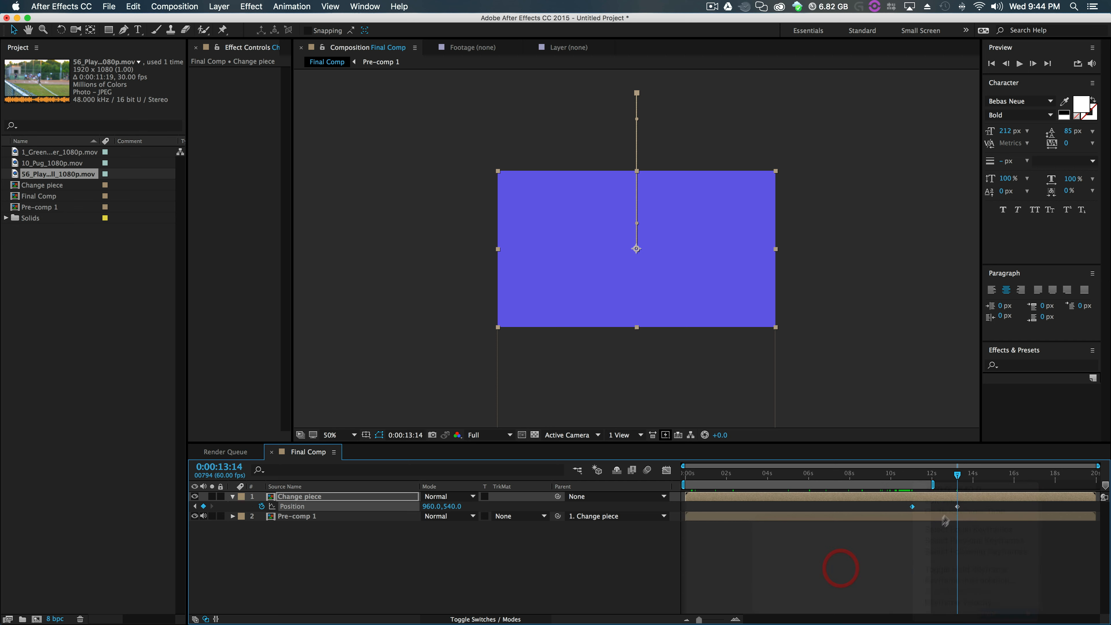
right_click(961, 511)
left_click(949, 495)
right_click(957, 506)
mouse_move(991, 615)
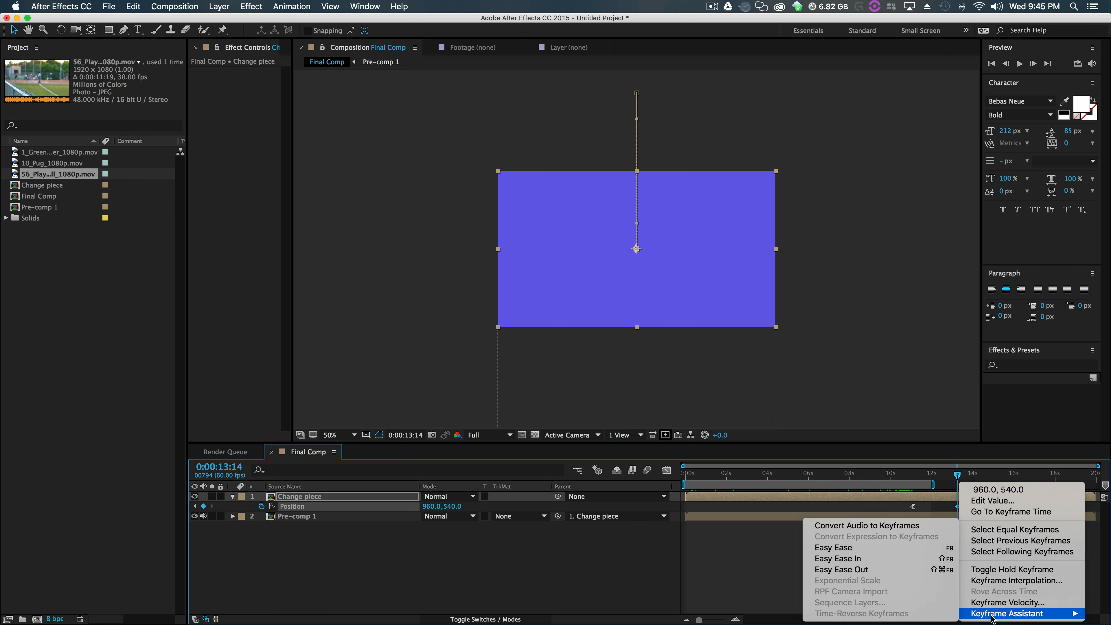
left_click(873, 558)
- Check the slide around 0:00:12:10 and extend the work area just past the last Position keyframe, to about 0:00:13:40
left_click(935, 474)
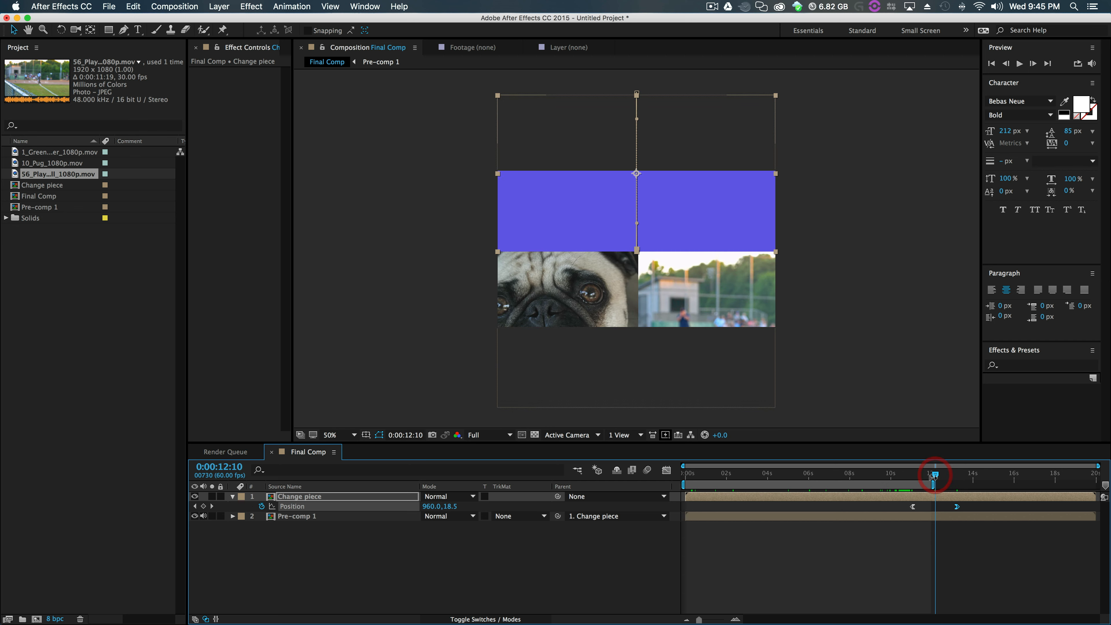
left_click_drag(933, 482, 964, 477)
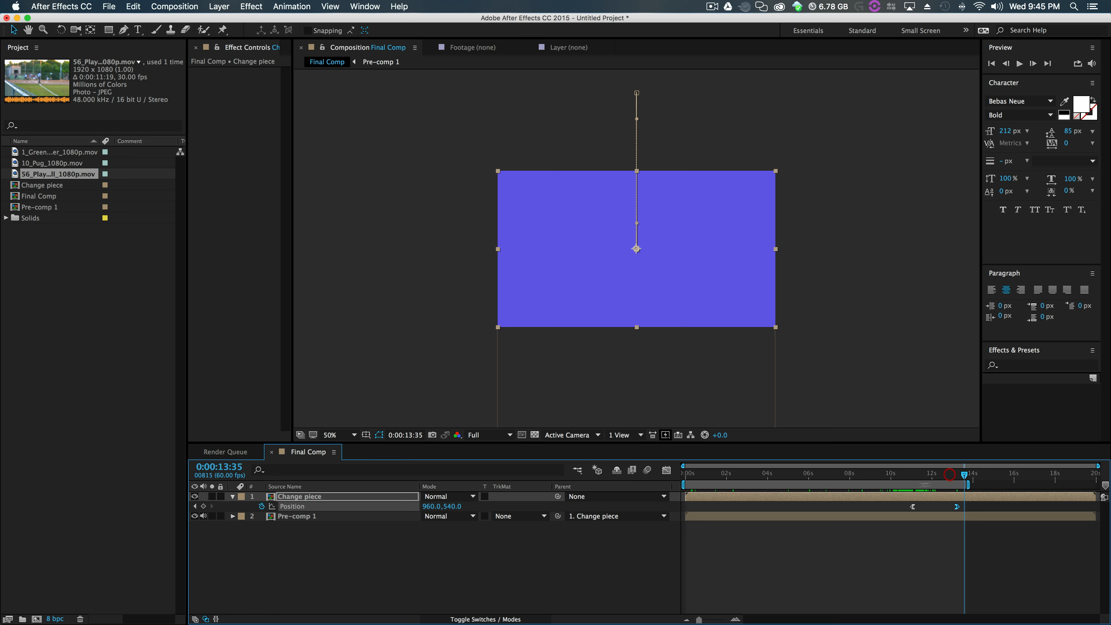
- Open the Change piece composition, add 1_Green Water_1080p.mov above the blue solid, and shift the clip to start at about 8.6 seconds
double_click(911, 498)
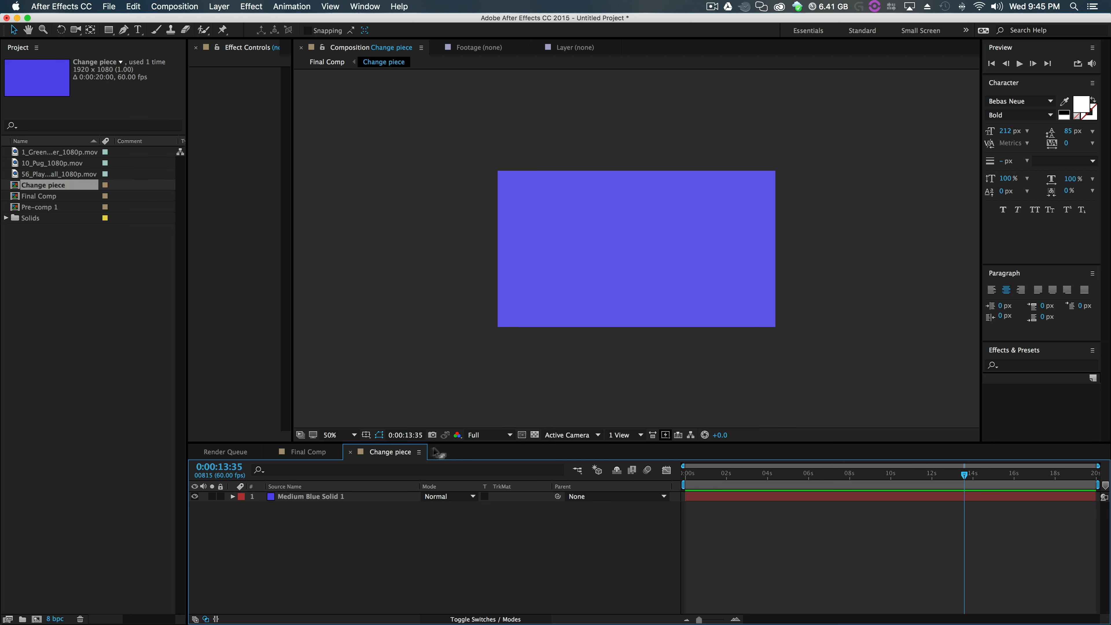
left_click(40, 174)
left_click(51, 163)
left_click(54, 153)
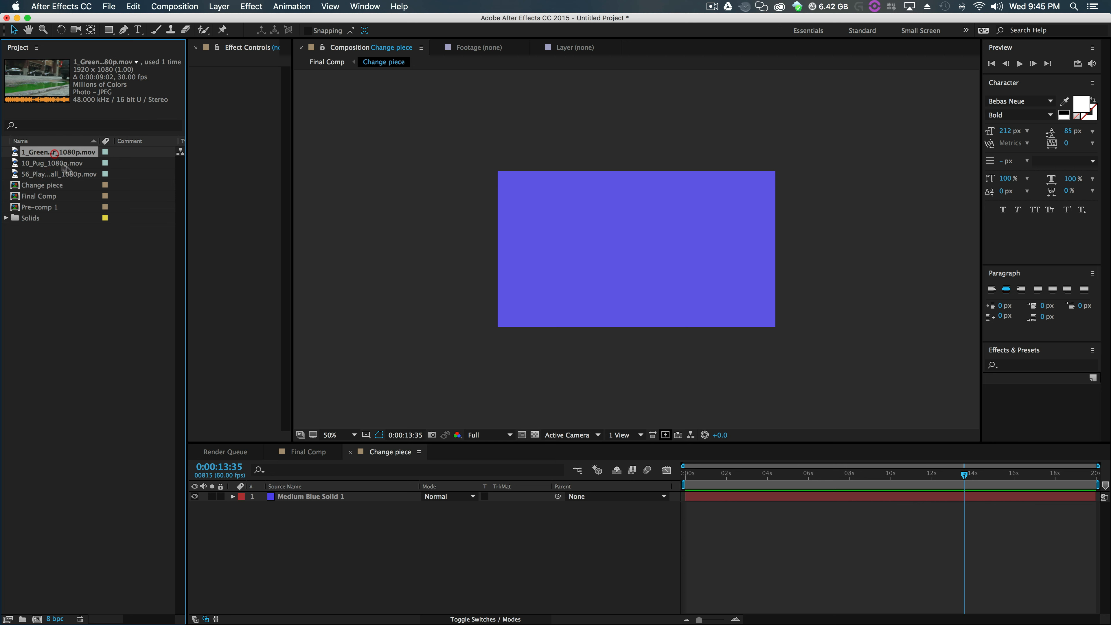
left_click_drag(65, 158, 289, 509)
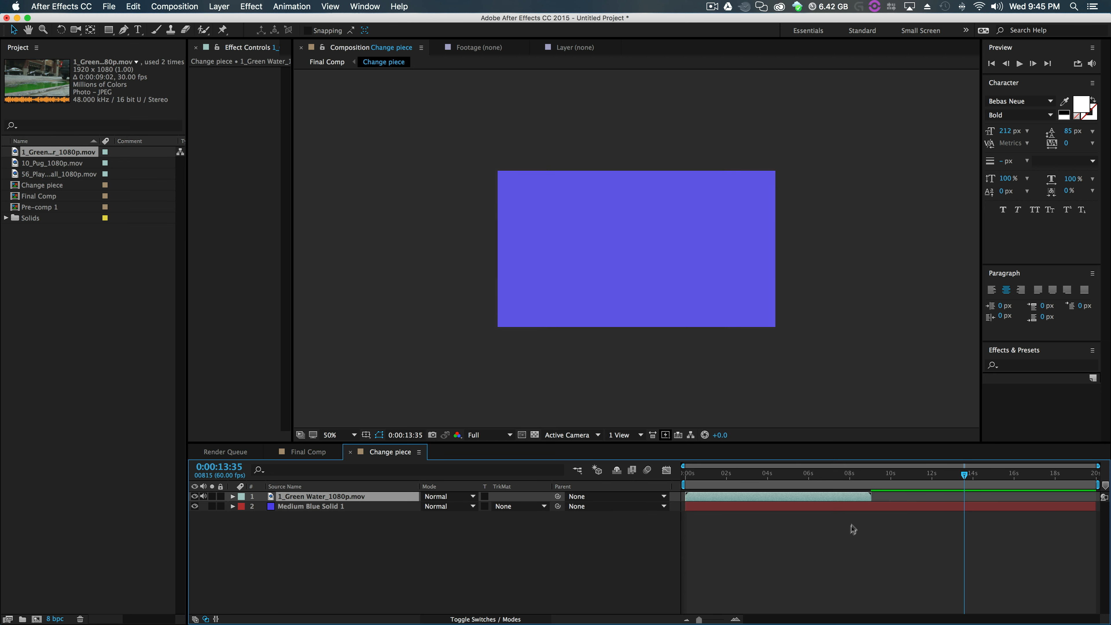
left_click_drag(838, 498, 996, 502)
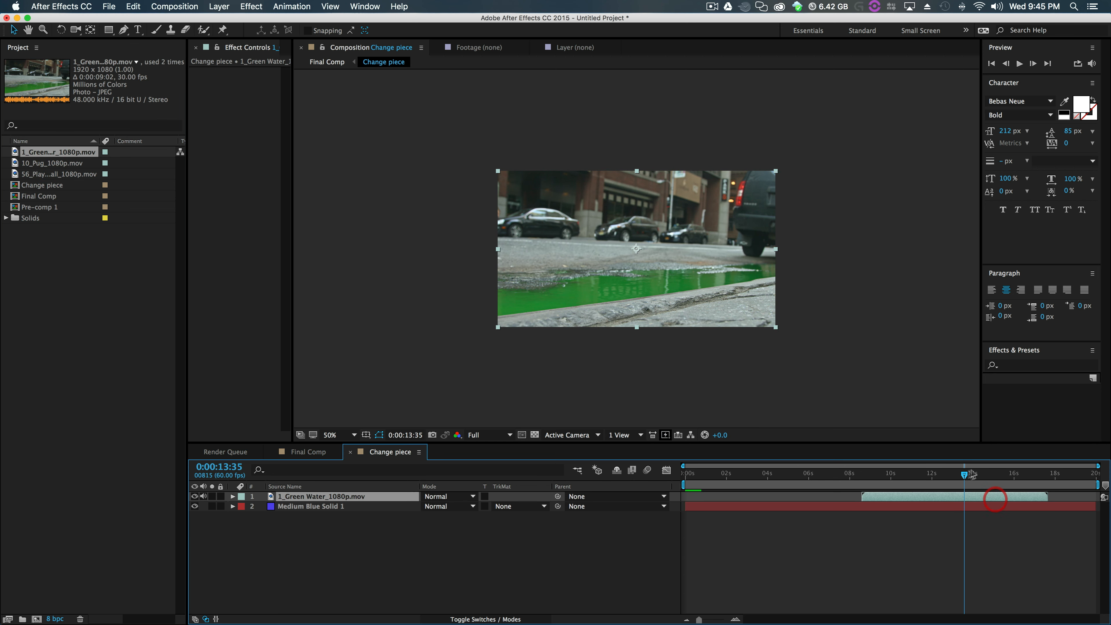
- Return to Final Comp, extend the work area to about 18 seconds, and move the current time to 0:00:00:00
left_click(326, 63)
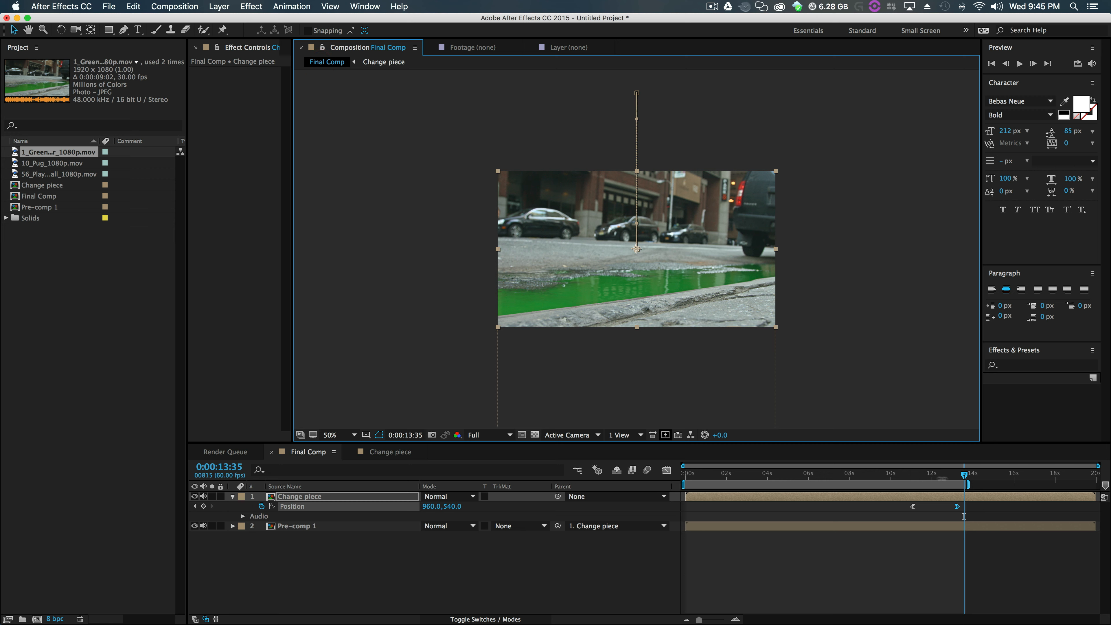
left_click_drag(964, 475, 685, 473)
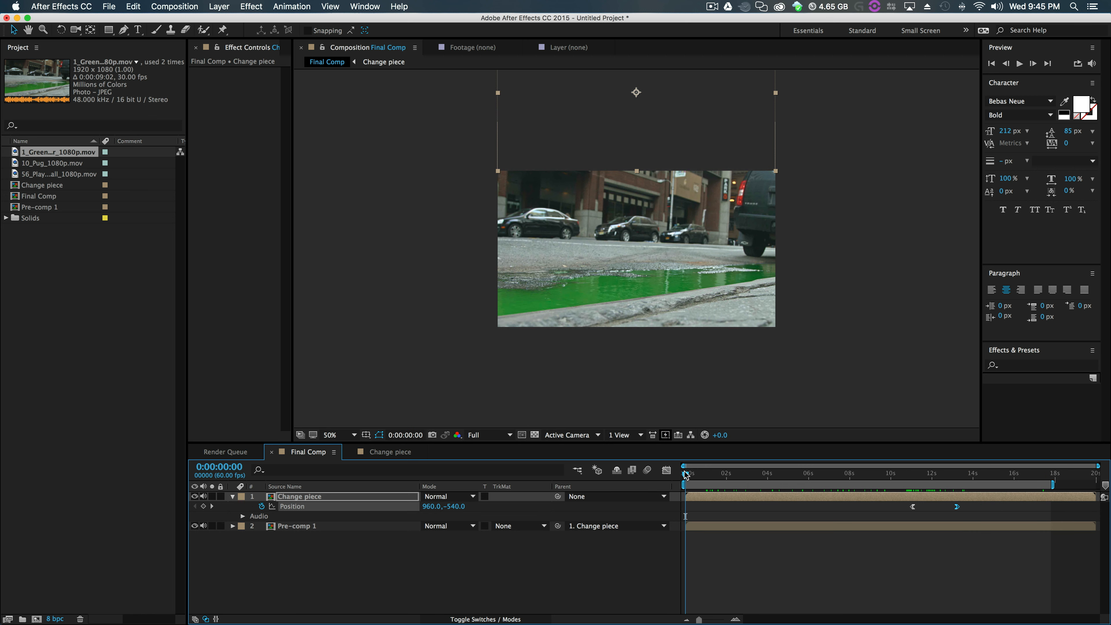